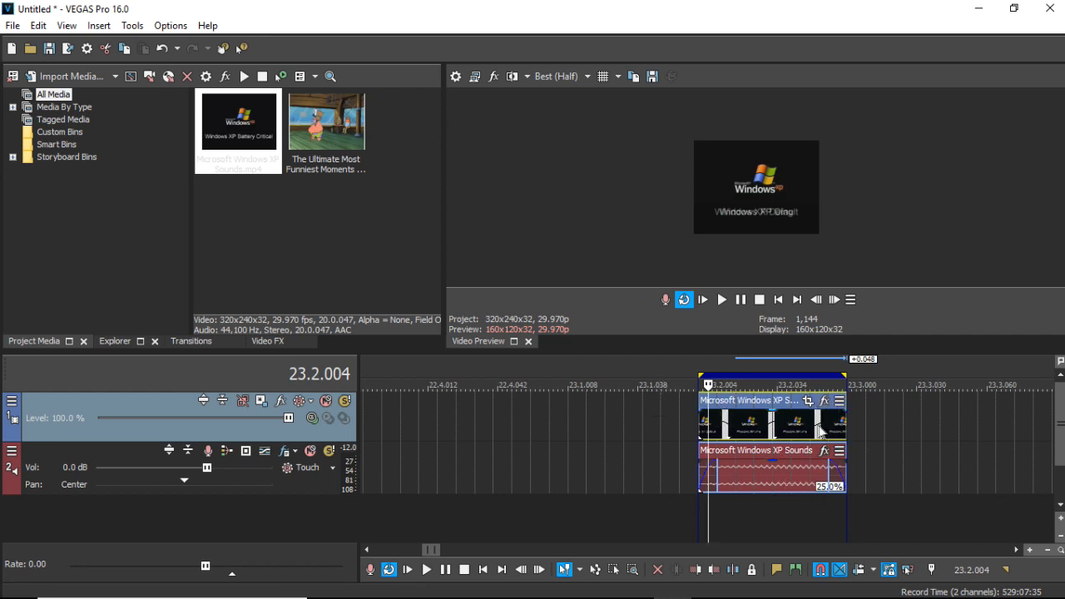
Time-compress the Windows XP Sounds event to about a quarter of its stretched length and play it back.
left_click(770, 434)
scroll(771, 434, "up", 2)
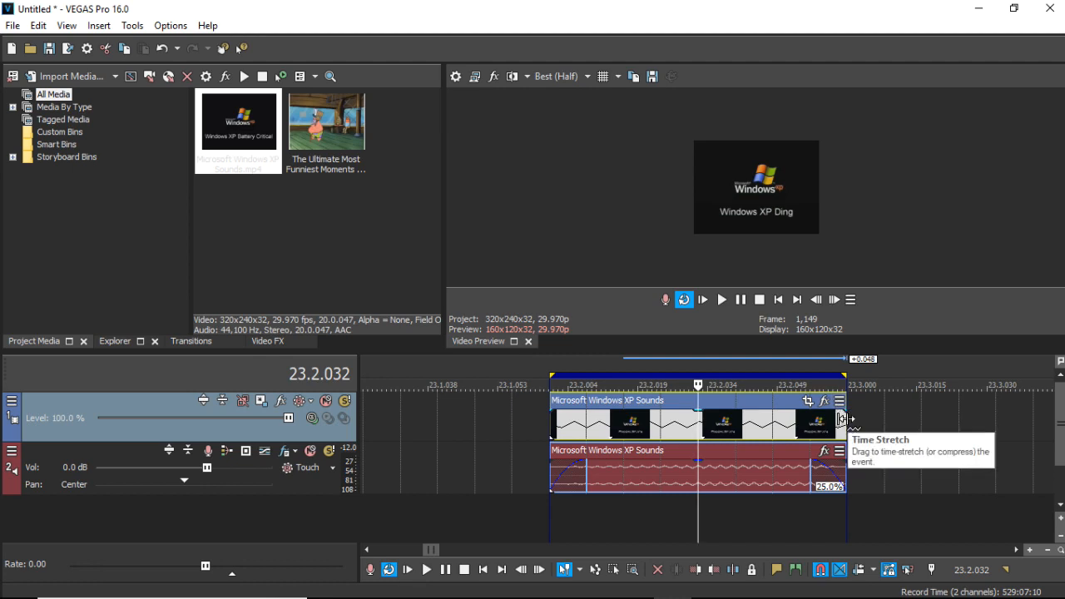
left_click_drag(844, 441, 617, 447)
left_click(552, 439)
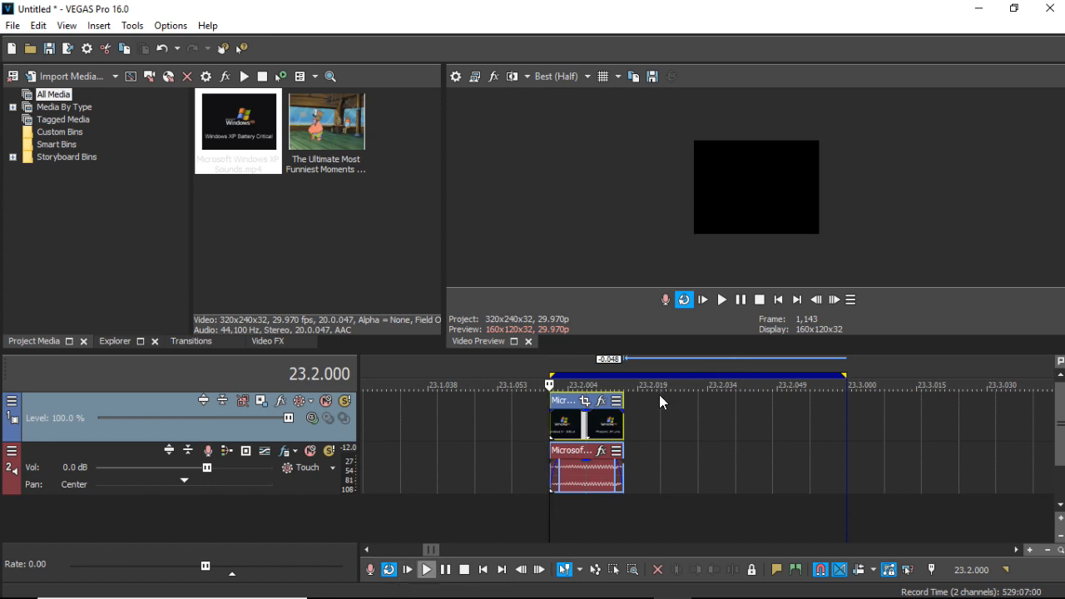
key("space")
key("space")
Time-stretch the Windows XP Sounds event to a 25% playback rate and play it back.
left_click_drag(620, 424, 697, 422)
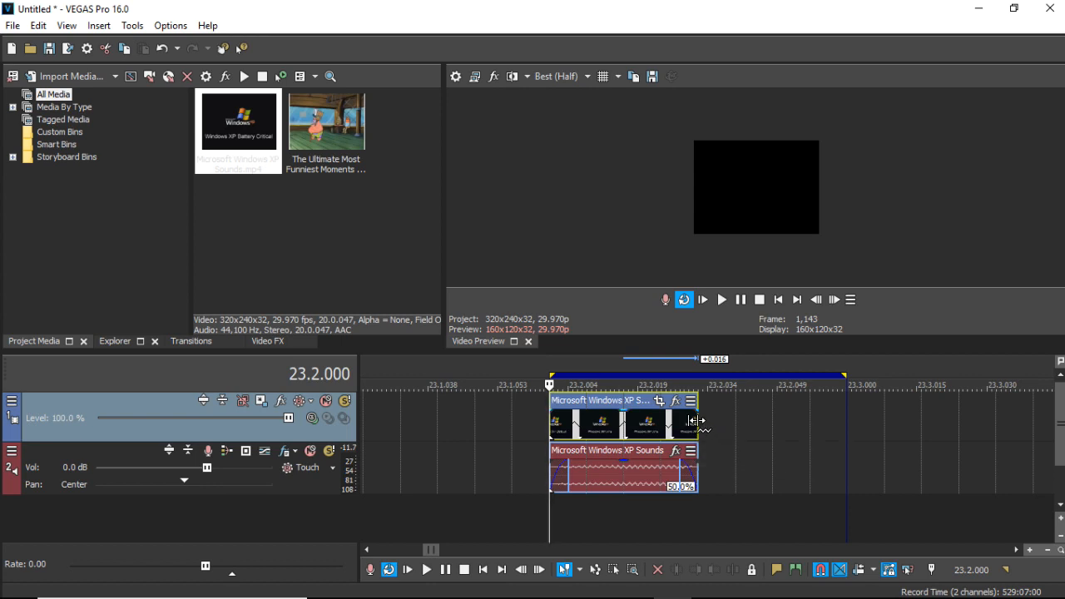
left_click_drag(695, 423, 845, 423)
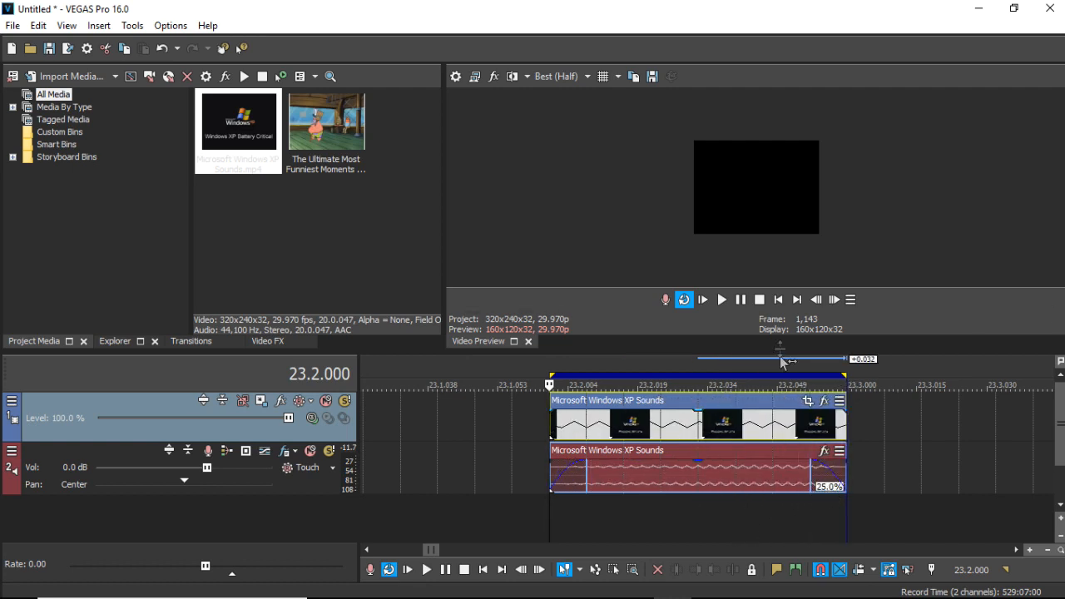
mouse_move(416, 589)
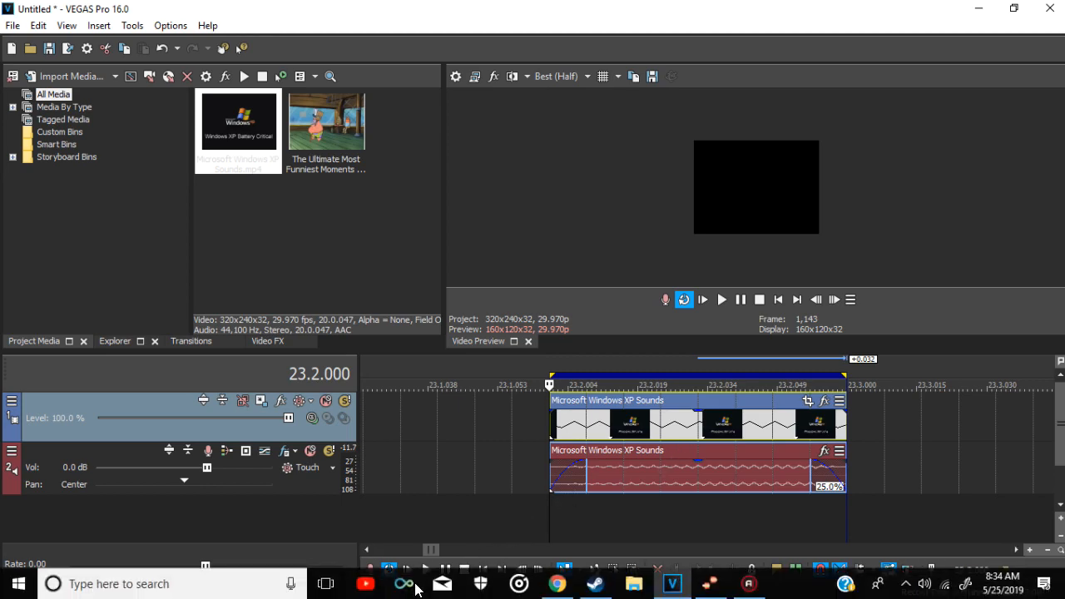
left_click(425, 569)
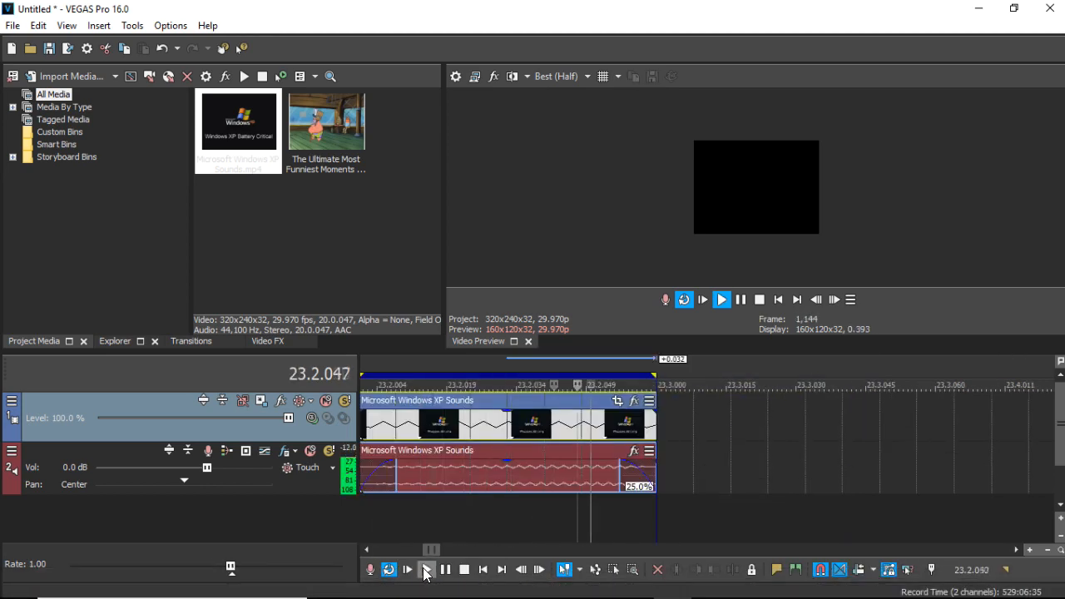
left_click(464, 570)
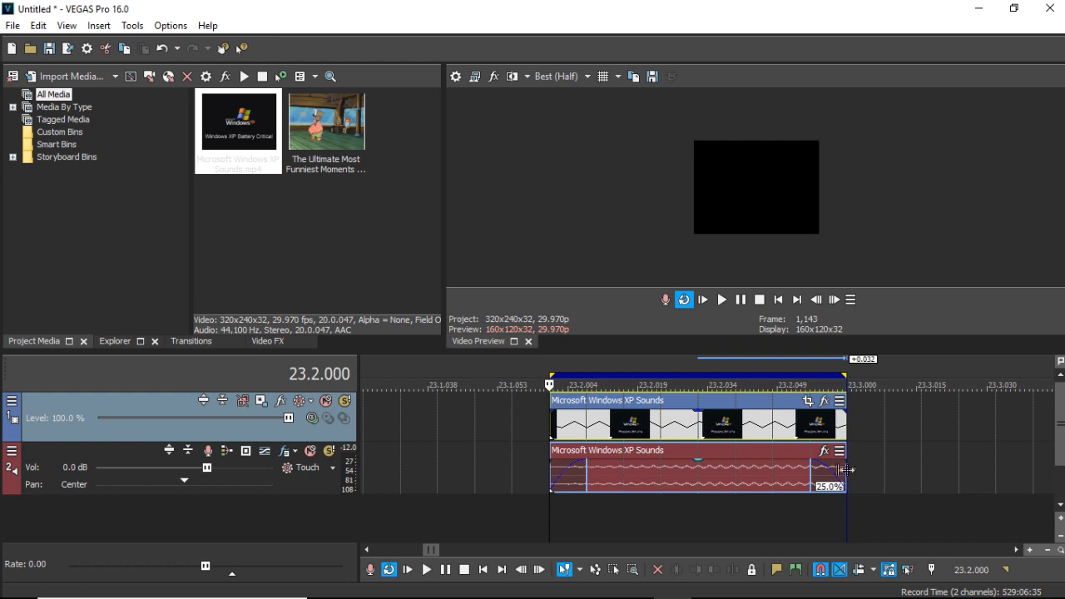
Select the stretched event's time range and set up its render as Wave (Microsoft), 44,100 Hz, 16 Bit, Stereo, PCM.
left_click_drag(843, 507, 550, 539)
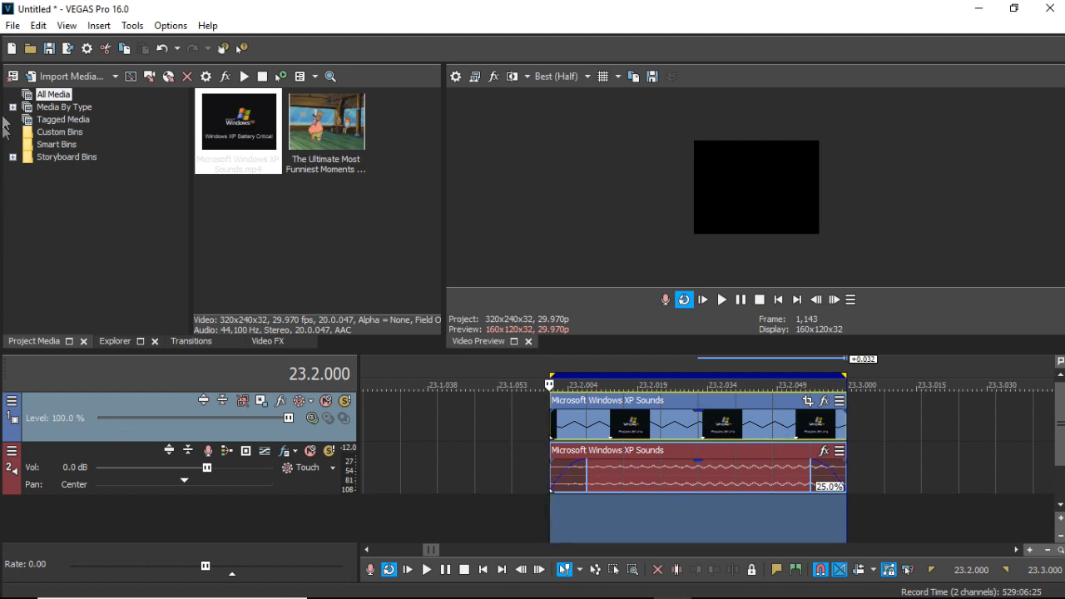
left_click(12, 25)
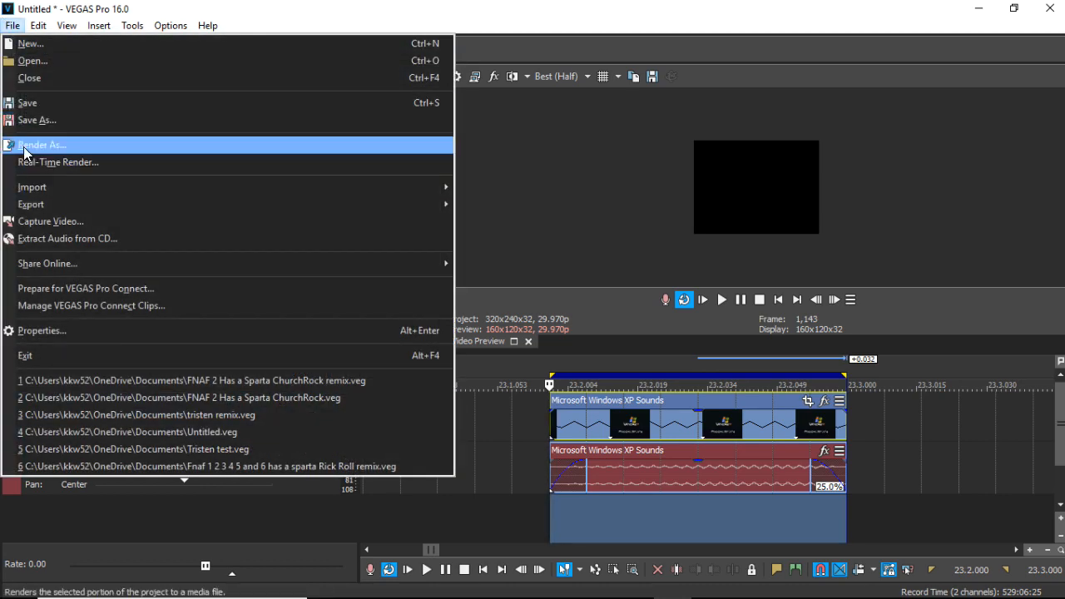
left_click(23, 146)
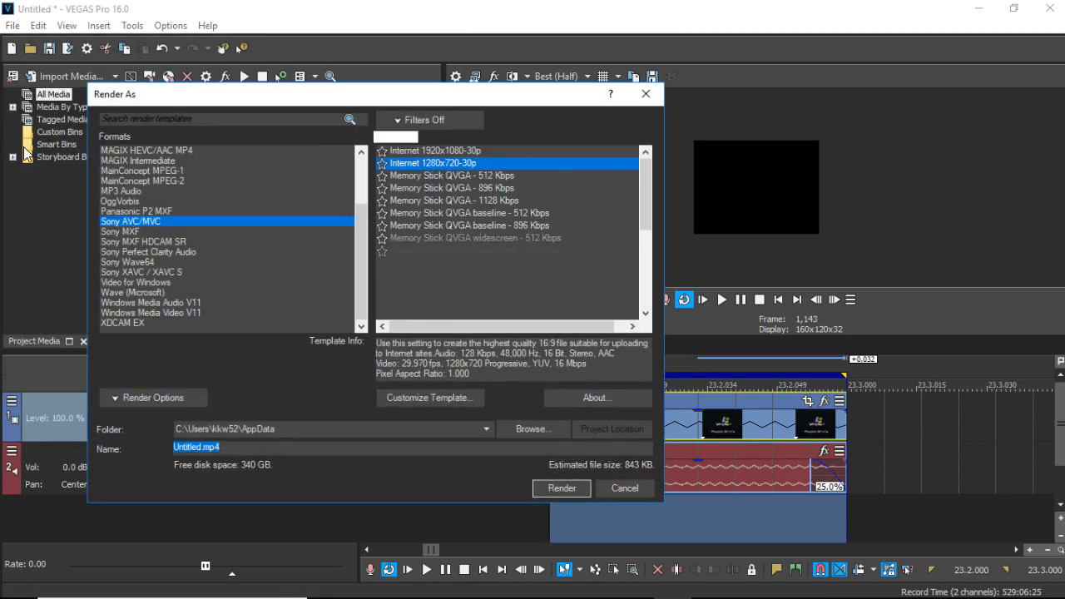
left_click(133, 293)
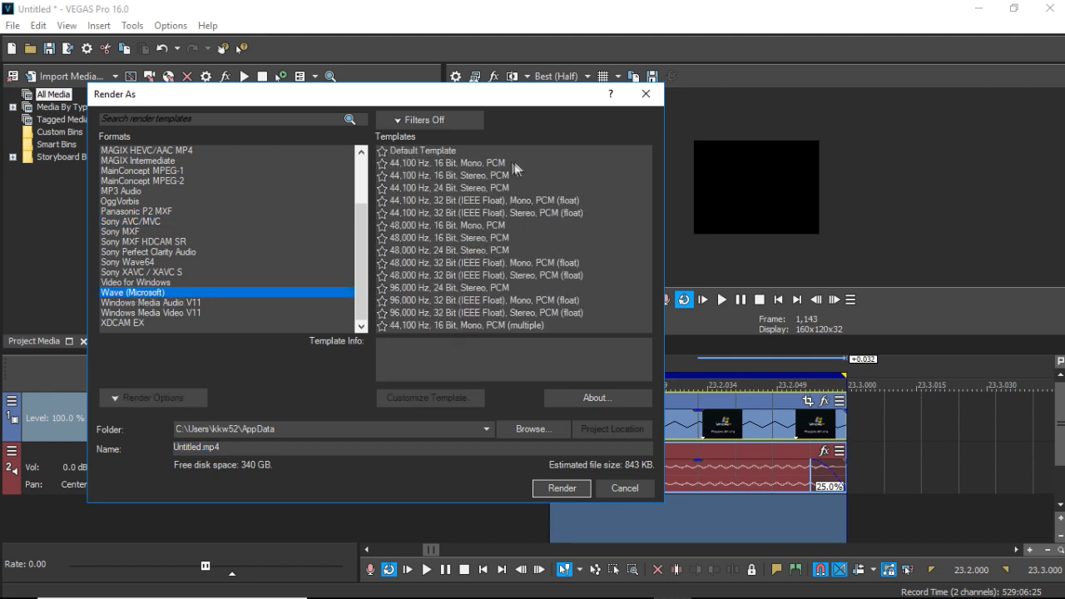
left_click(464, 174)
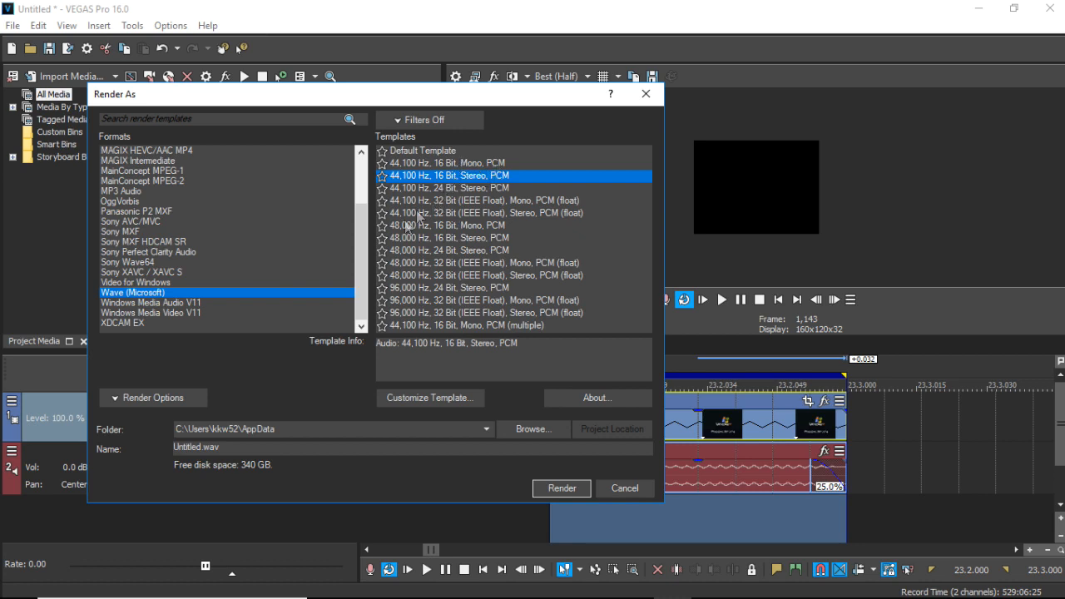
Name the output file Windows pitch 1 and render it.
left_click_drag(249, 450, 145, 456)
key("BackSpace")
type("Windows pitch 1")
left_click(563, 488)
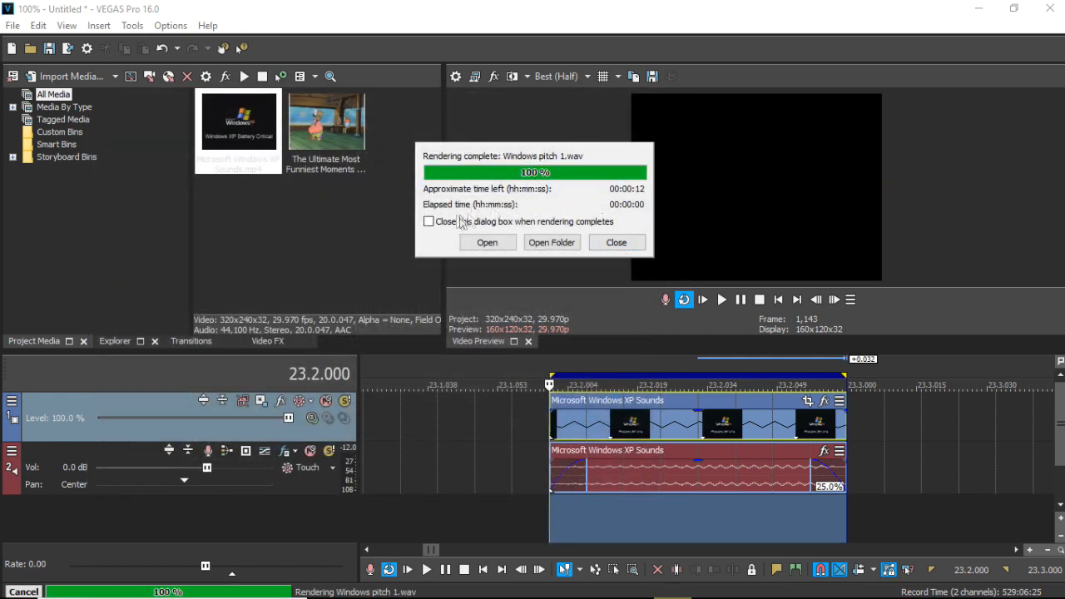
Open the folder holding the rendered file, minimize the editor and locate Windows pitch 1.wav.
left_click(552, 243)
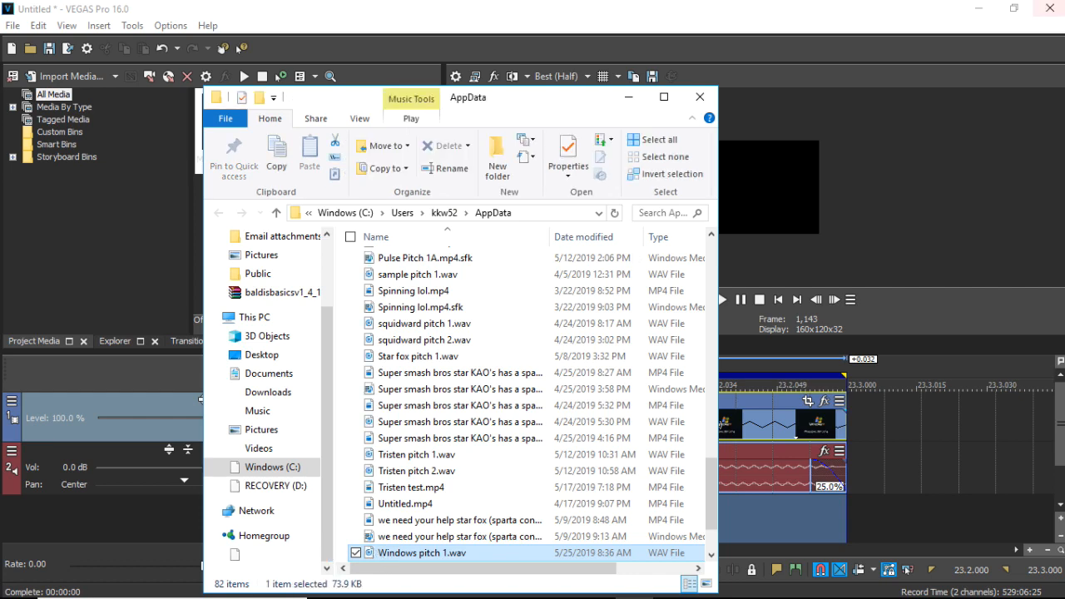
left_click(990, 7)
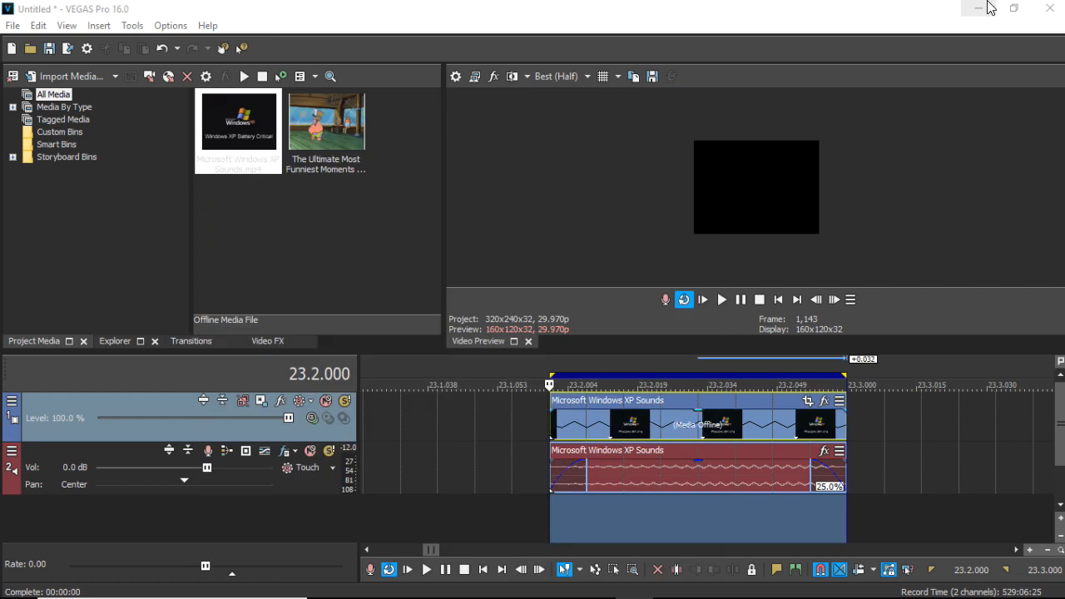
mouse_move(651, 593)
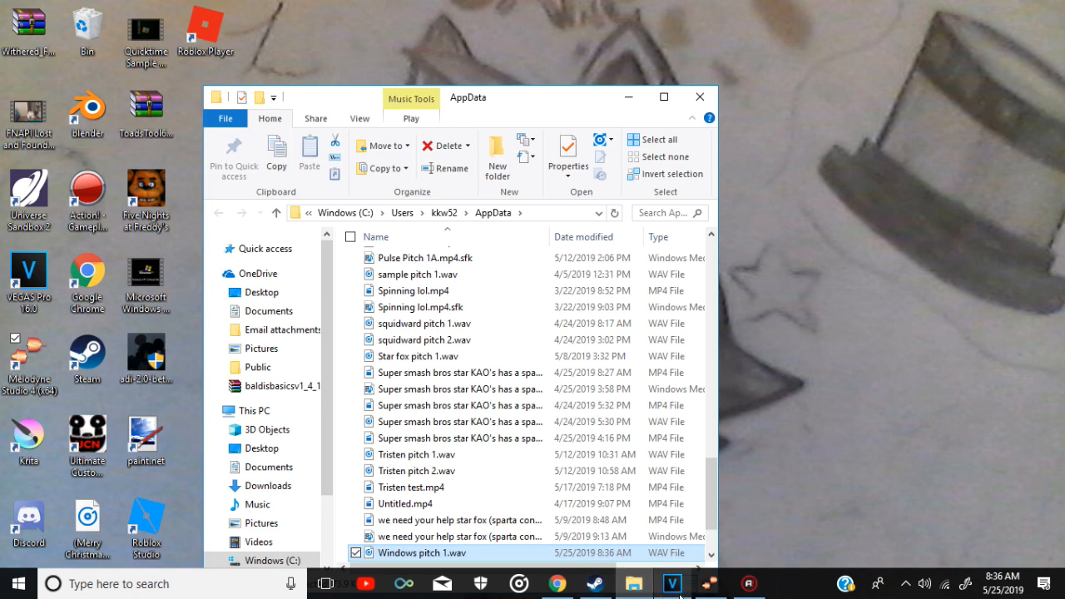
left_click(707, 542)
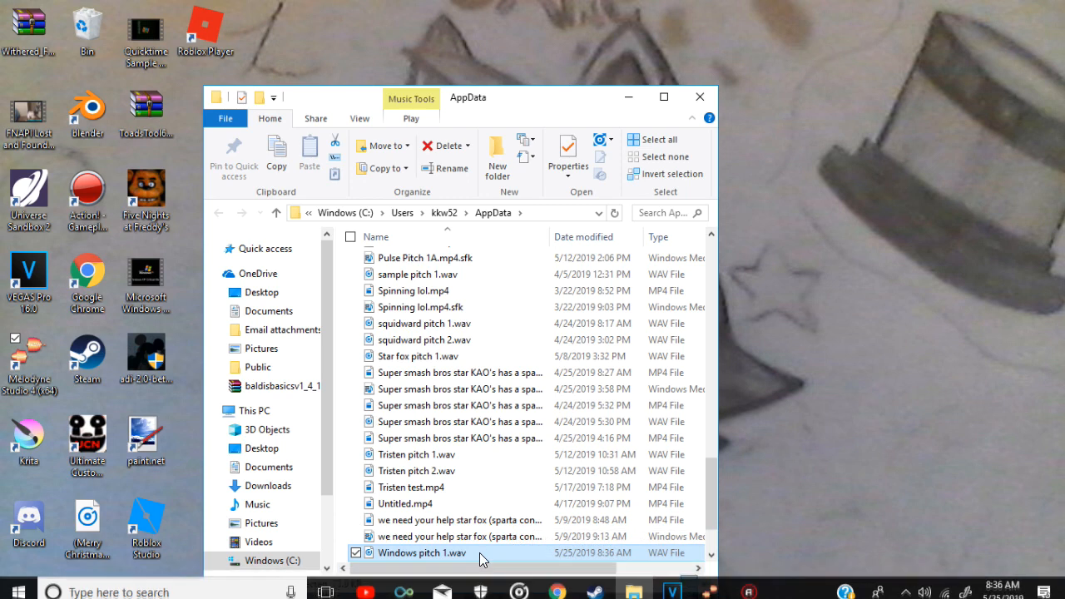
scroll(439, 552, "down", 1)
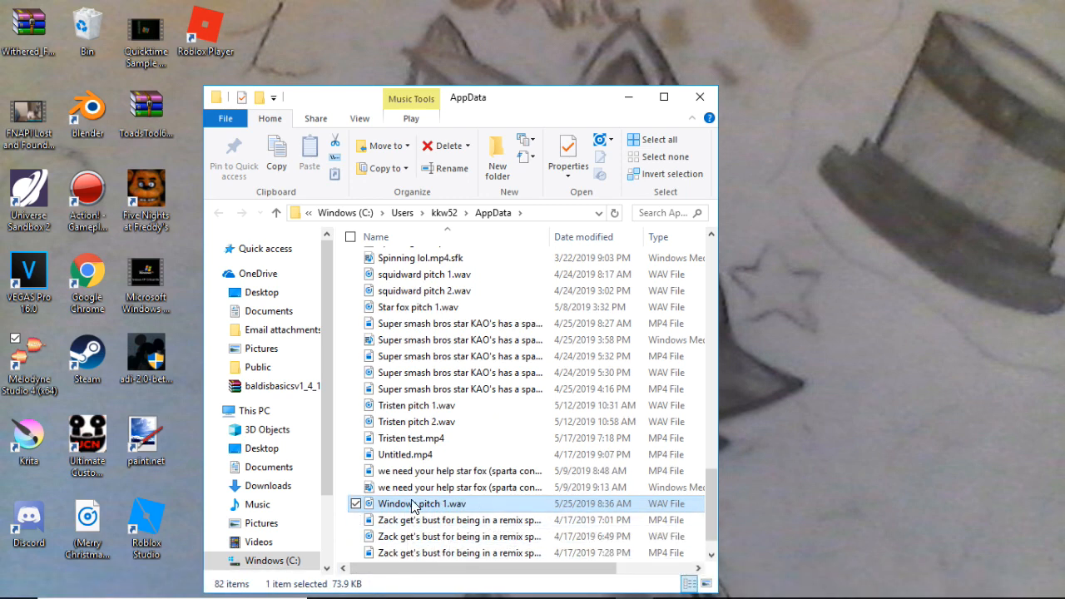
mouse_move(351, 596)
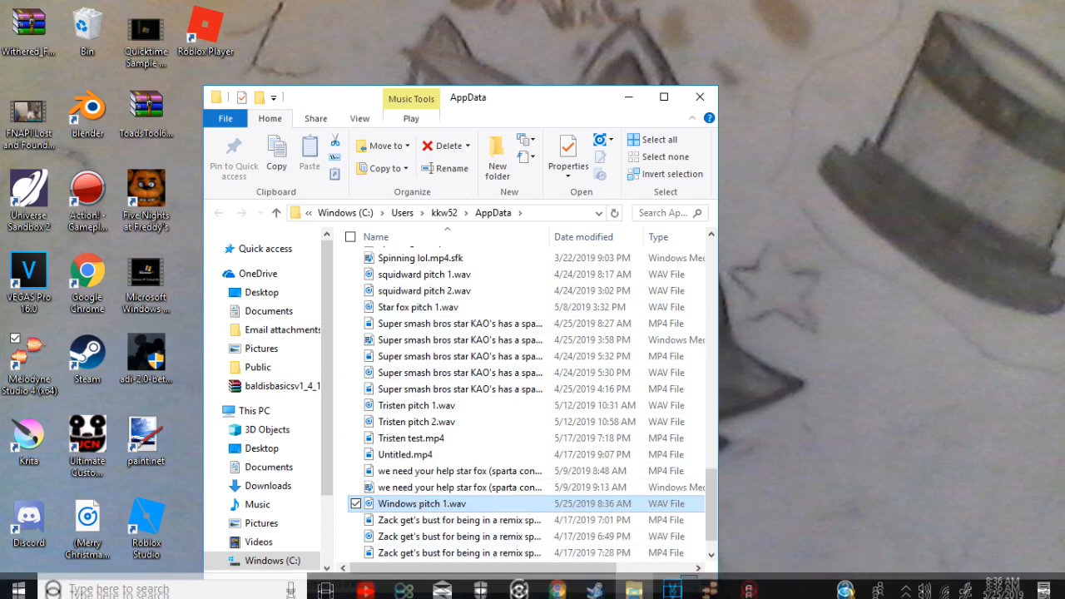
Switch to Melodyne, dismissing its startup notices, and import Windows pitch 1.wav from the folder window.
left_click(708, 583)
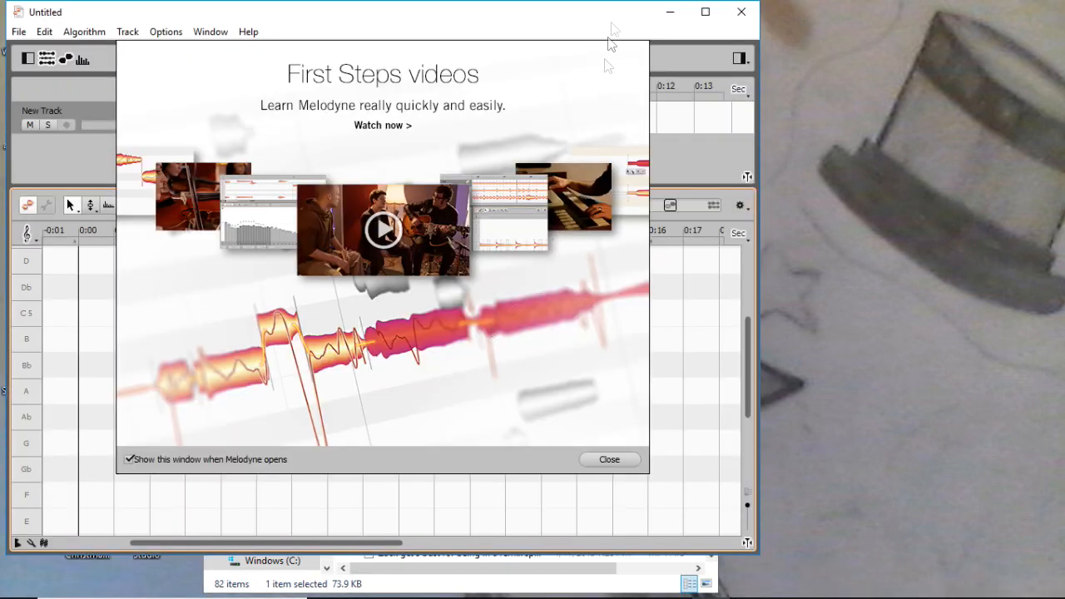
left_click(594, 460)
left_click_drag(585, 17, 989, 46)
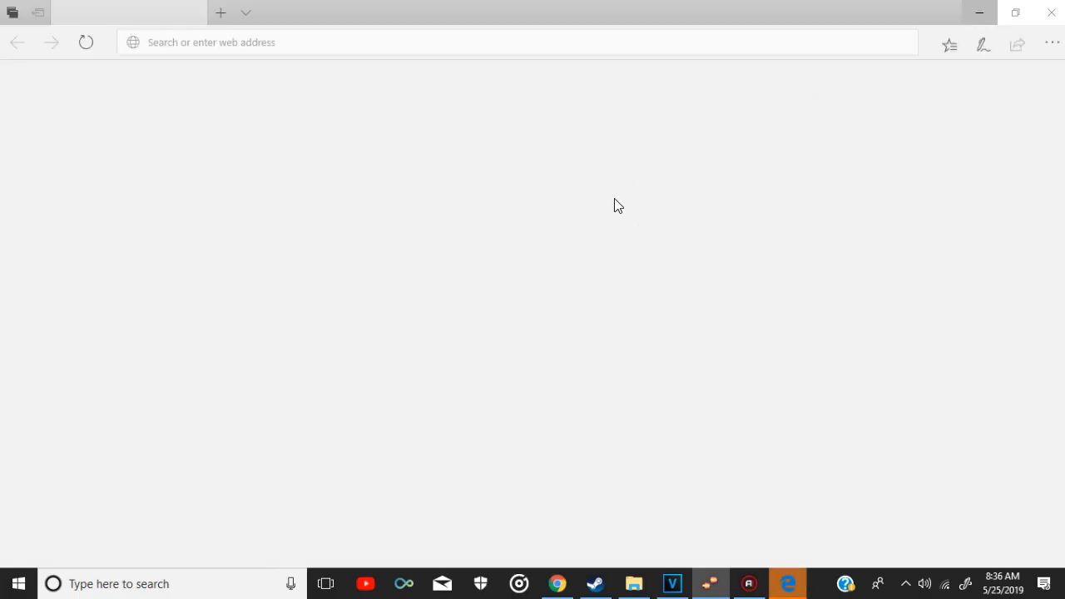
left_click(1052, 12)
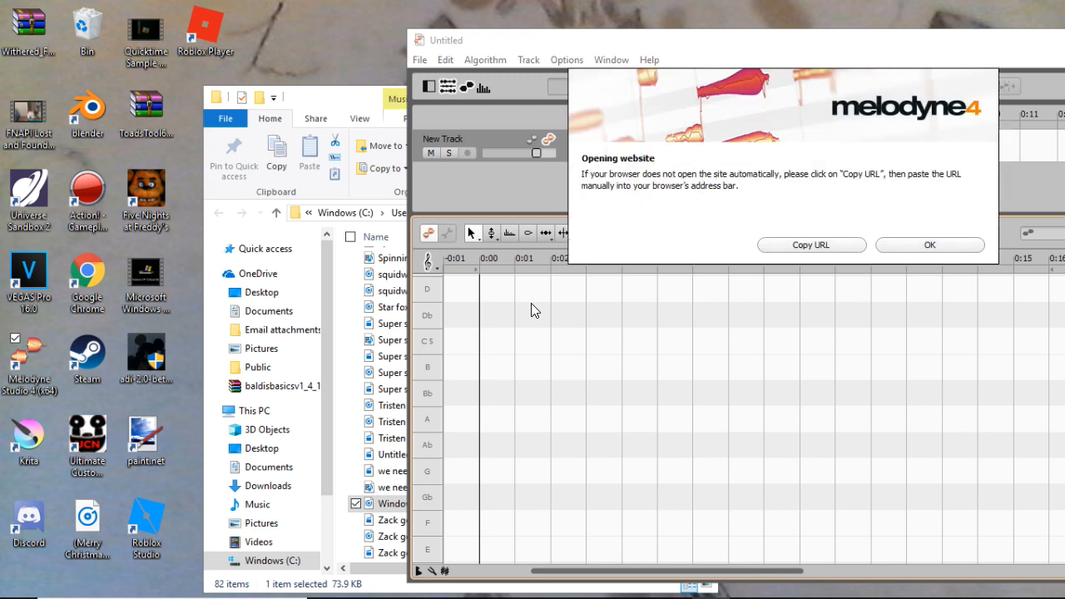
left_click(907, 246)
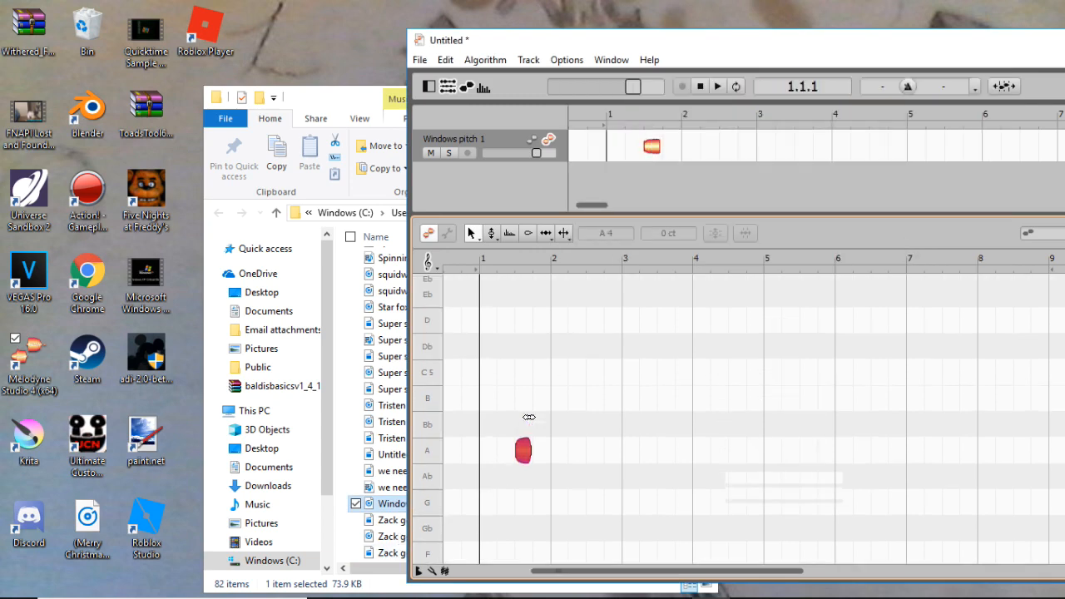
Select the imported note and reduce its pitch modulation to 0% with the Pitch Modulation Tool.
left_click(524, 380)
scroll(523, 386, "up", 2)
scroll(521, 400, "down", 1)
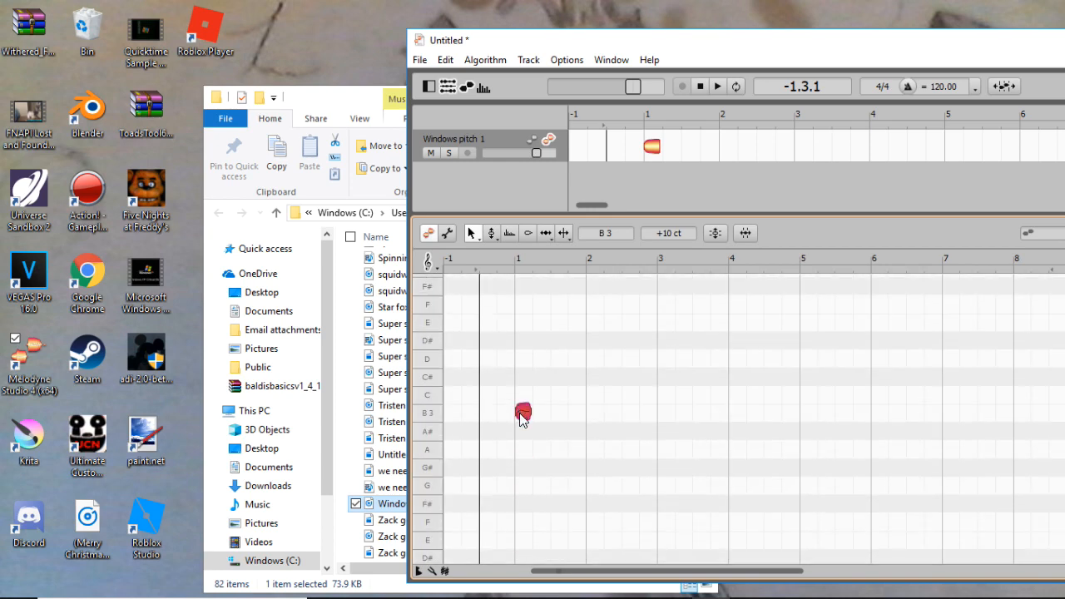
left_click(520, 414)
right_click(521, 411)
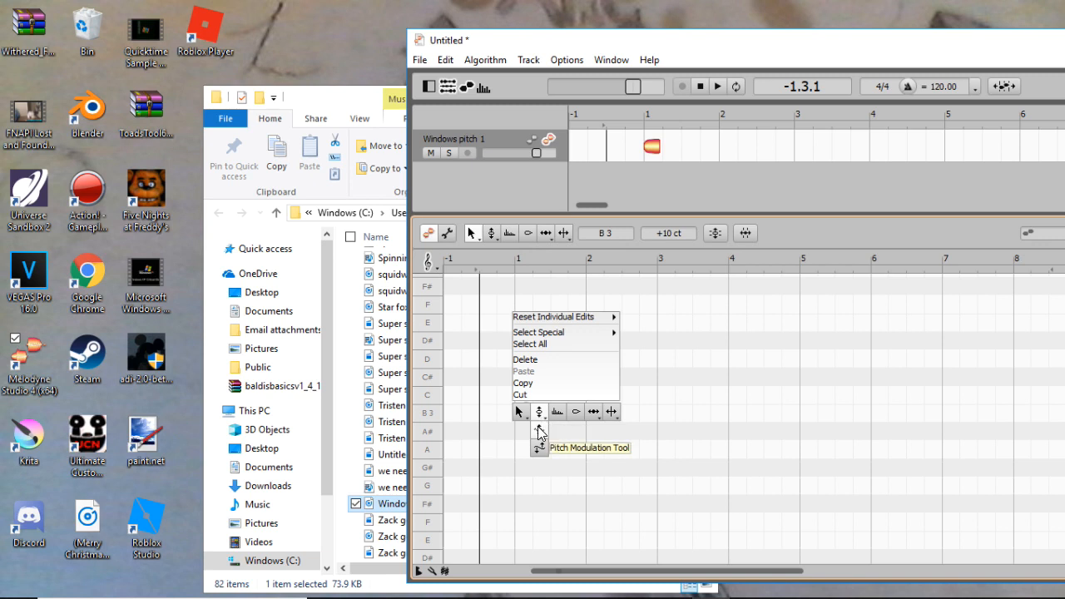
left_click(539, 431)
left_click(523, 409)
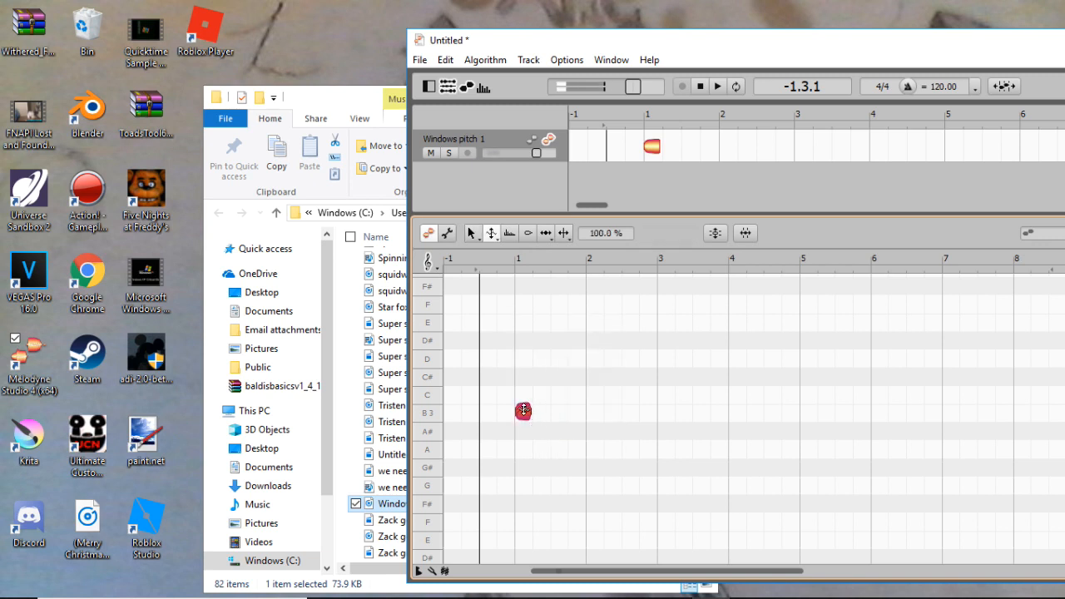
left_click_drag(523, 410, 523, 410)
left_click_drag(524, 410, 526, 480)
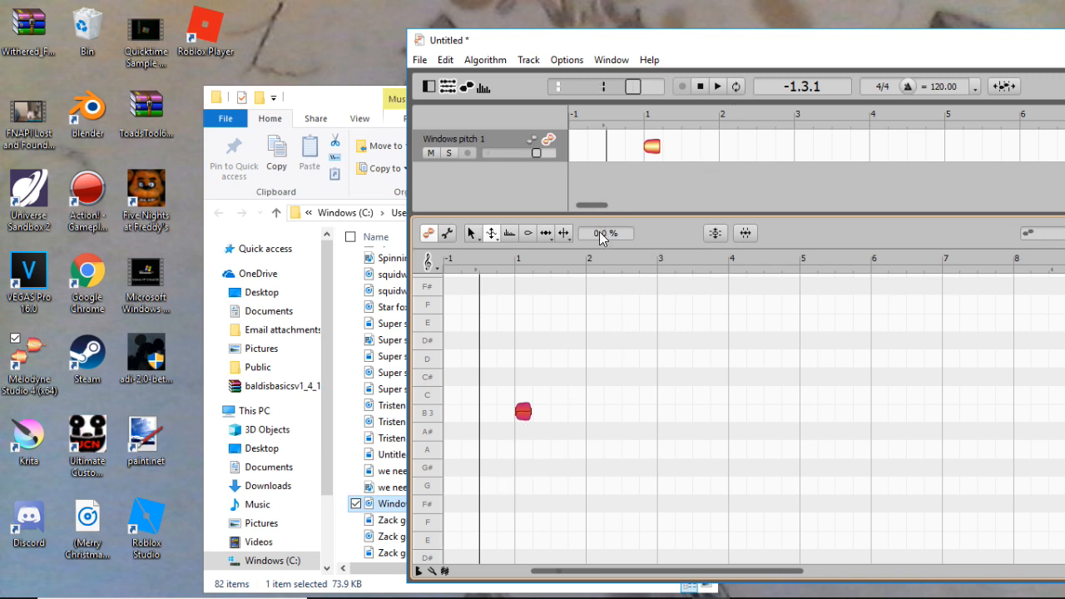
Reduce the note's pitch drift to 0% with the Pitch Drift Tool.
right_click(524, 411)
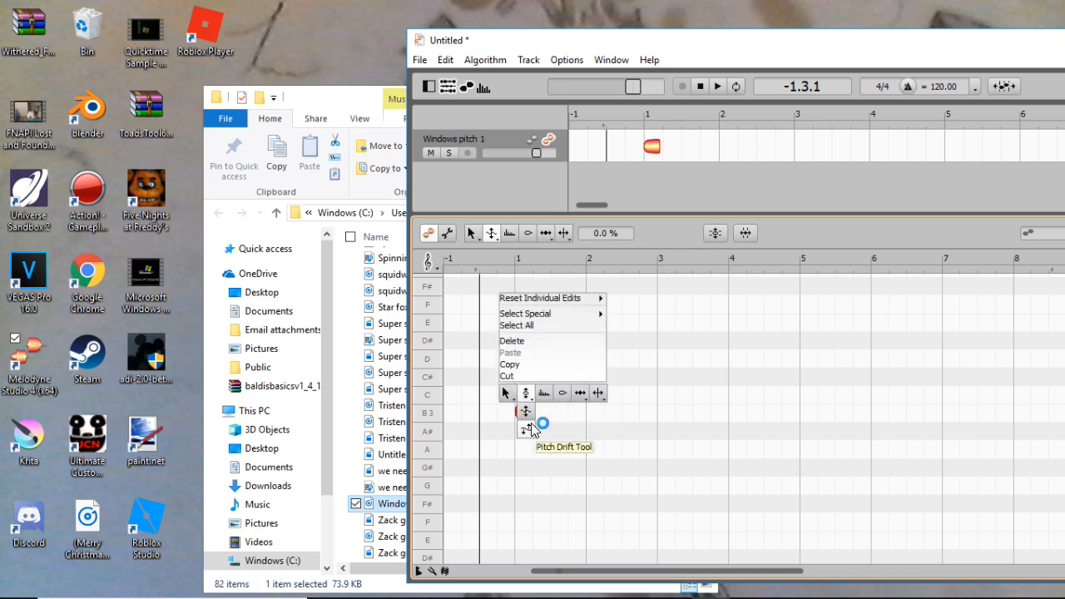
left_click(527, 428)
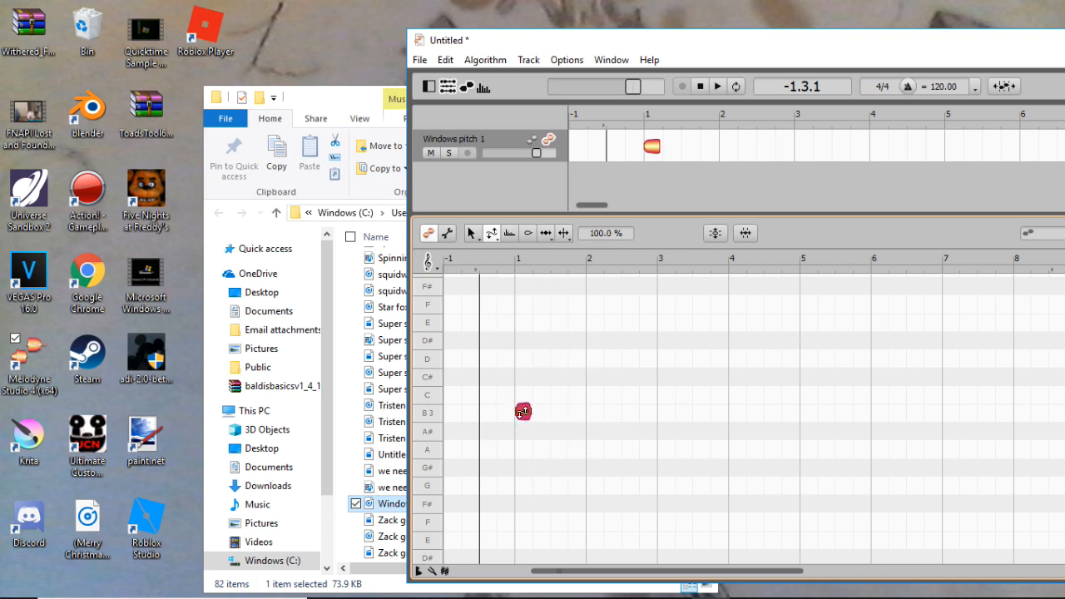
left_click_drag(532, 407, 516, 454)
left_click(523, 412)
left_click_drag(523, 412, 506, 491)
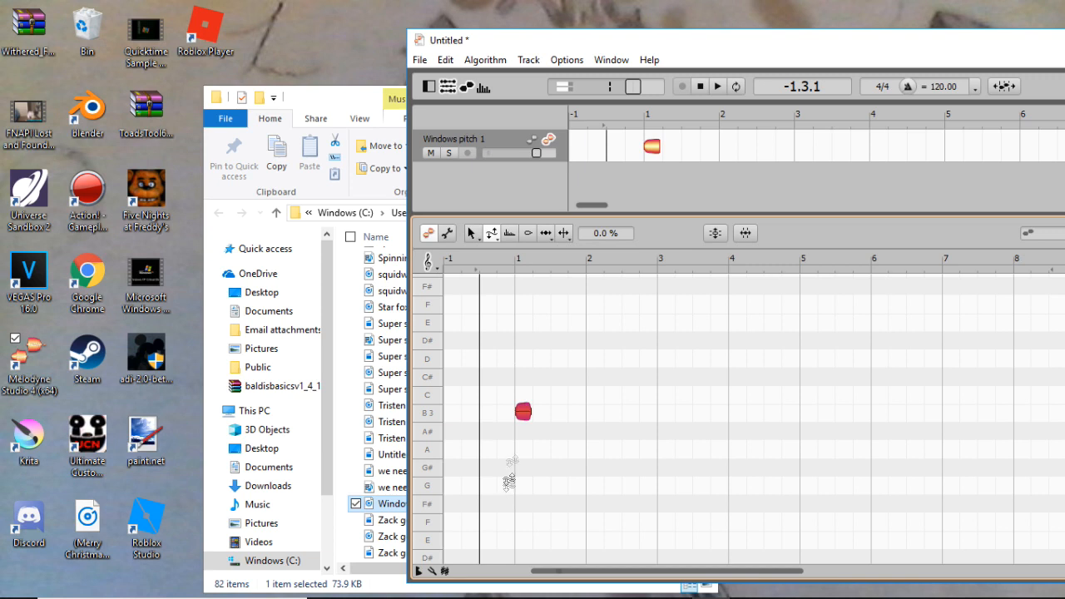
Return to the main tool and raise the note's pitch to D 4.
right_click(523, 412)
left_click(525, 413)
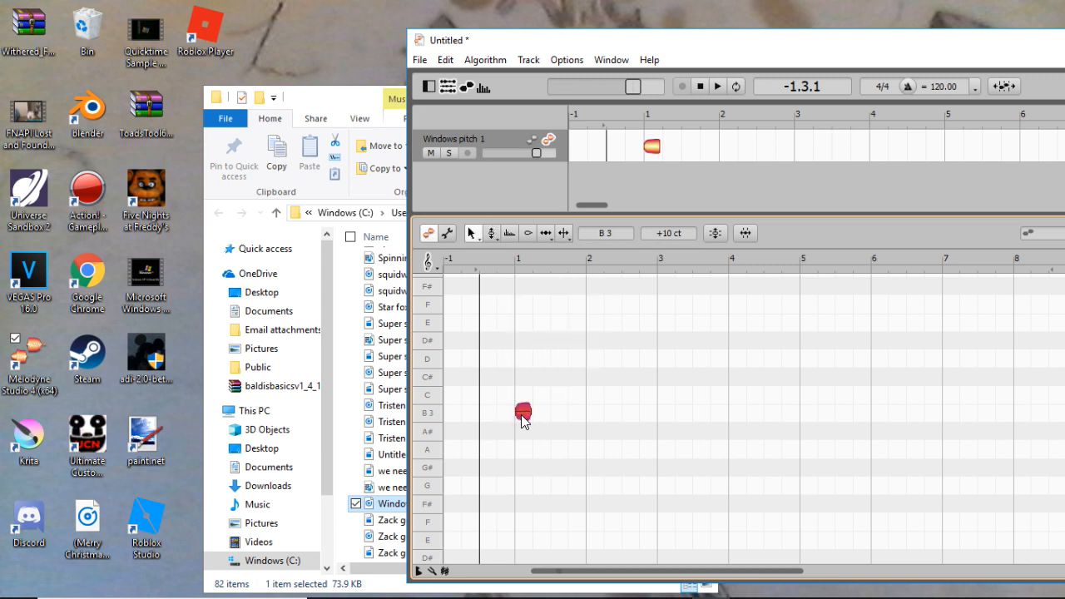
left_click_drag(522, 416, 515, 361)
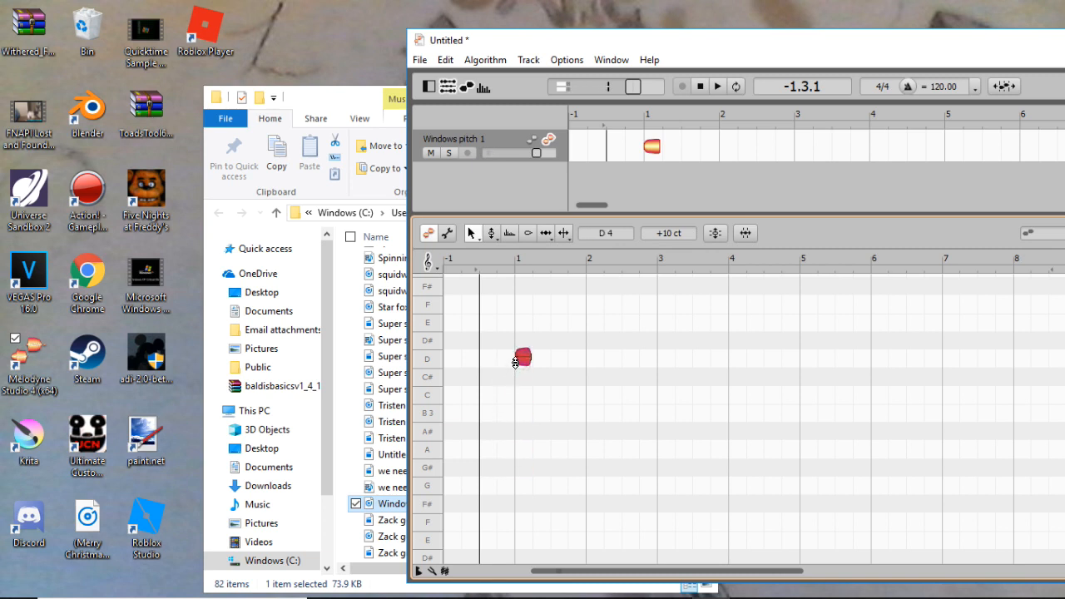
Correct the note's pitch with Pitch Center and Pitch Drift at 100%, including notes fine-tuned manually.
scroll(514, 370, "up", 1)
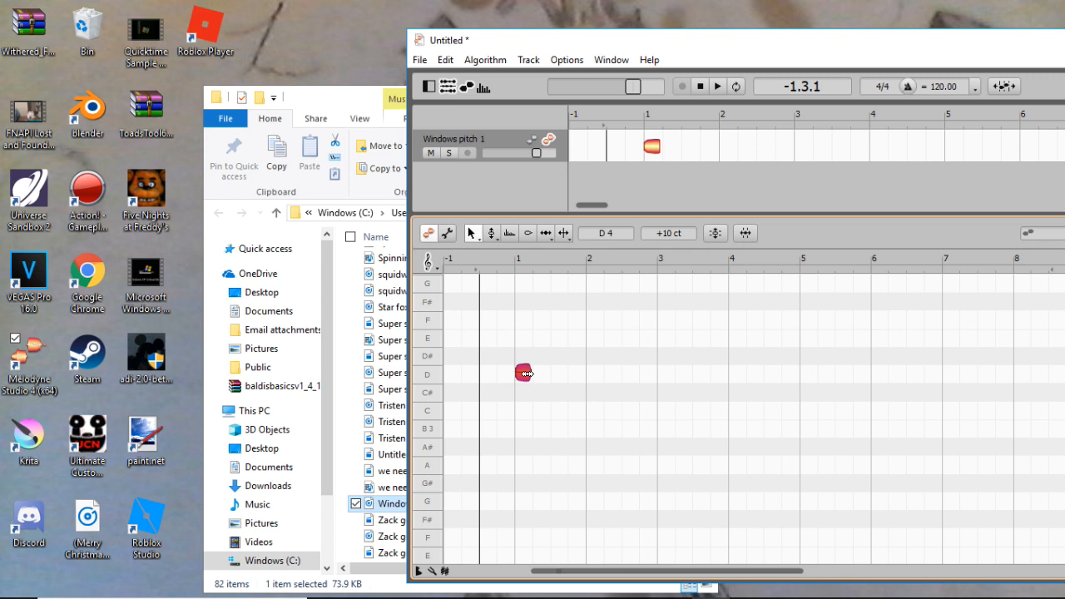
left_click(523, 373)
left_click(717, 234)
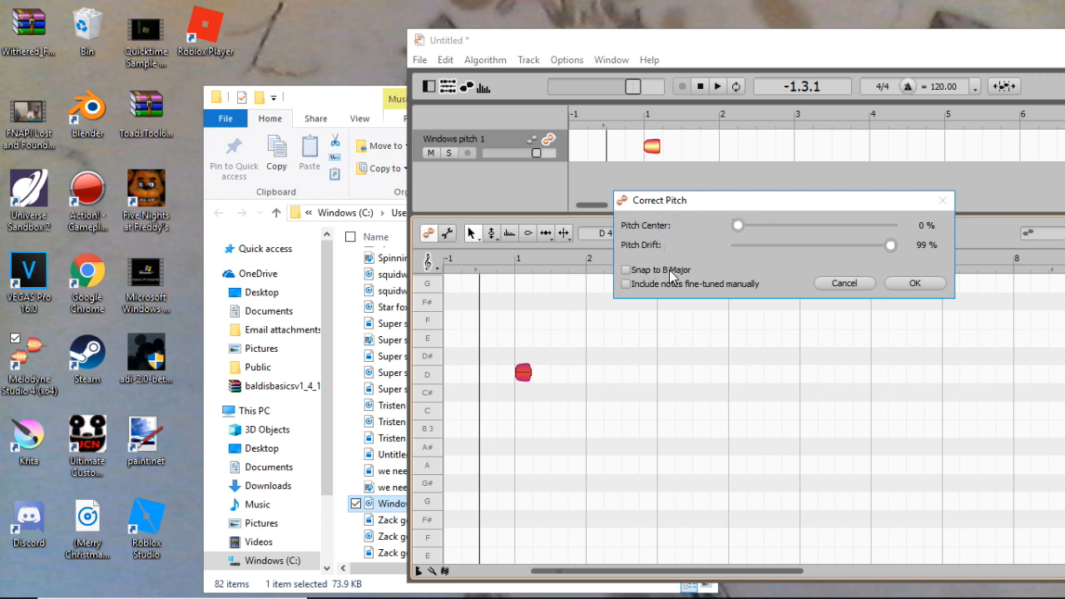
left_click_drag(737, 224, 904, 246)
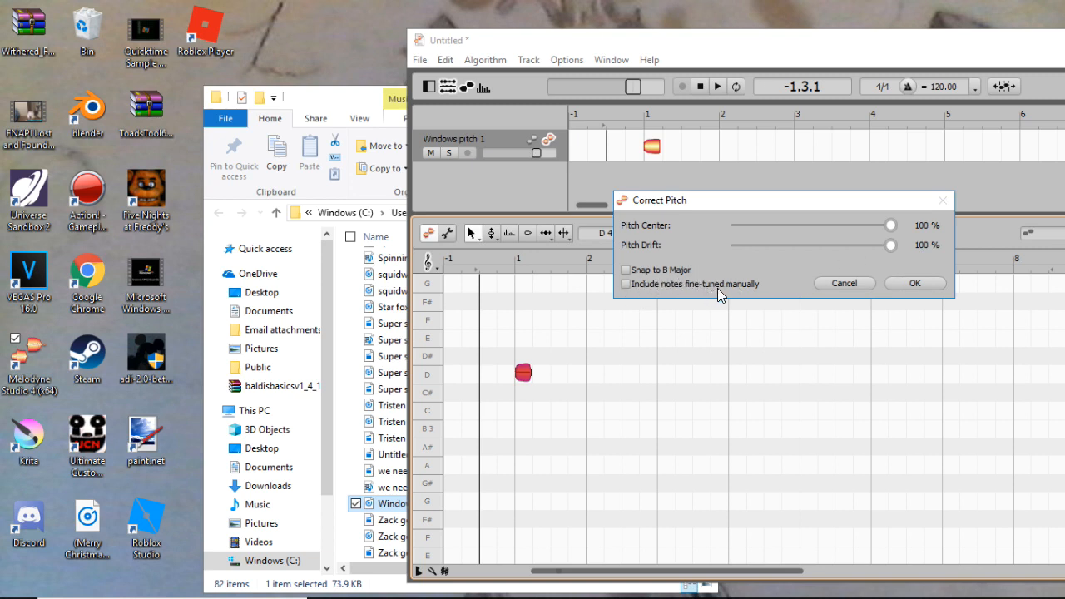
left_click(627, 284)
left_click(913, 283)
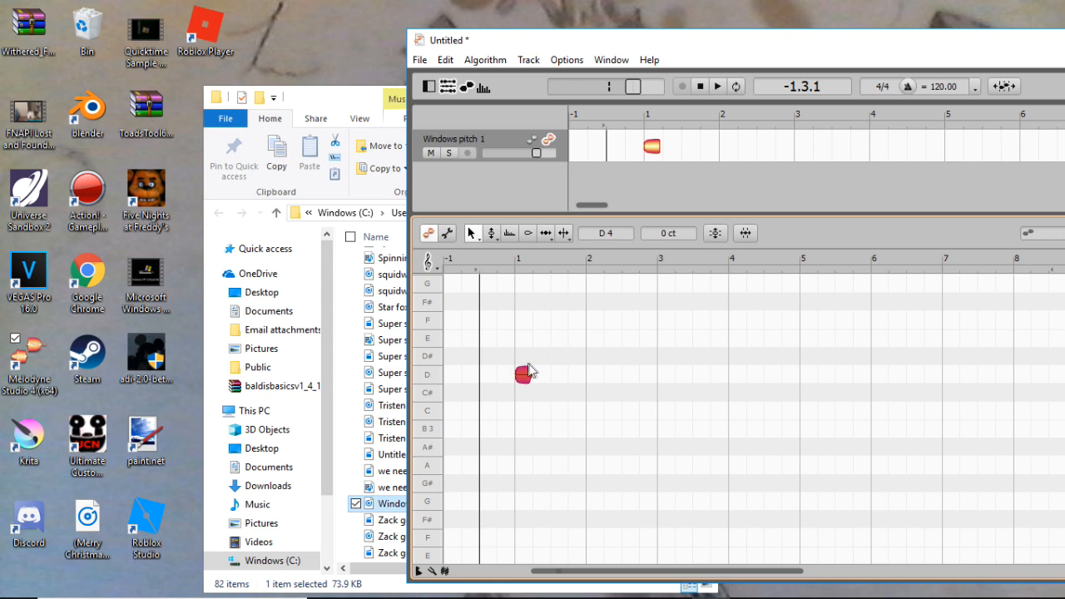
Stretch the note to just past bar 8 and separate it at bars 3 and 5.
left_click_drag(531, 373, 1017, 307)
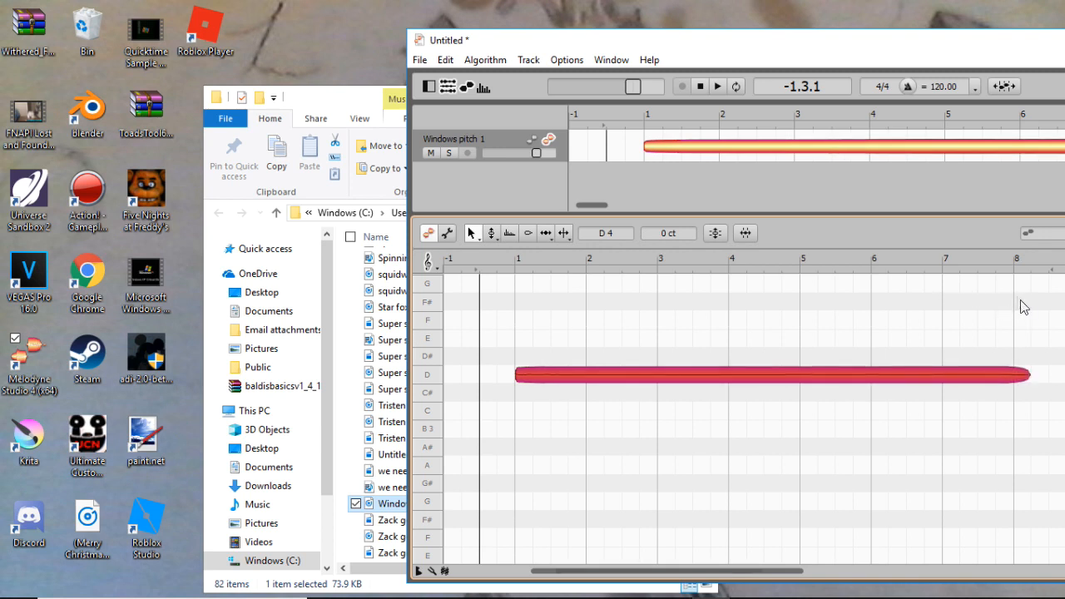
left_click(565, 233)
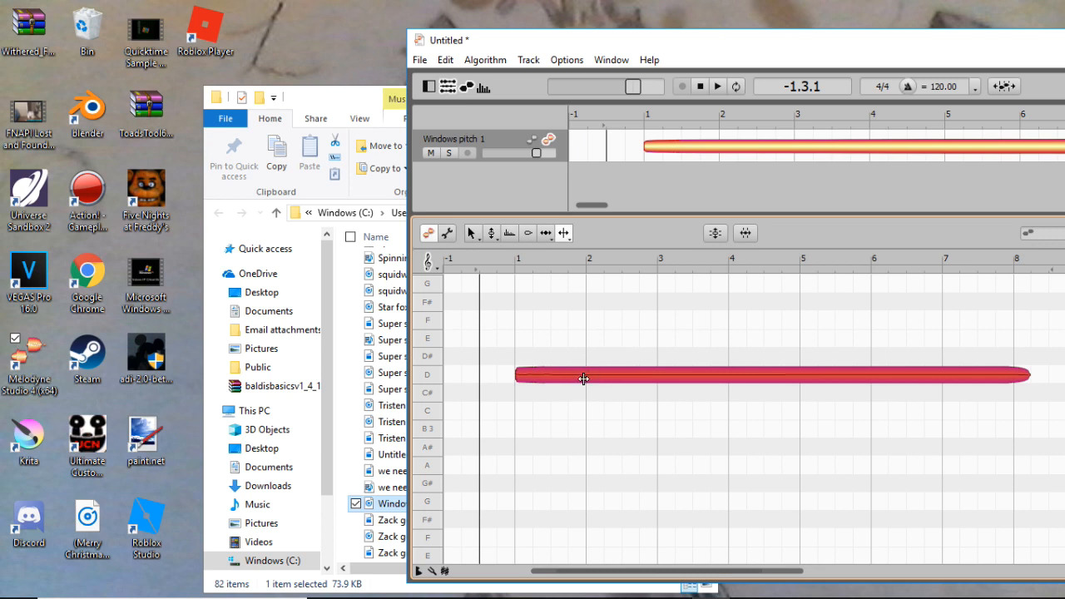
double_click(657, 370)
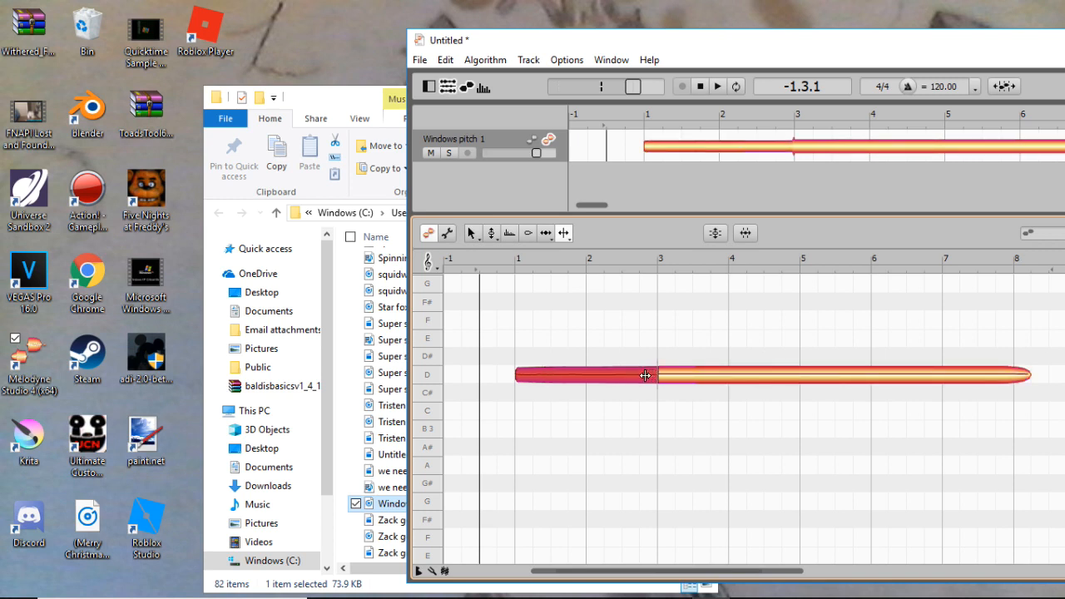
double_click(798, 372)
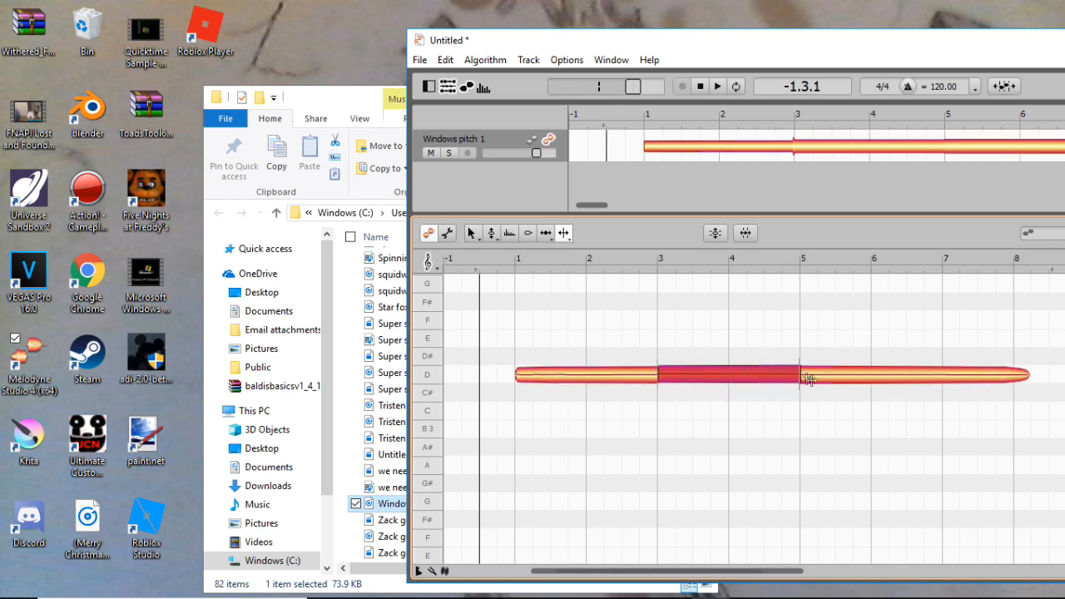
left_click(836, 381)
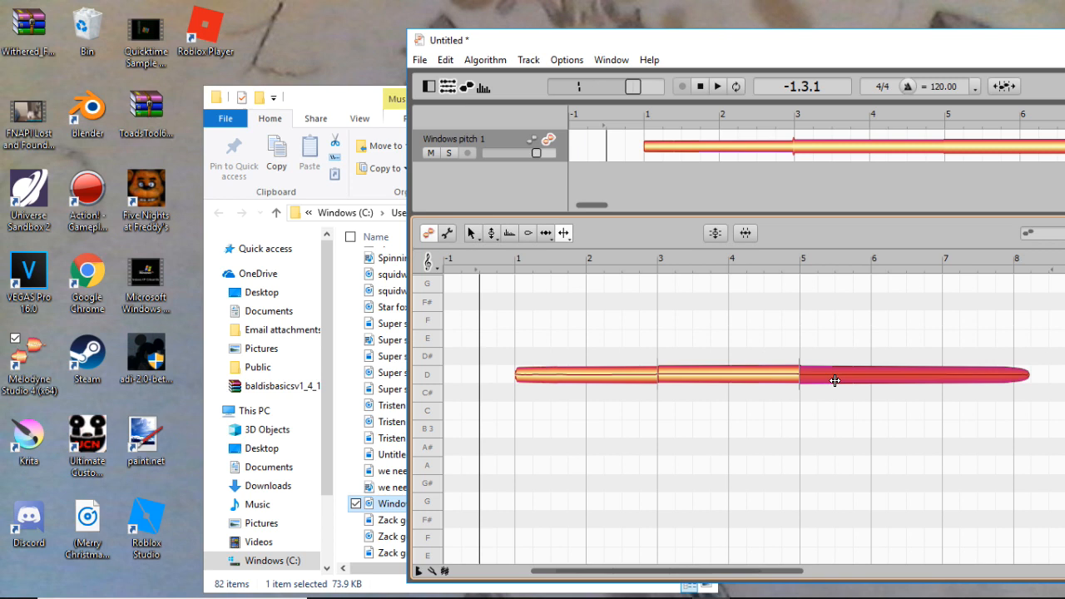
Delete the first and last note segments and move the remaining middle segment to the very start of the timeline.
right_click(623, 380)
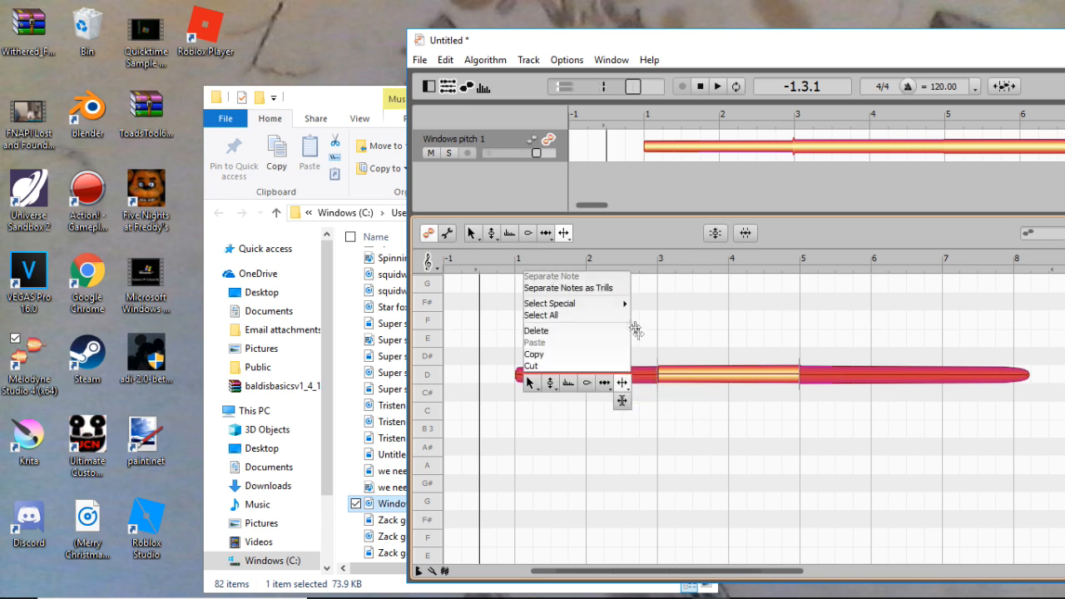
left_click(546, 333)
right_click(718, 374)
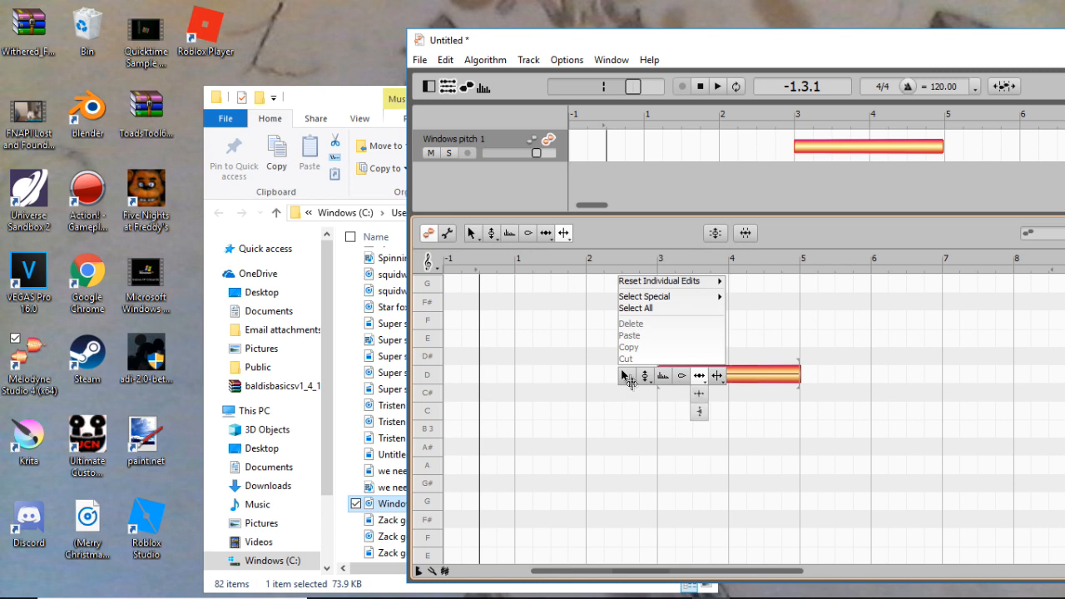
left_click(649, 391)
left_click_drag(697, 366, 483, 352)
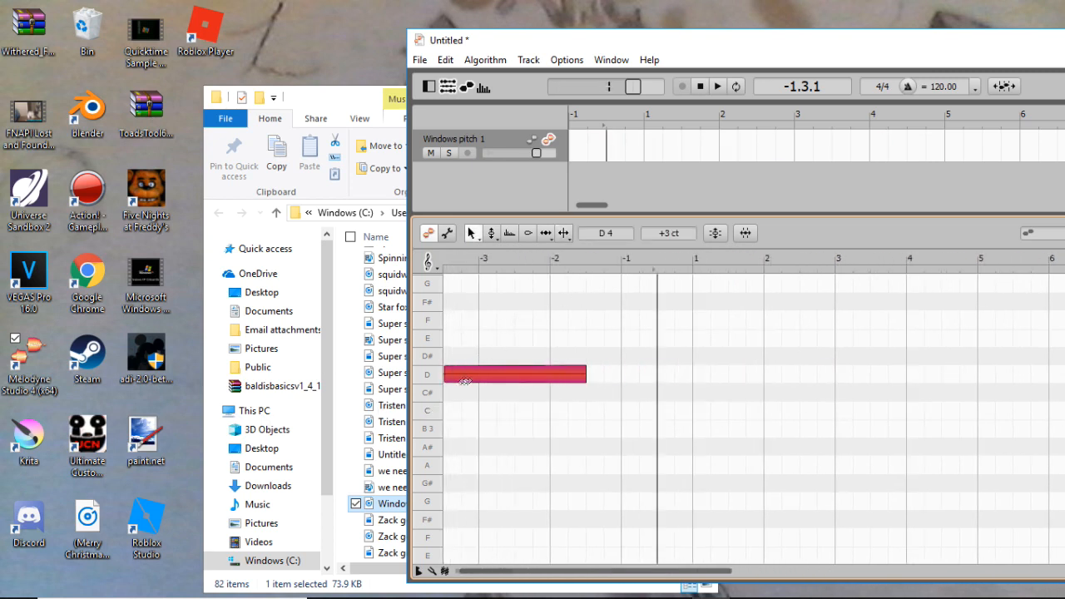
Correct the moved segment's pitch with Pitch Center at 100%.
left_click(460, 377)
left_click(714, 233)
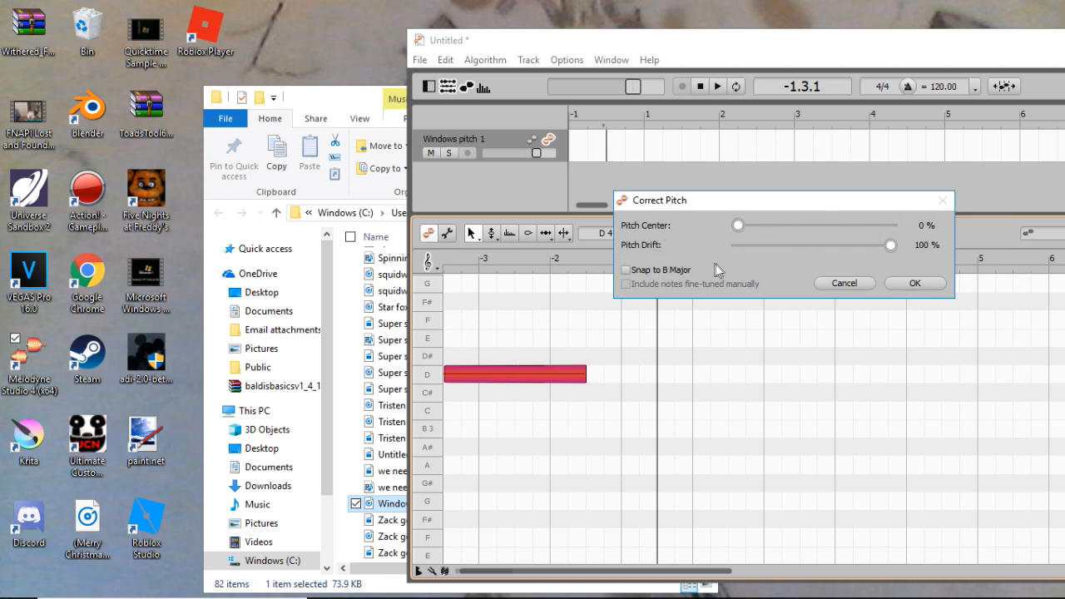
left_click_drag(739, 228, 880, 206)
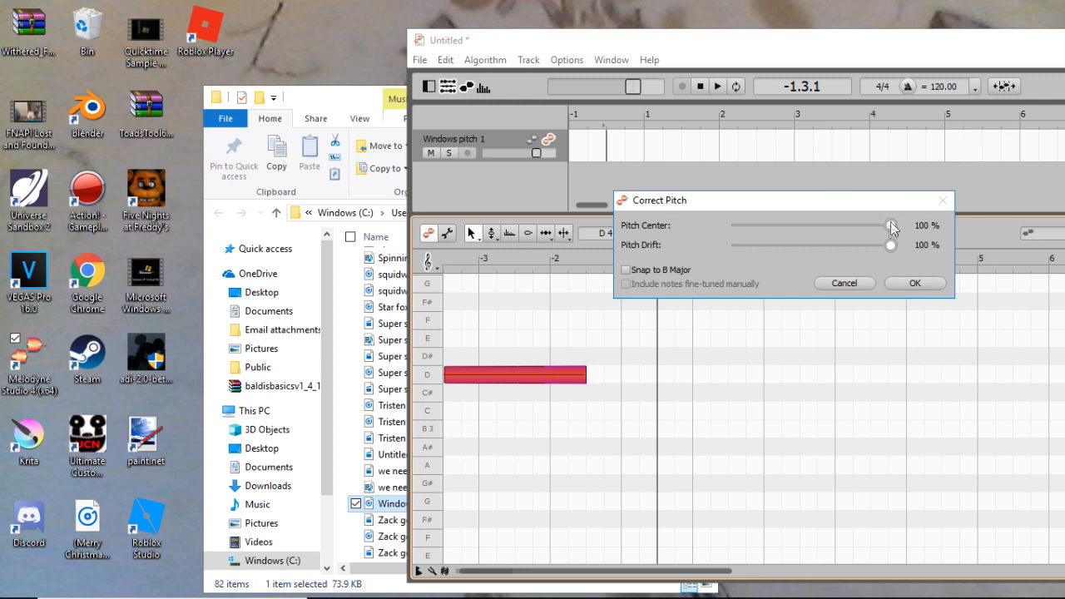
left_click(913, 283)
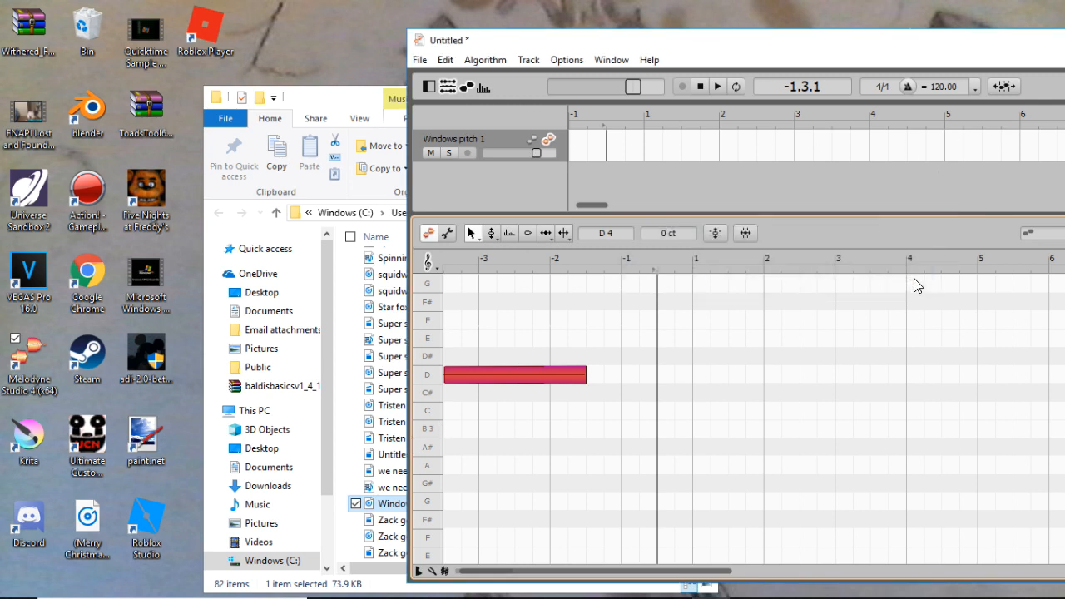
Export the track as a 44.100 kHz, 24-bit WAV with its individual range into the Documents folder.
left_click(418, 59)
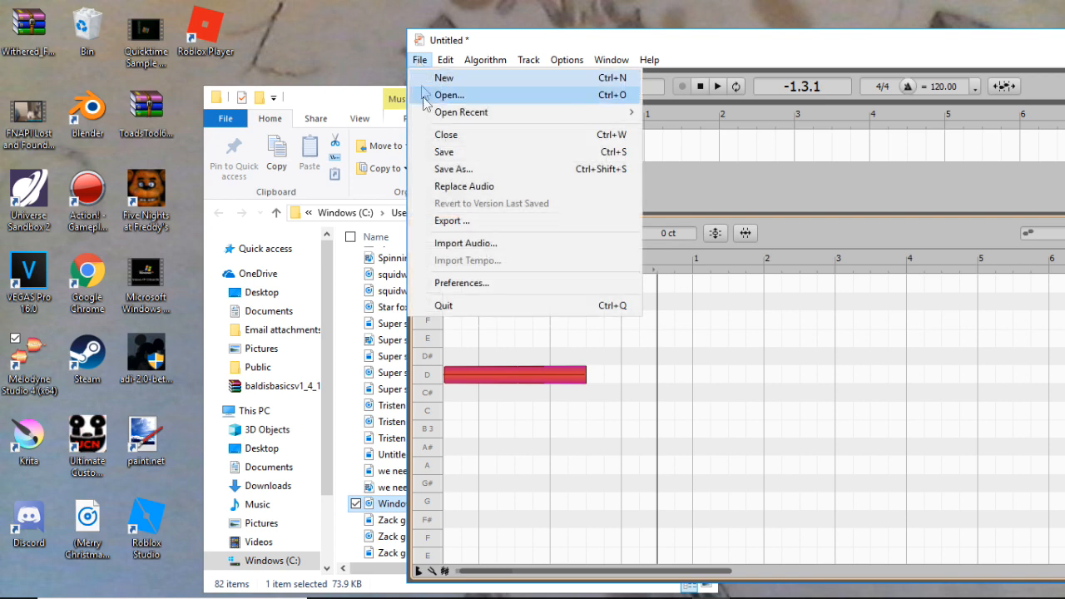
left_click(454, 225)
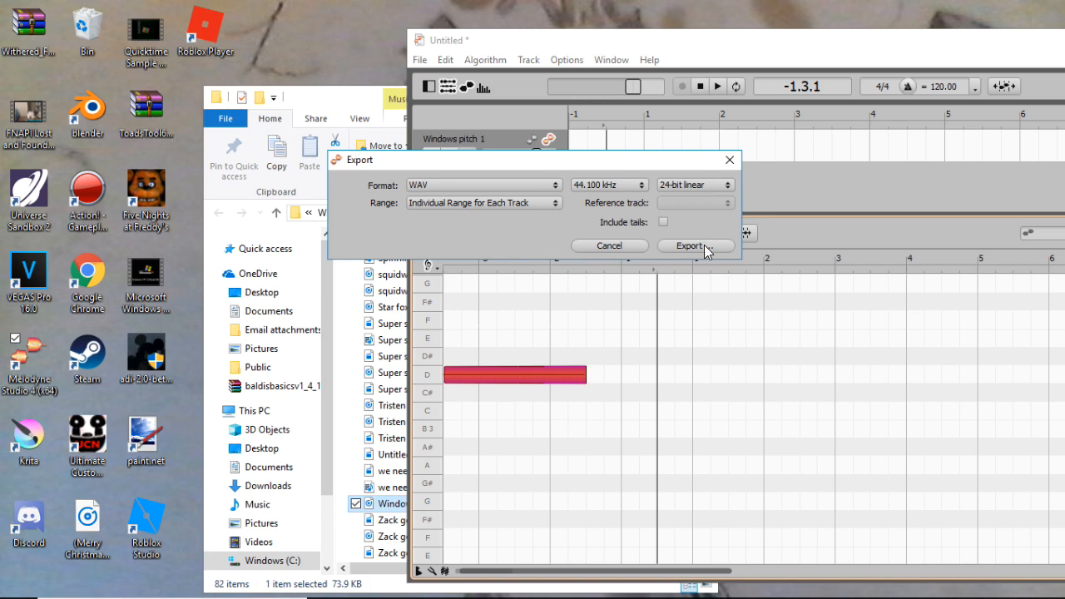
left_click(688, 246)
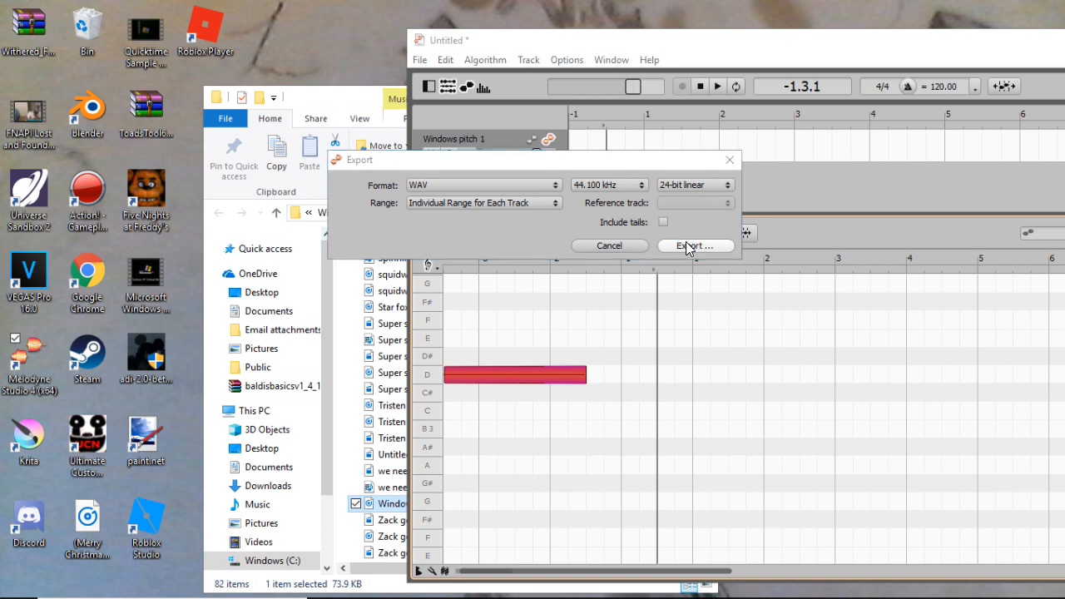
scroll(469, 295, "down", 1)
scroll(454, 298, "up", 1)
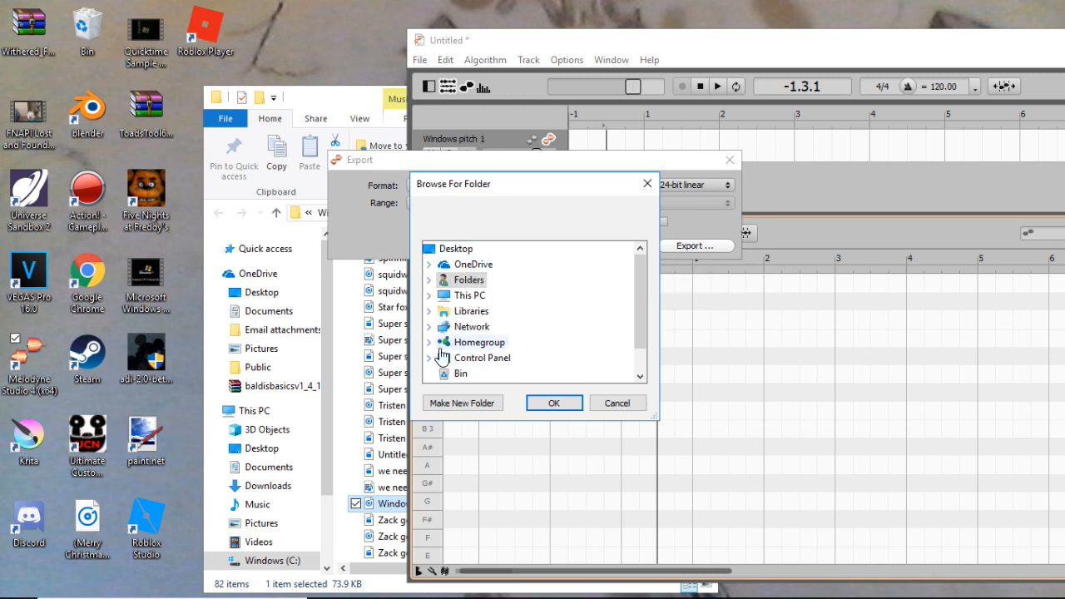
left_click(429, 280)
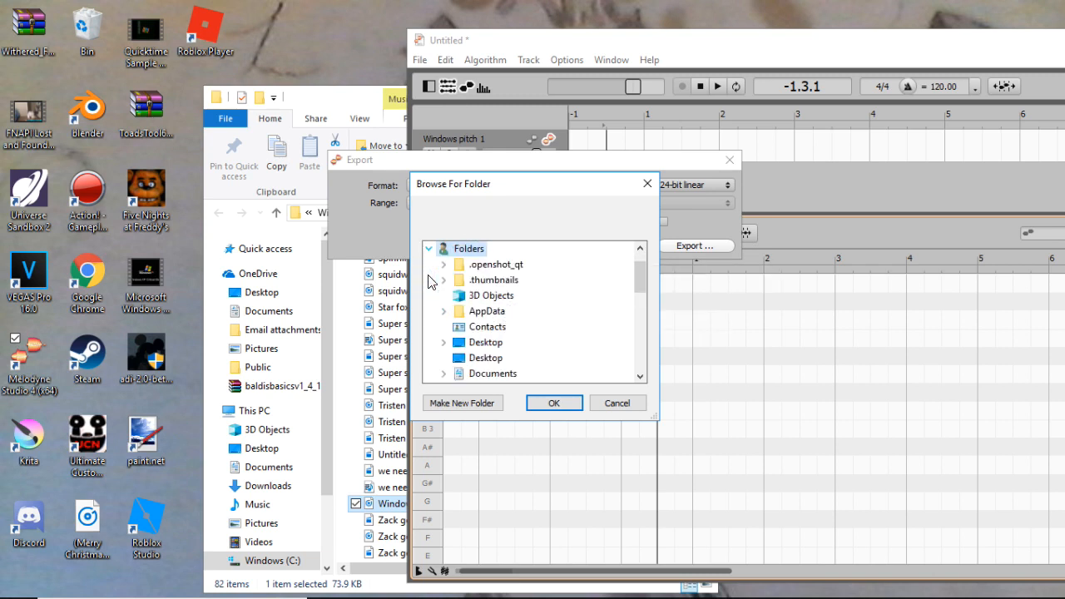
scroll(445, 295, "down", 1)
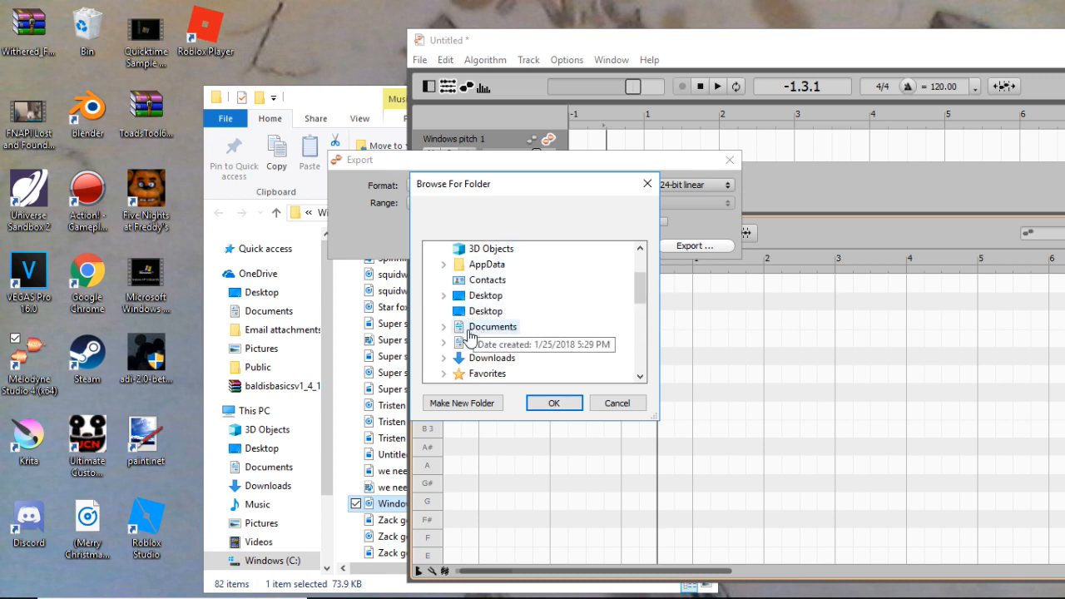
left_click(445, 327)
scroll(482, 312, "down", 5)
scroll(498, 319, "down", 2)
scroll(499, 317, "up", 10)
left_click(487, 249)
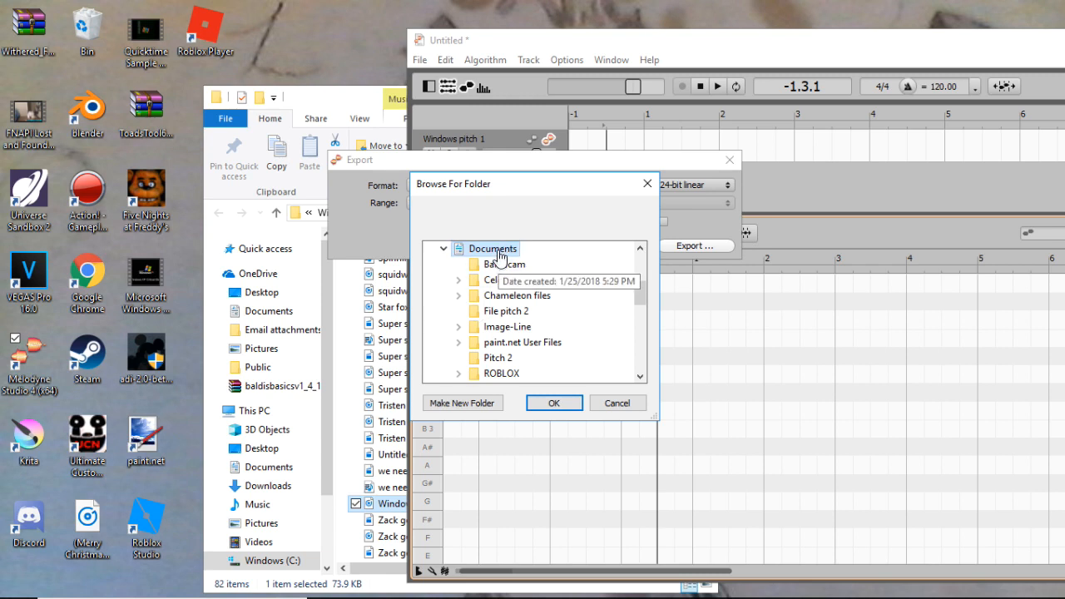
left_click(554, 405)
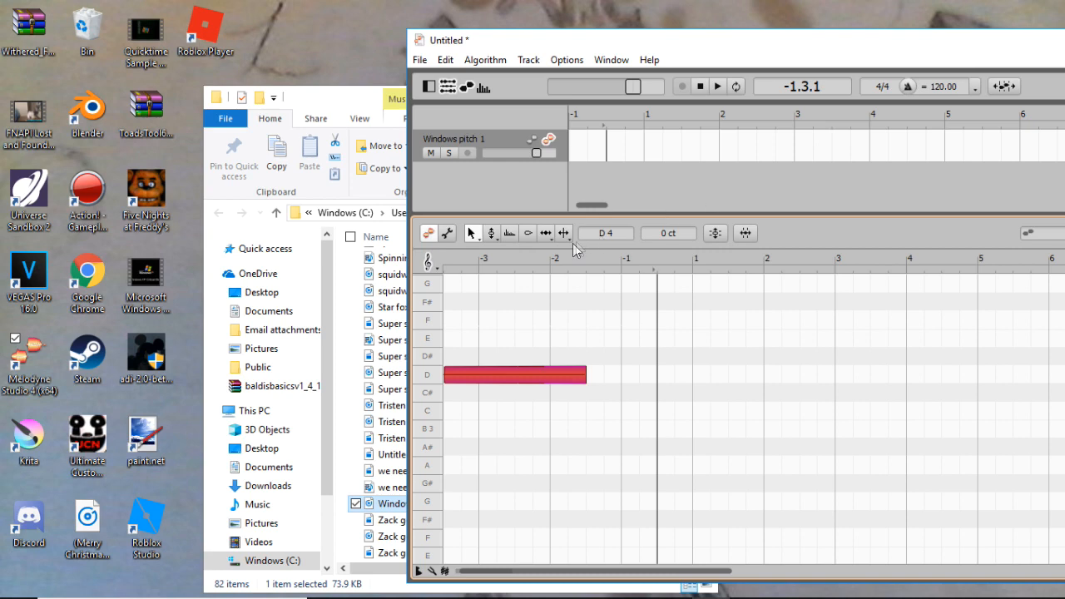
Close the file folder window and the Melodyne project, discarding the project's changes.
left_click_drag(665, 52, 391, 178)
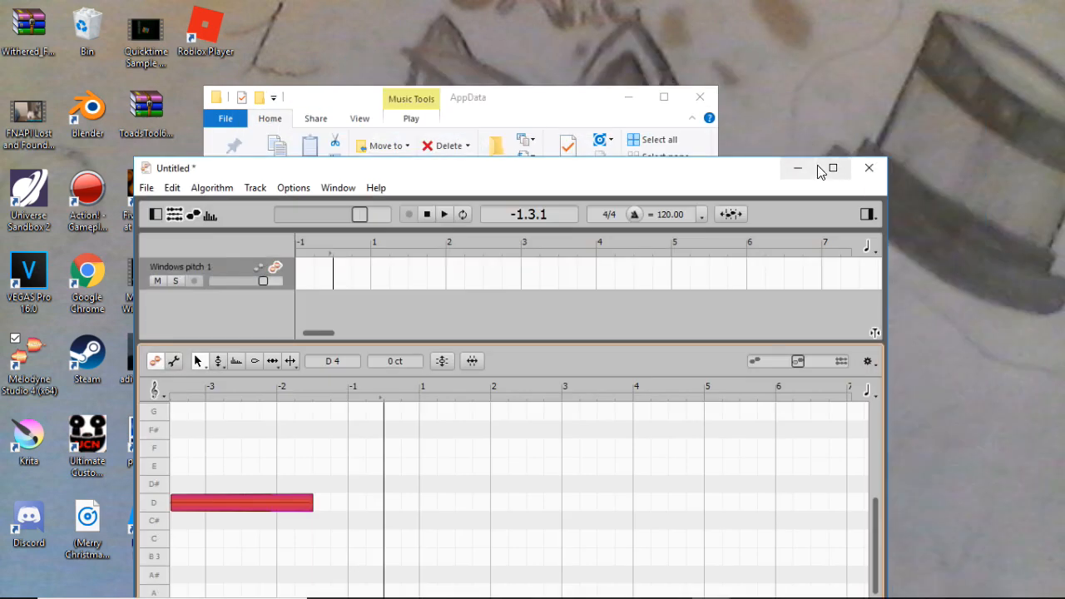
left_click(870, 168)
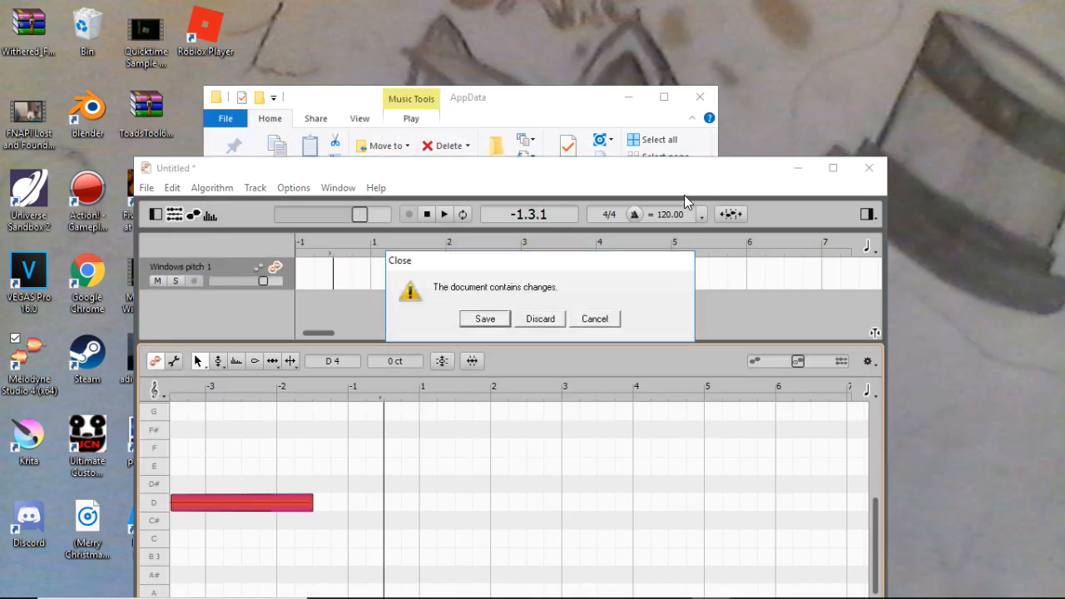
left_click(503, 323)
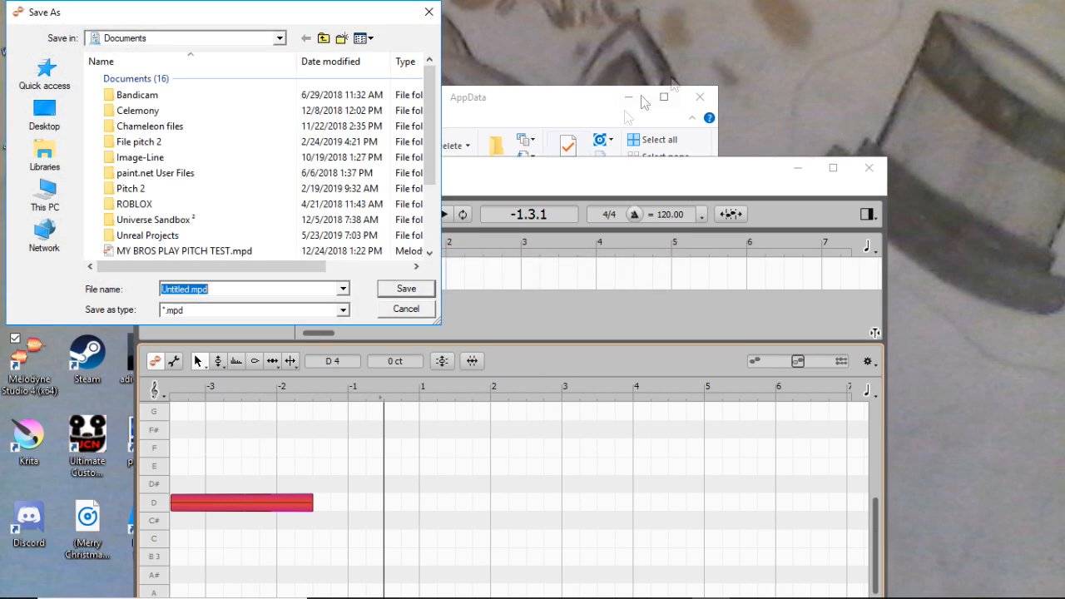
left_click(699, 97)
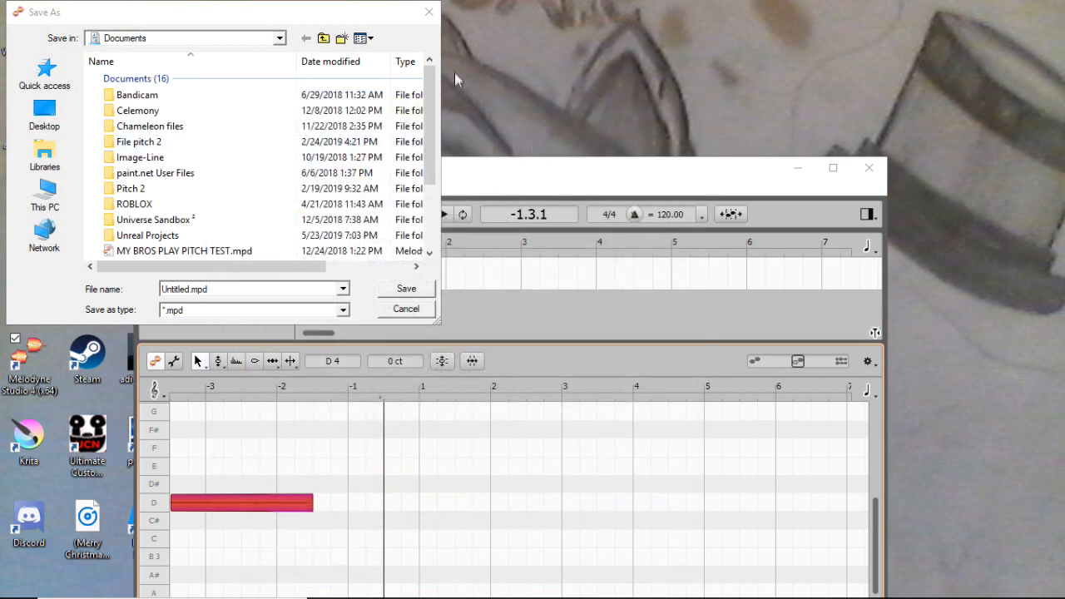
left_click(428, 12)
left_click(866, 168)
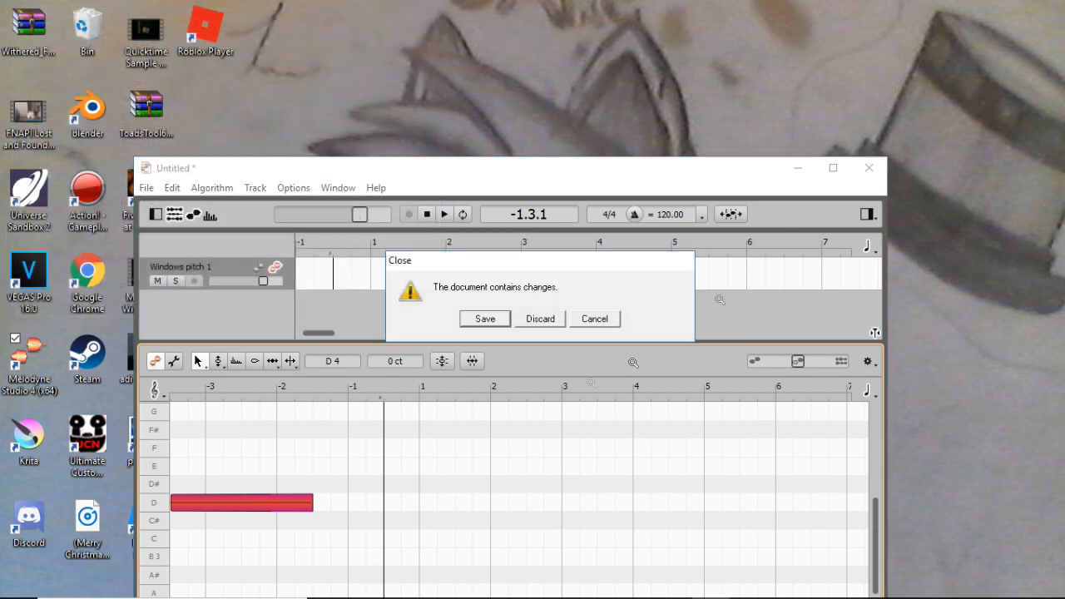
left_click(549, 323)
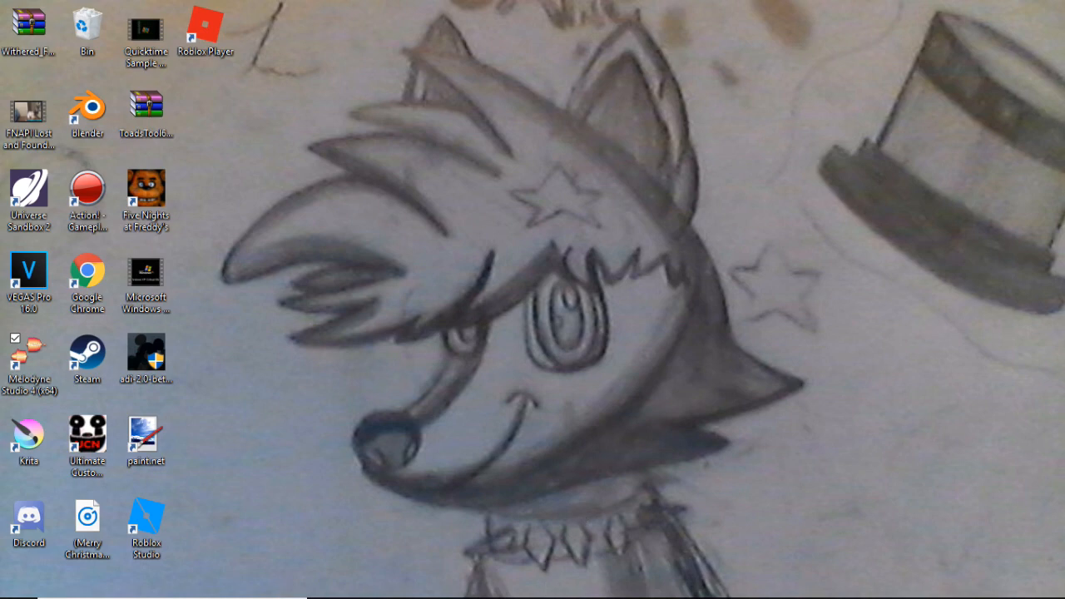
Switch to VEGAS Pro and move the Microsoft Windows XP Sounds video event earlier, so it ends just before 23.2.000.
left_click(672, 581)
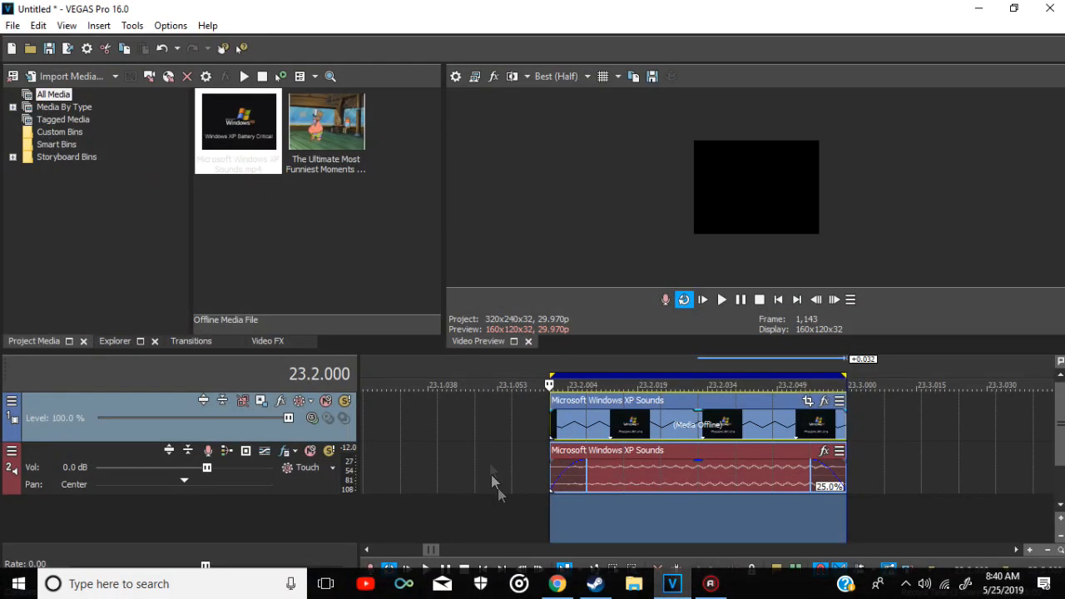
scroll(629, 427, "down", 5)
left_click(713, 423)
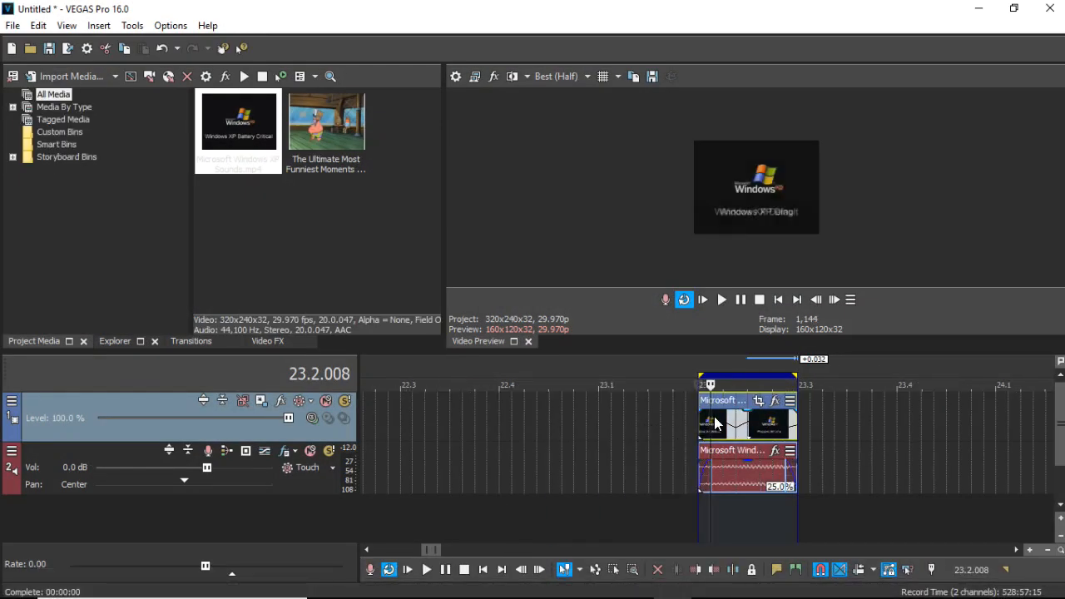
scroll(713, 423, "up", 5)
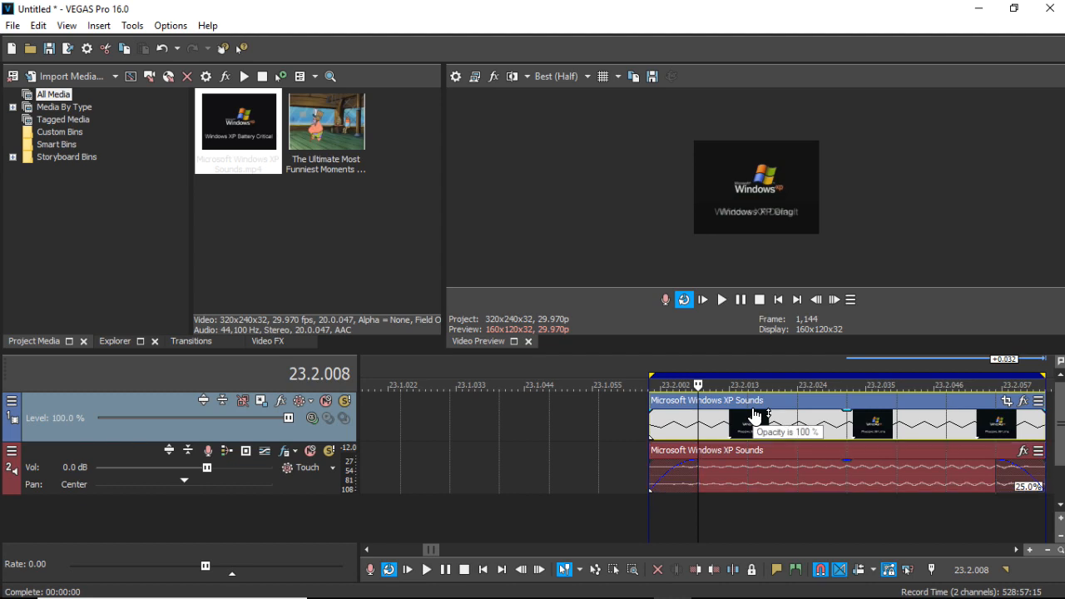
left_click(748, 466)
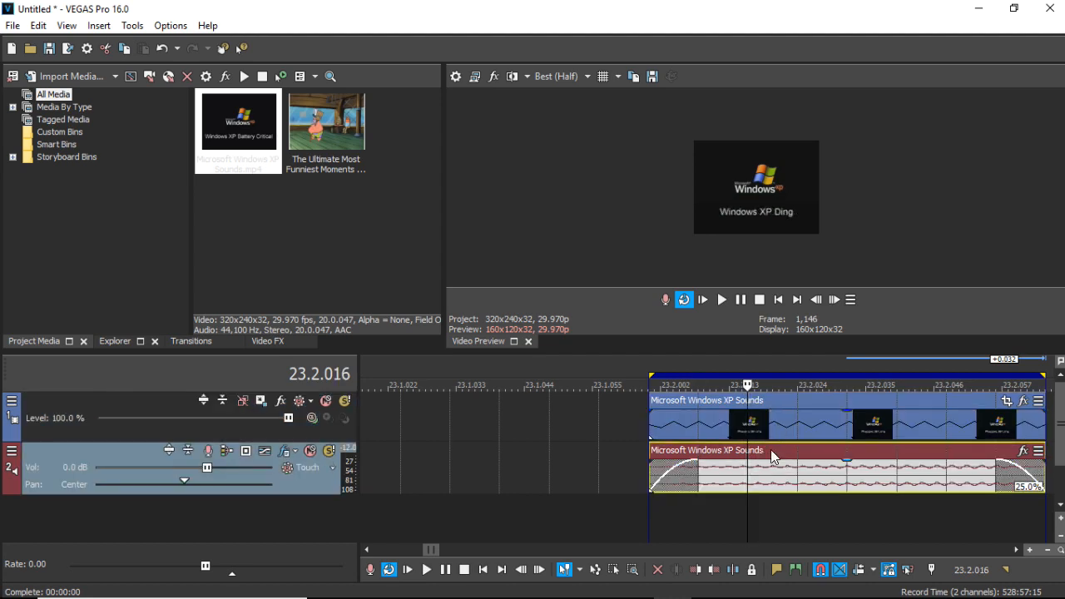
left_click(787, 413)
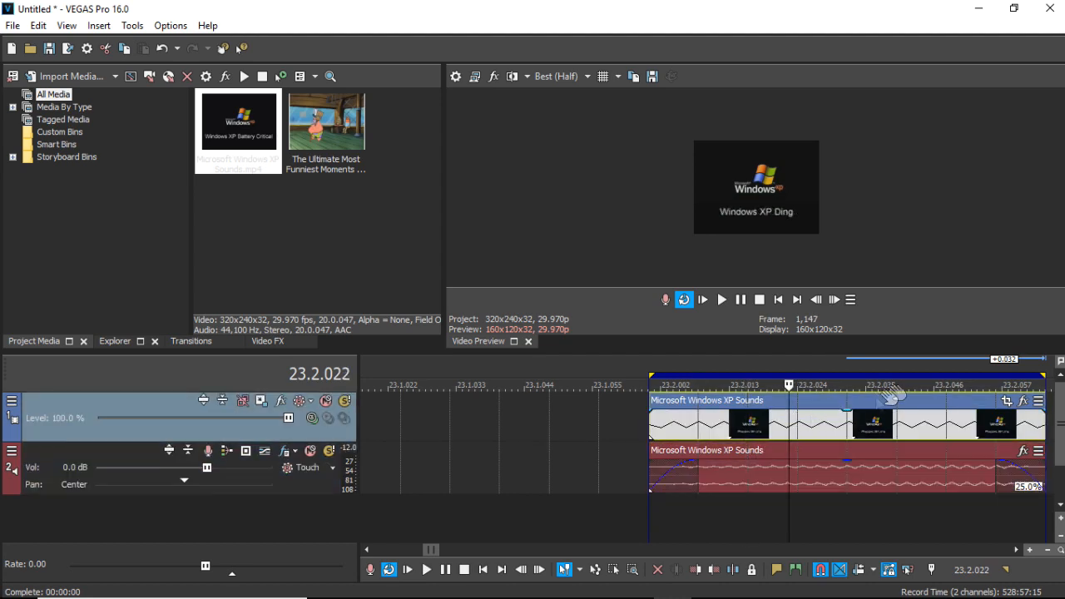
left_click_drag(859, 428, 562, 408)
Delete the original Microsoft Windows XP Sounds audio event and place the cursor at 23.2.000.
left_click(732, 474)
right_click(732, 475)
left_click(833, 258)
left_click(646, 462)
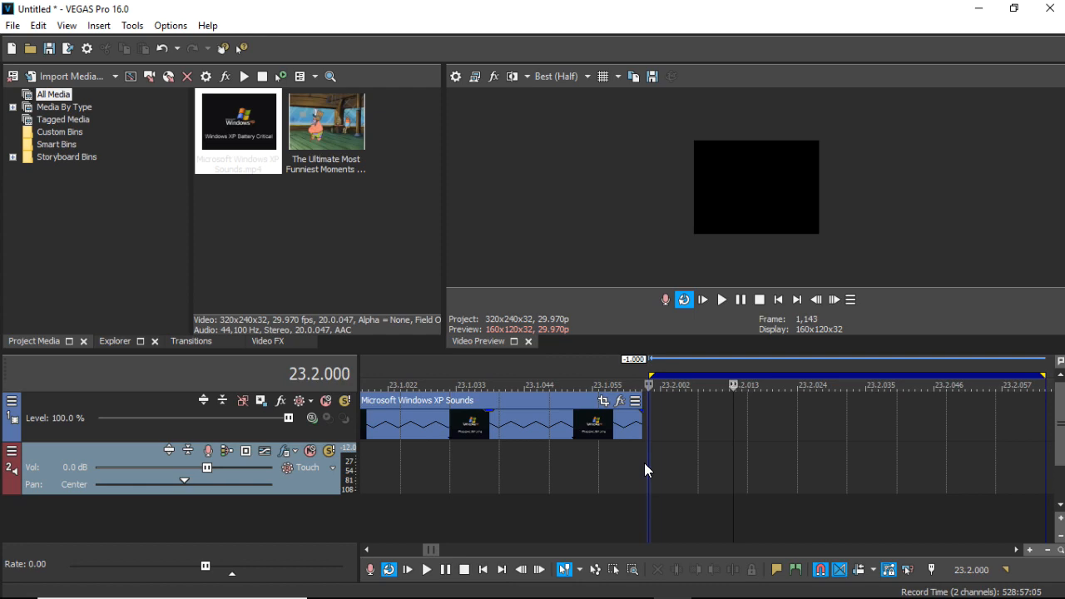
Open the Windows pitch 1 WAV file from the Documents folder, placing it on the audio track at 23.2.000.
left_click(11, 26)
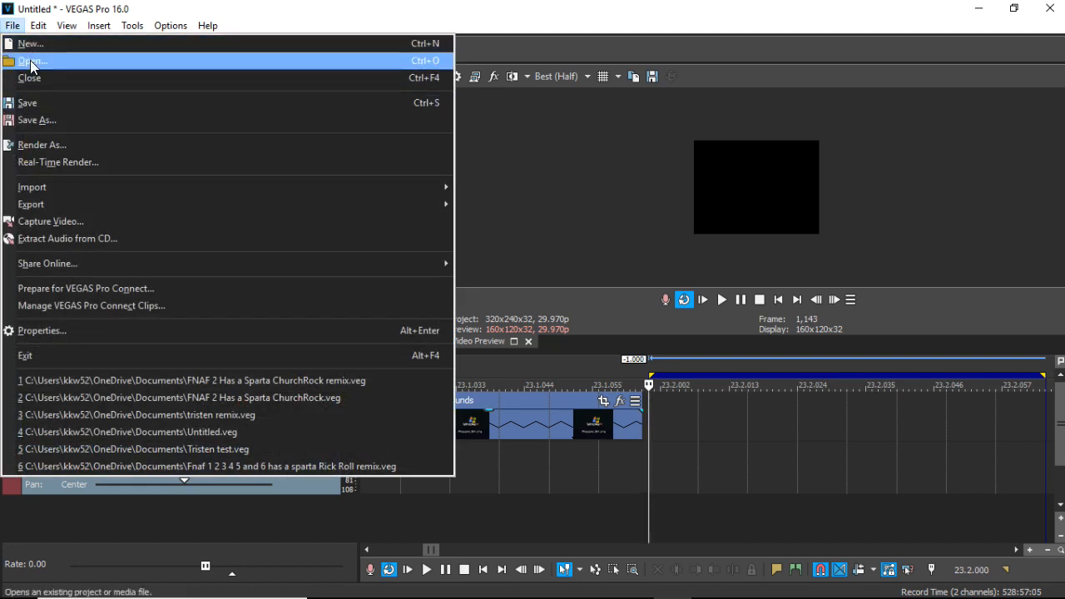
left_click(30, 62)
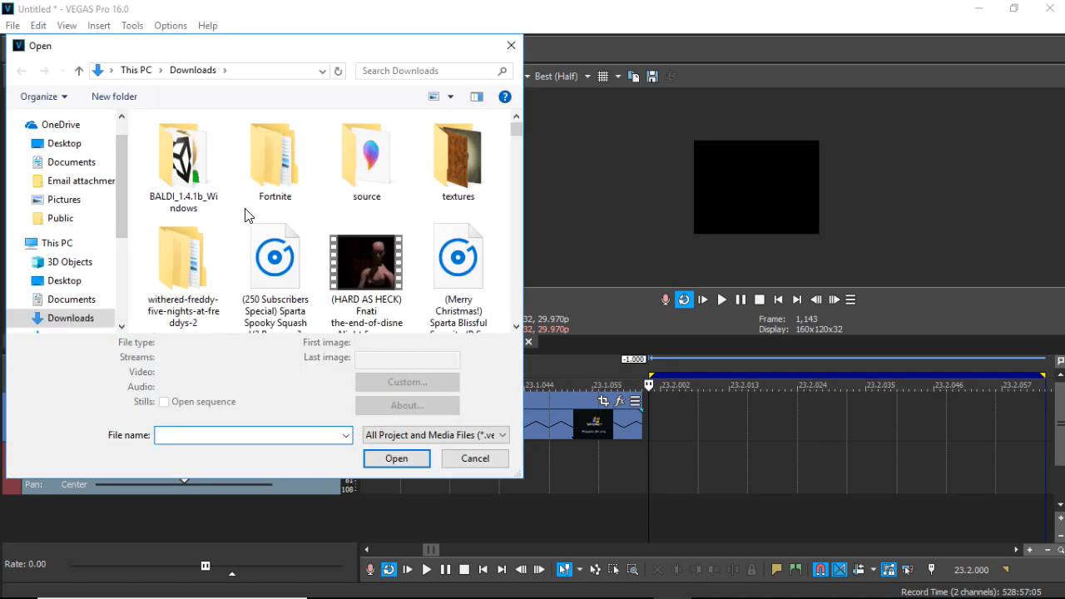
scroll(242, 223, "down", 5)
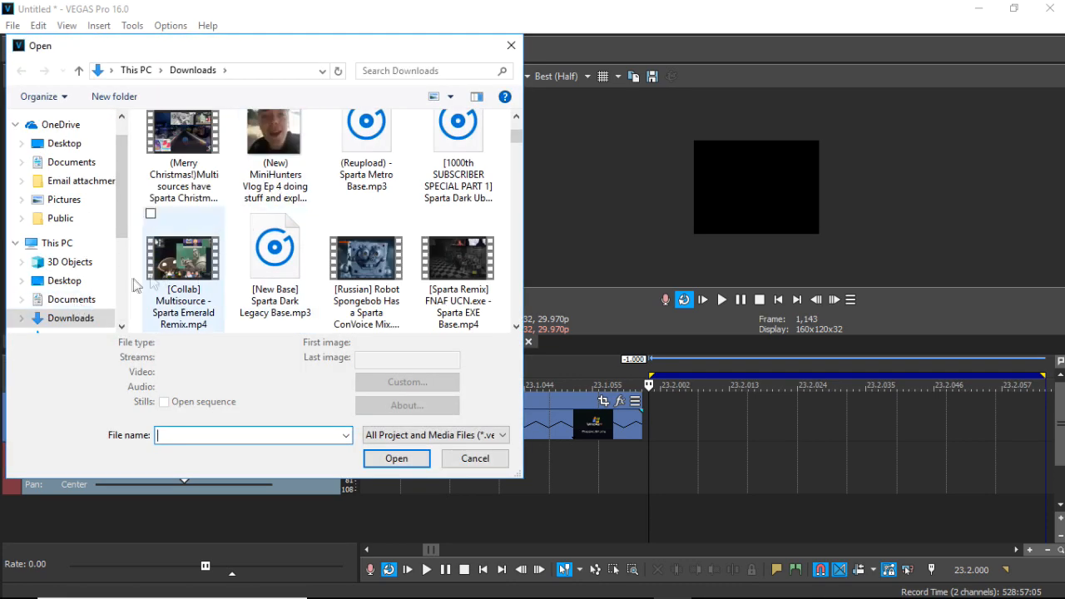
left_click(83, 300)
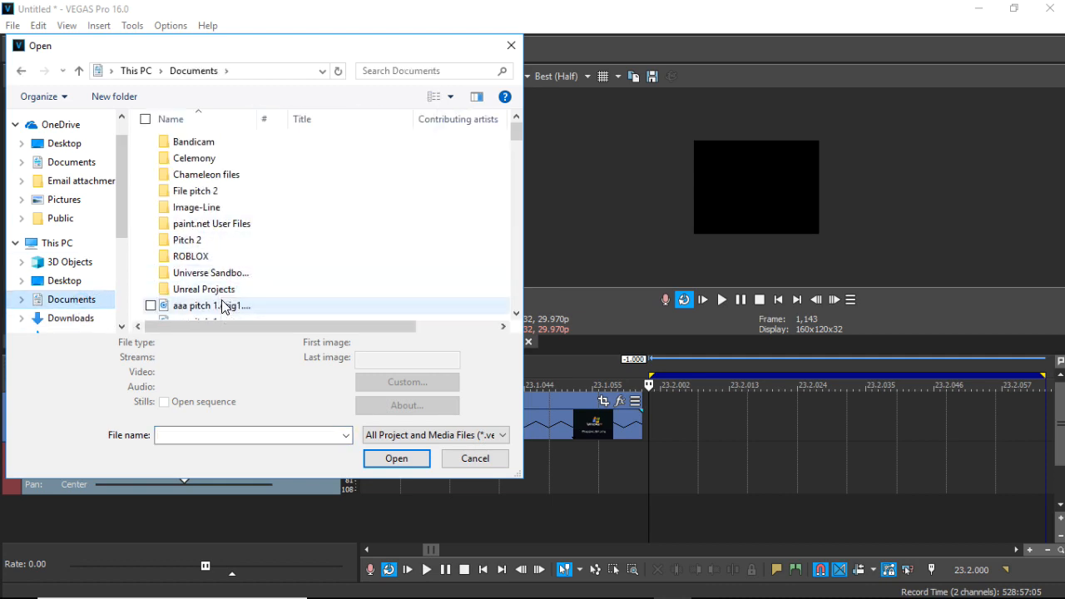
scroll(222, 306, "down", 7)
scroll(223, 310, "down", 7)
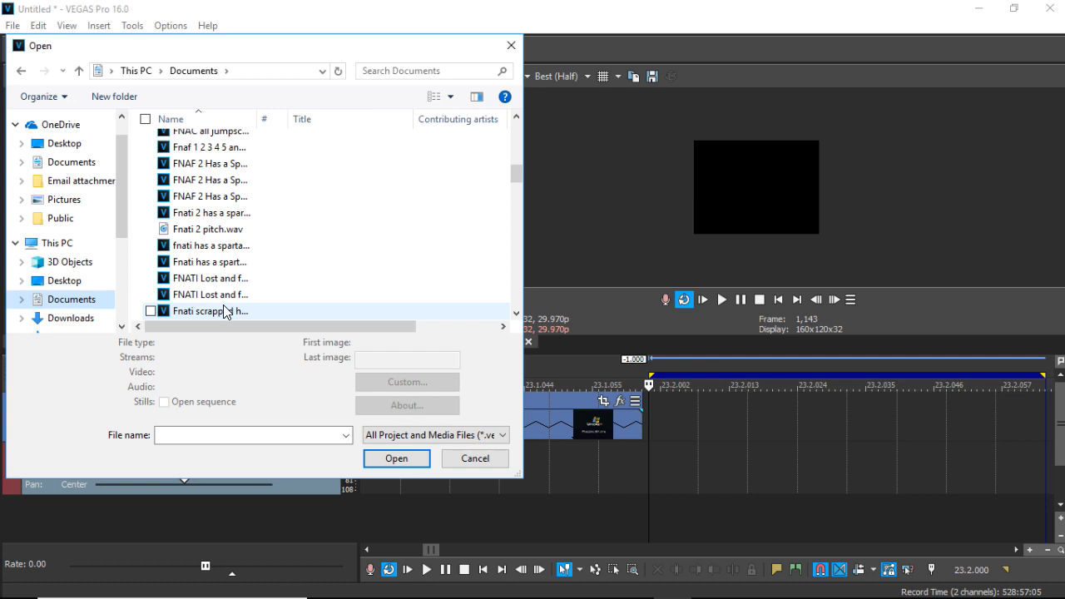
scroll(225, 307, "down", 10)
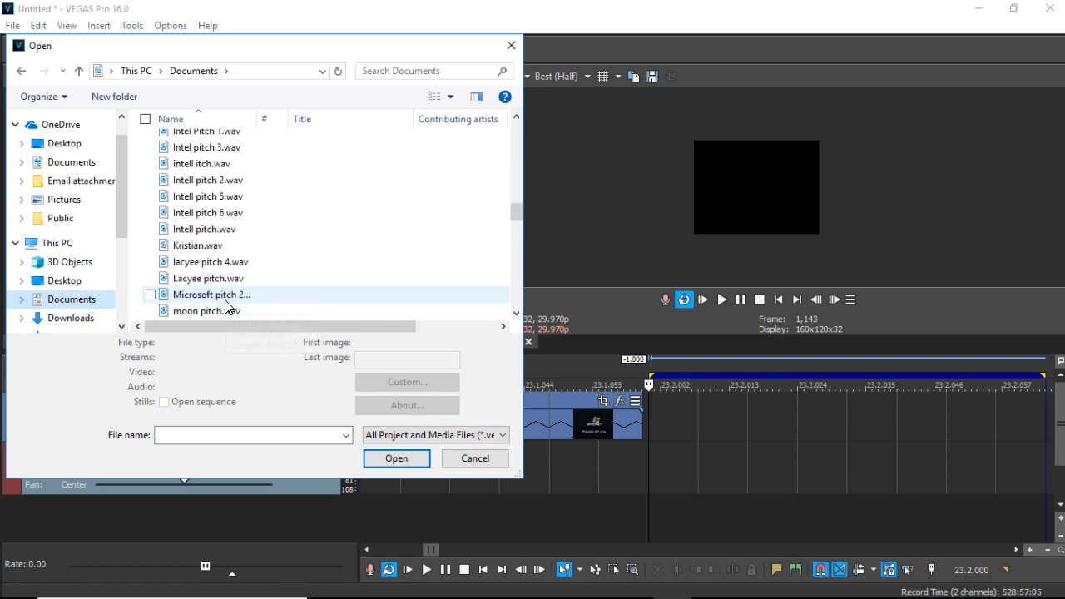
scroll(224, 308, "down", 3)
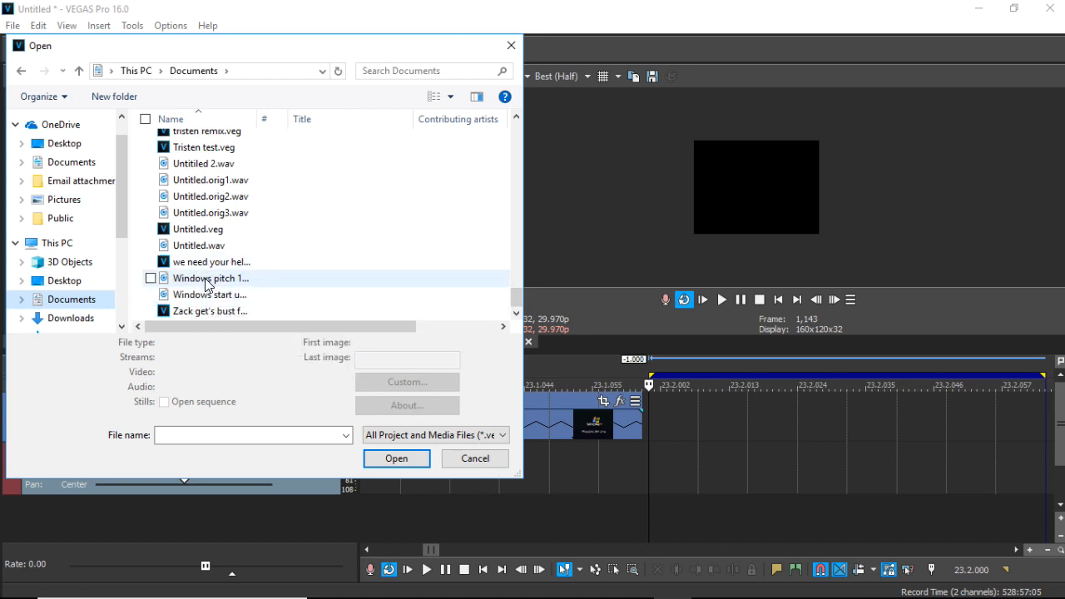
double_click(208, 279)
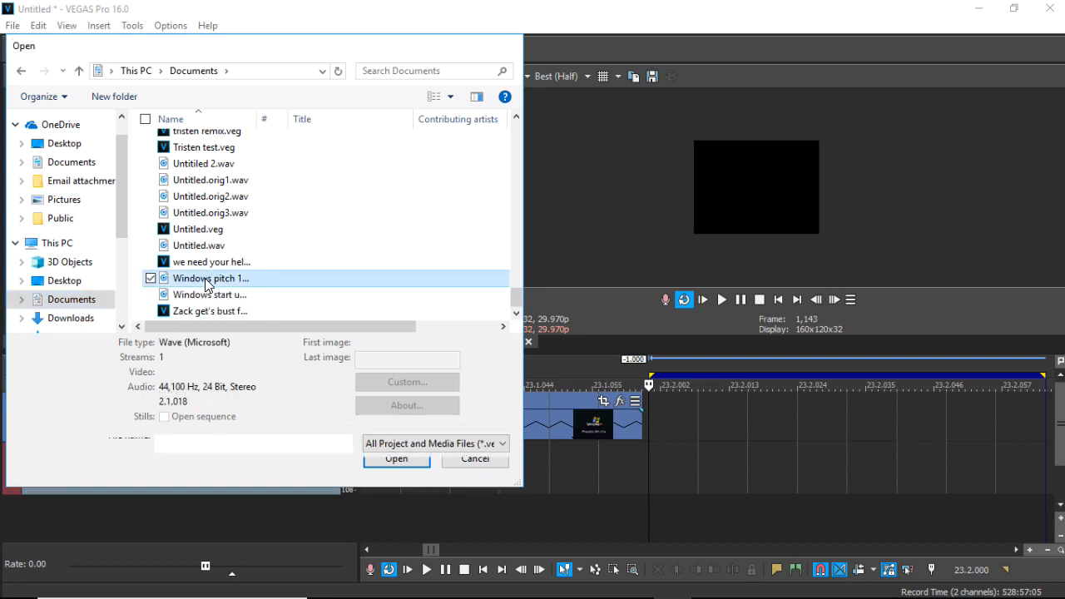
Play the Windows pitch 1 audio event from its start at 23.2.000, and stop playback.
left_click(655, 484)
left_click(645, 482)
left_click(426, 569)
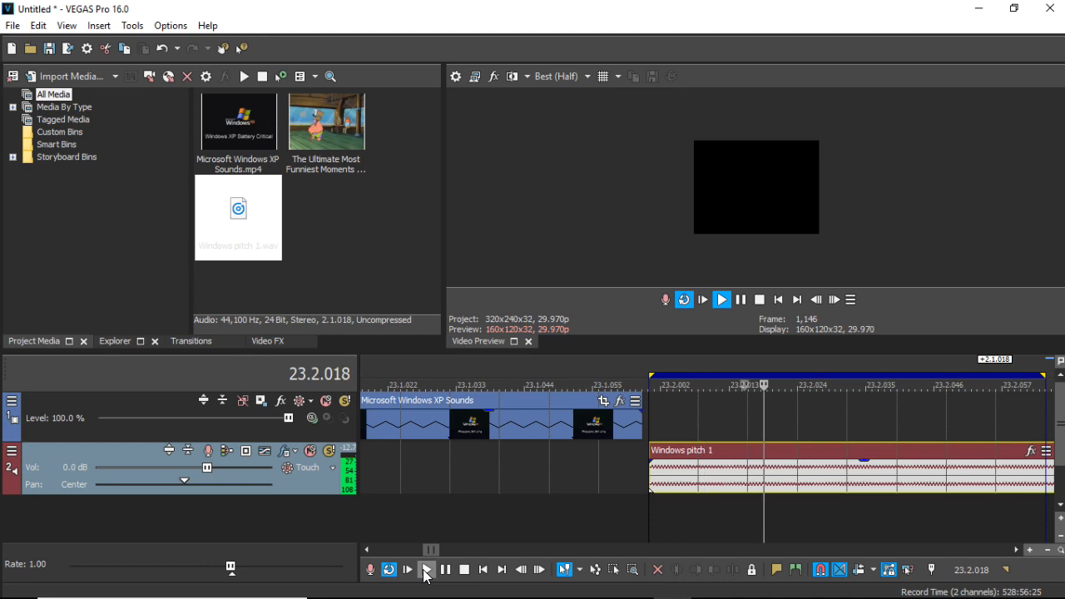
key("space")
scroll(782, 395, "down", 1)
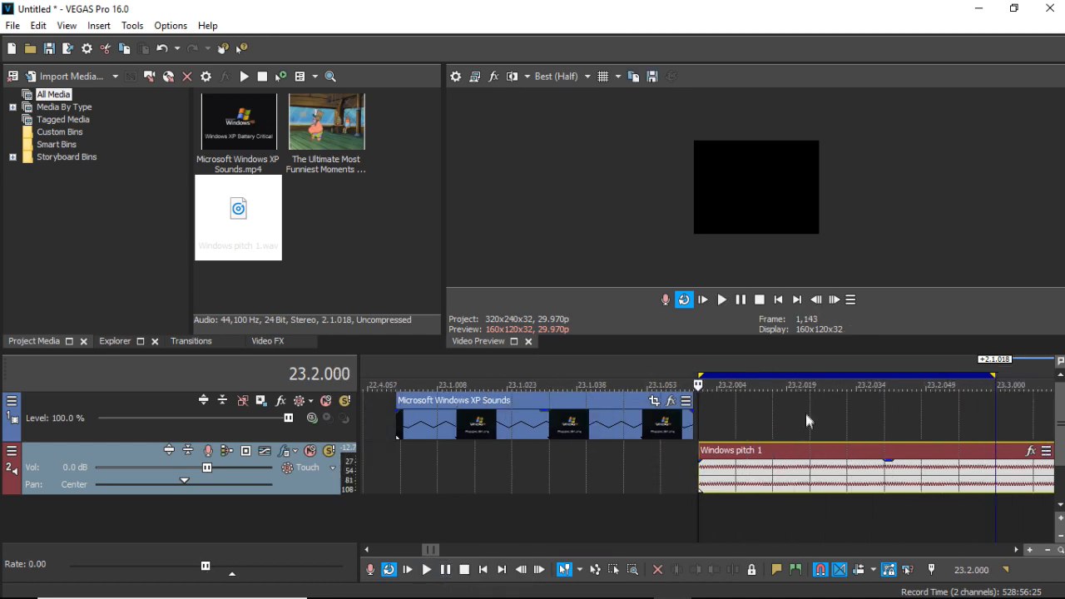
Split the Windows pitch 1 audio event at the loop region's end, 23.3.000, and remove the part after the split.
left_click(854, 475)
scroll(866, 467, "down", 4)
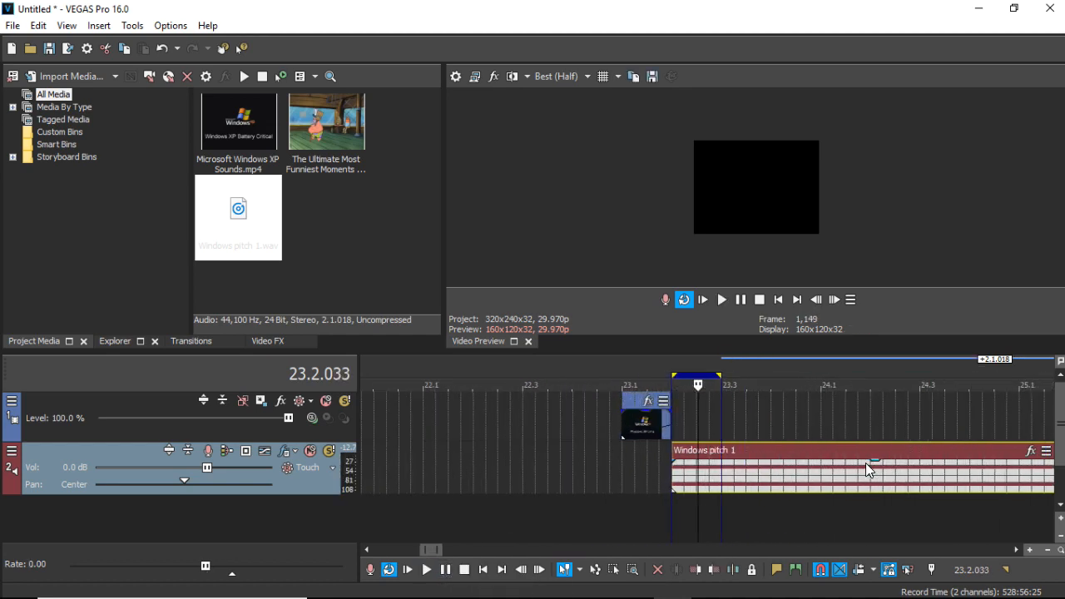
scroll(727, 481, "up", 5)
left_click(837, 476)
key("s")
right_click(864, 474)
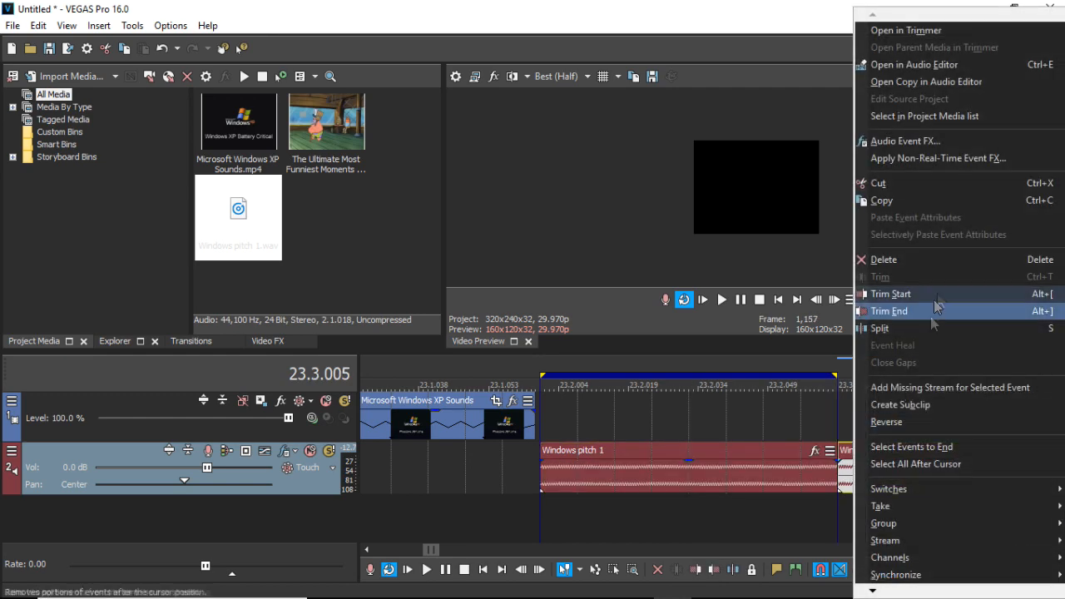
left_click(884, 190)
Open the event FX plug-in chooser for the shortened Windows pitch 1 event and add Flange/Wah-Wah to its chain.
left_click(763, 483)
left_click(699, 482)
left_click(690, 486)
left_click(605, 483)
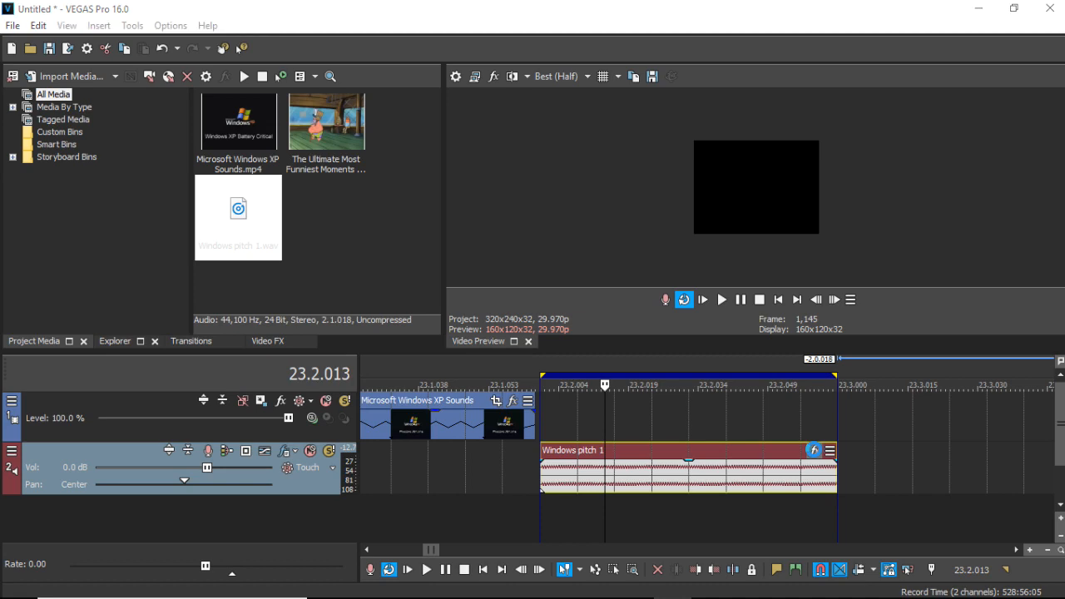
left_click(814, 450)
scroll(609, 321, "right", 1)
scroll(610, 321, "left", 1)
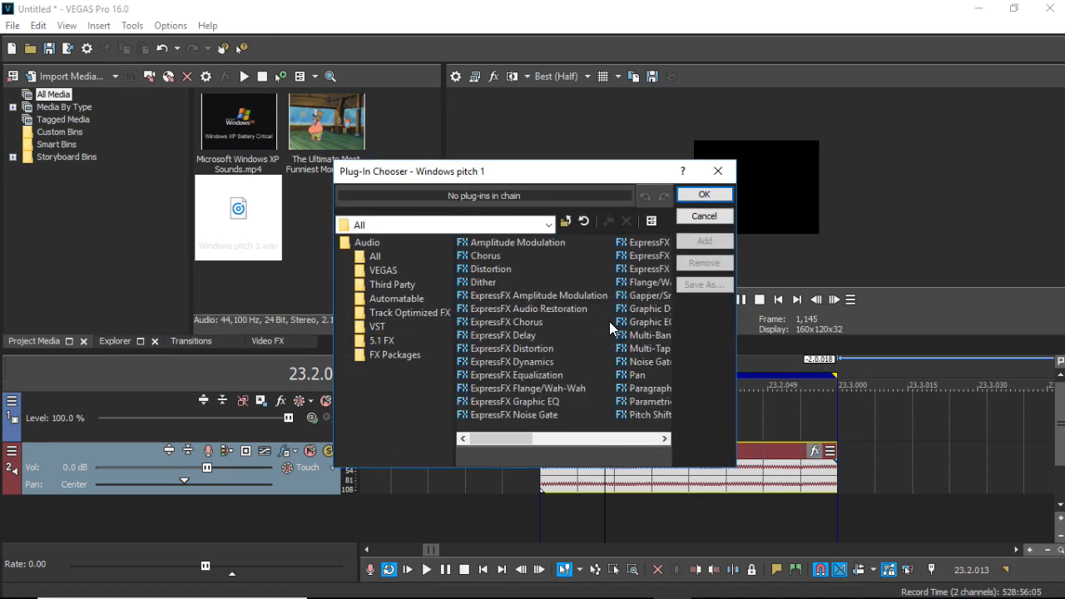
scroll(609, 321, "right", 1)
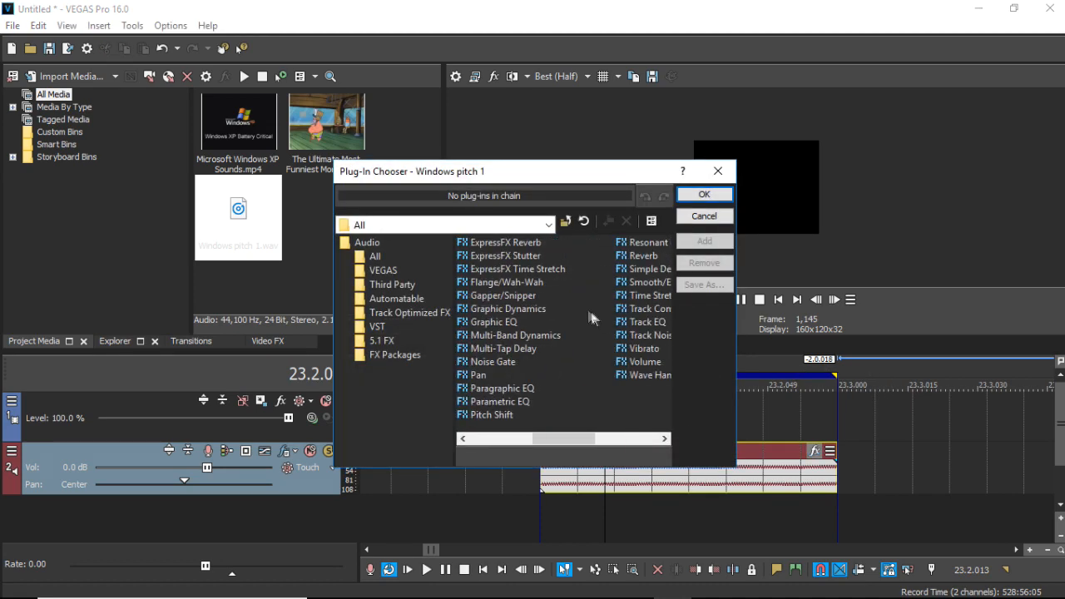
left_click(524, 282)
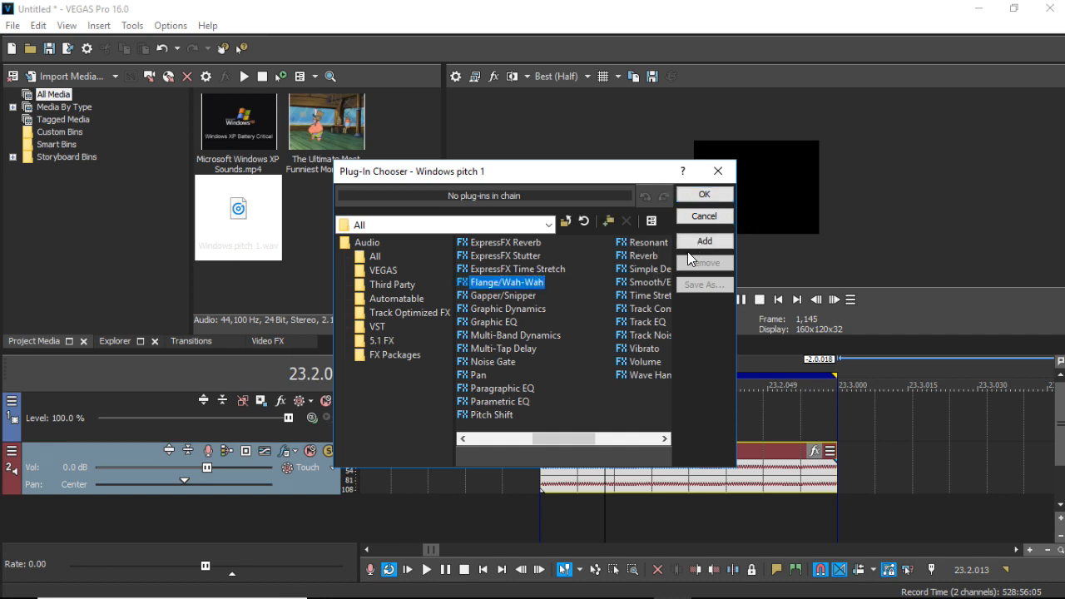
left_click(697, 241)
Add two Reverb plug-ins after Flange/Wah-Wah in the event's effect chain and accept the chain.
scroll(630, 310, "right", 1)
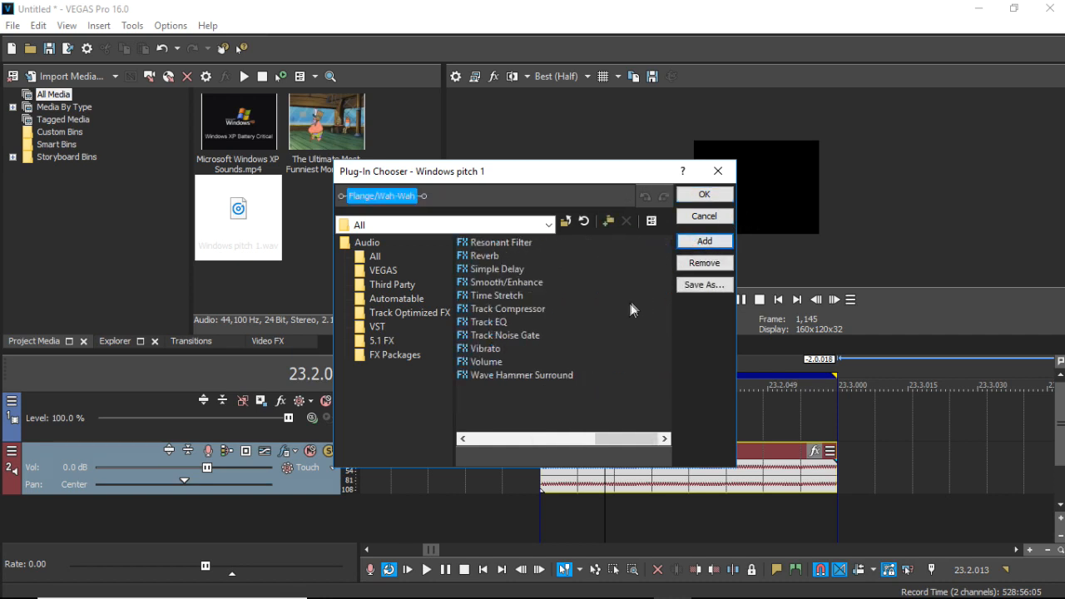
left_click(491, 258)
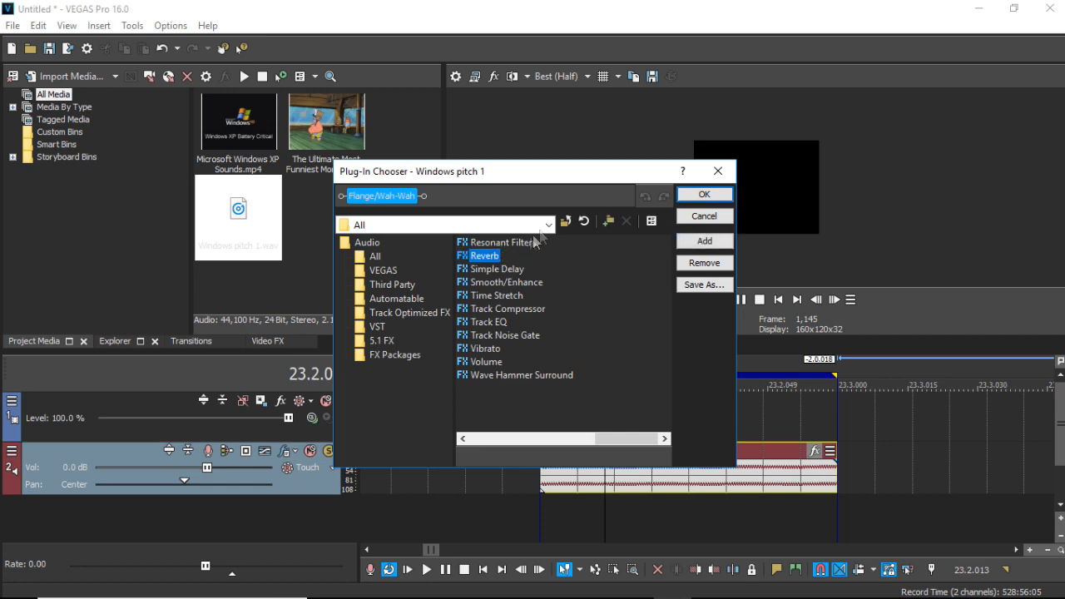
double_click(704, 241)
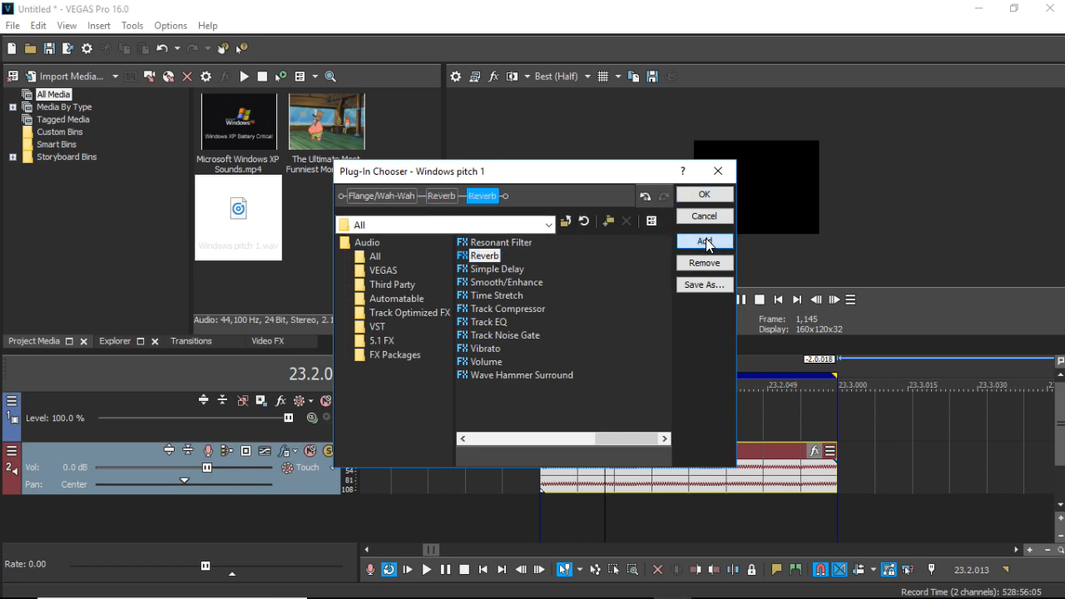
left_click(703, 194)
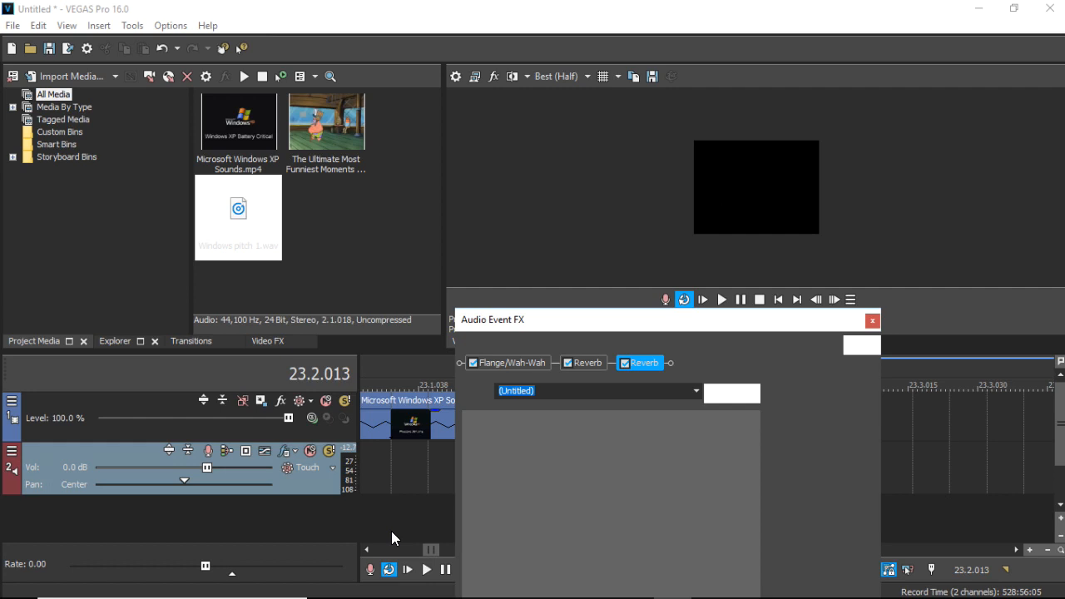
Apply the Long hall preset to both Reverb effects on the Windows pitch 1 event.
left_click(611, 300)
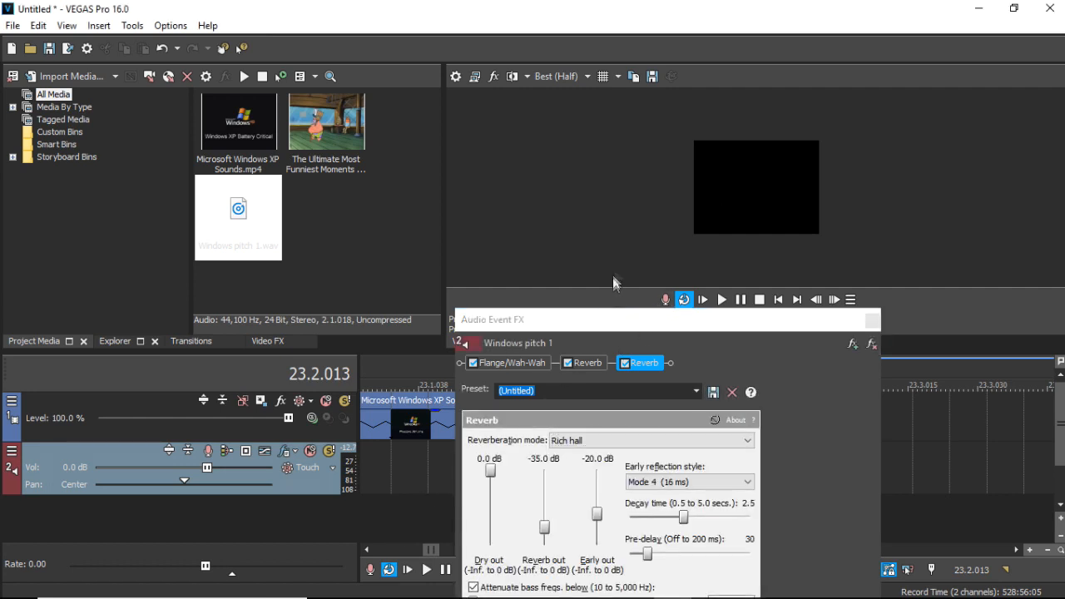
left_click(697, 391)
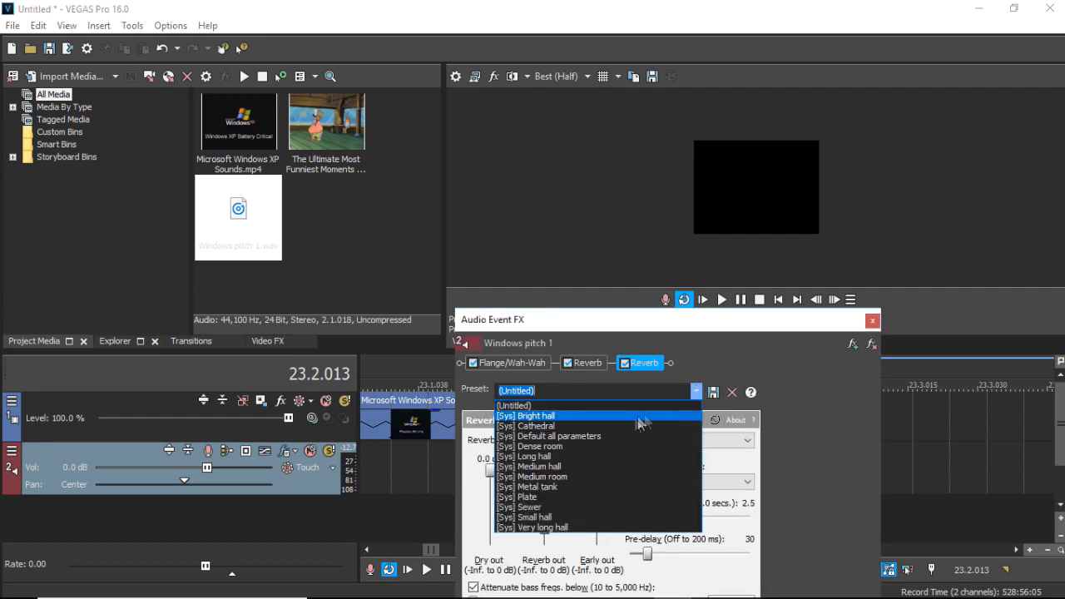
left_click(545, 457)
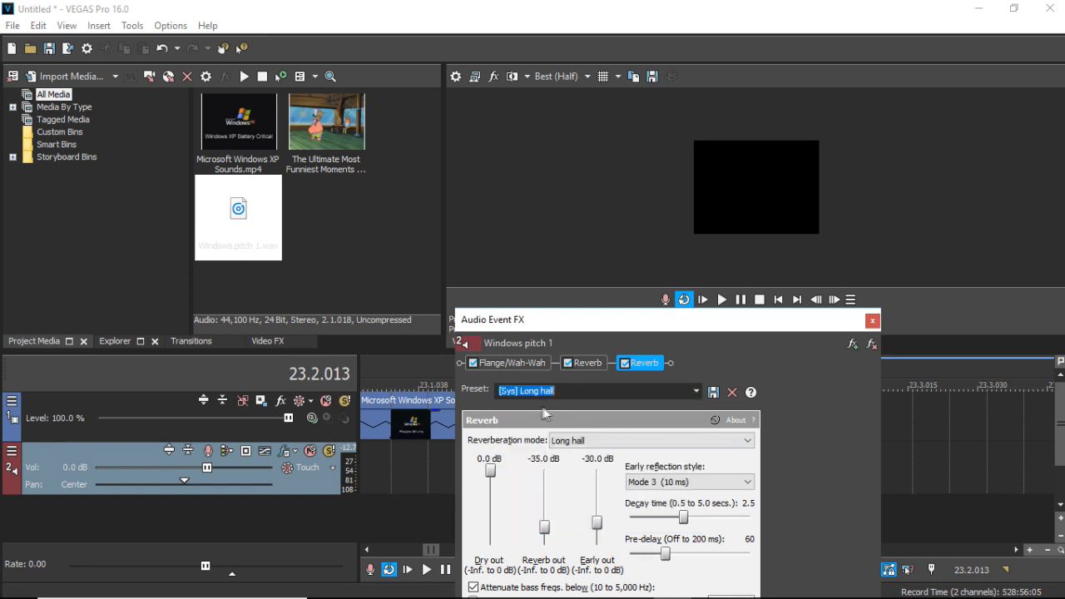
left_click(596, 361)
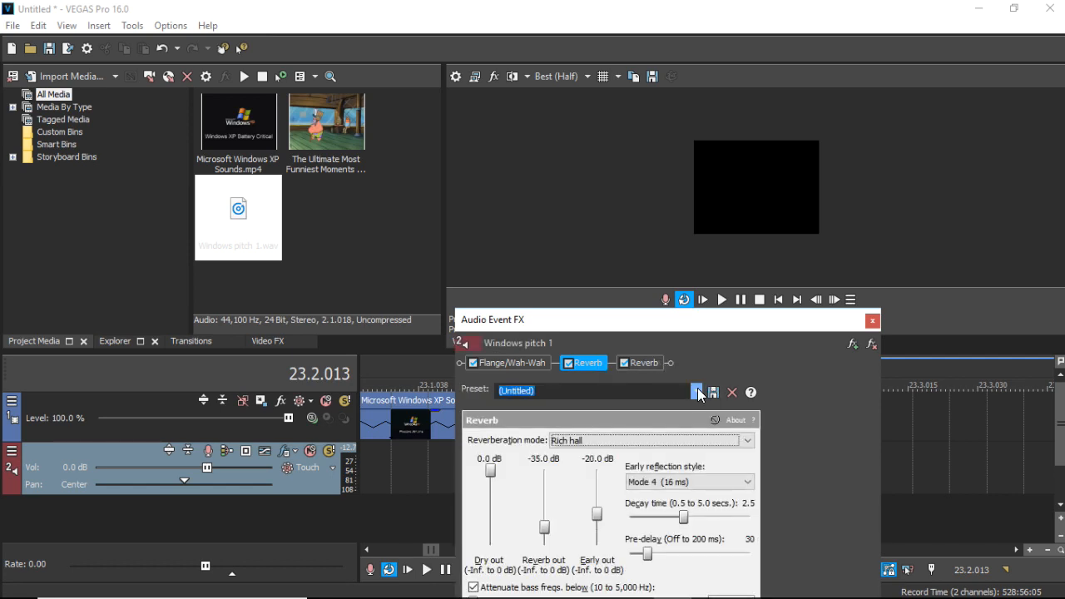
left_click(698, 392)
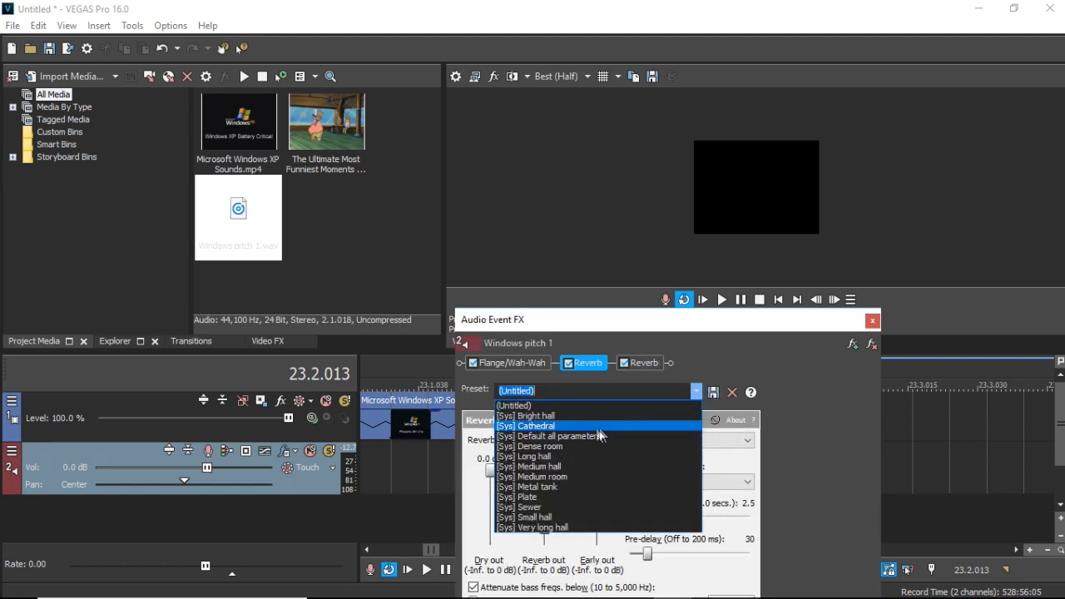
left_click(558, 457)
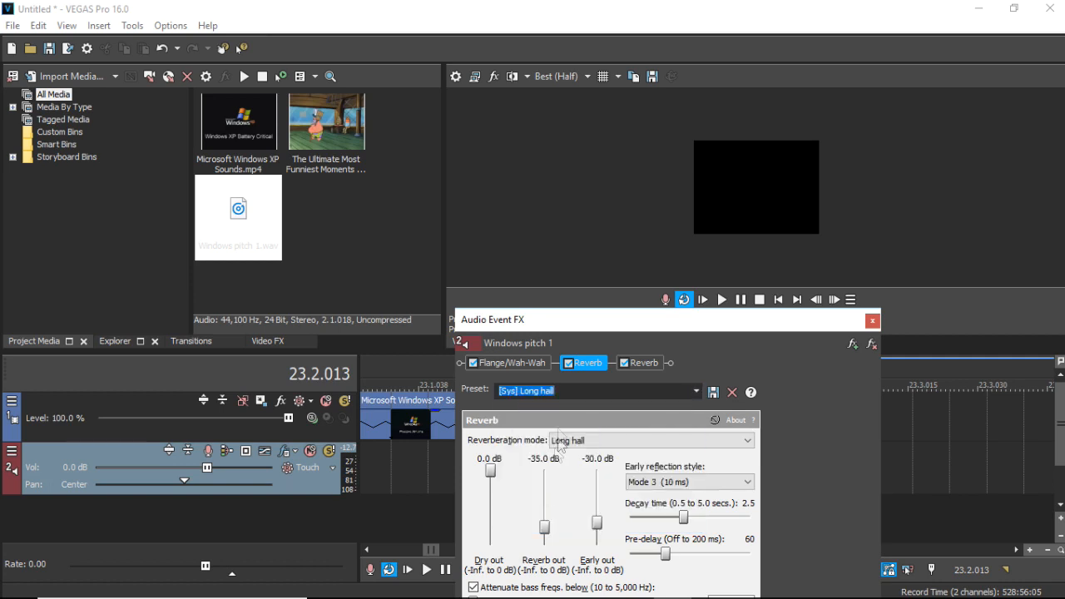
Apply the Phaser 1 preset to the Flange/Wah-Wah effect, check the Reverb effects and close the Audio Event FX window.
left_click(530, 363)
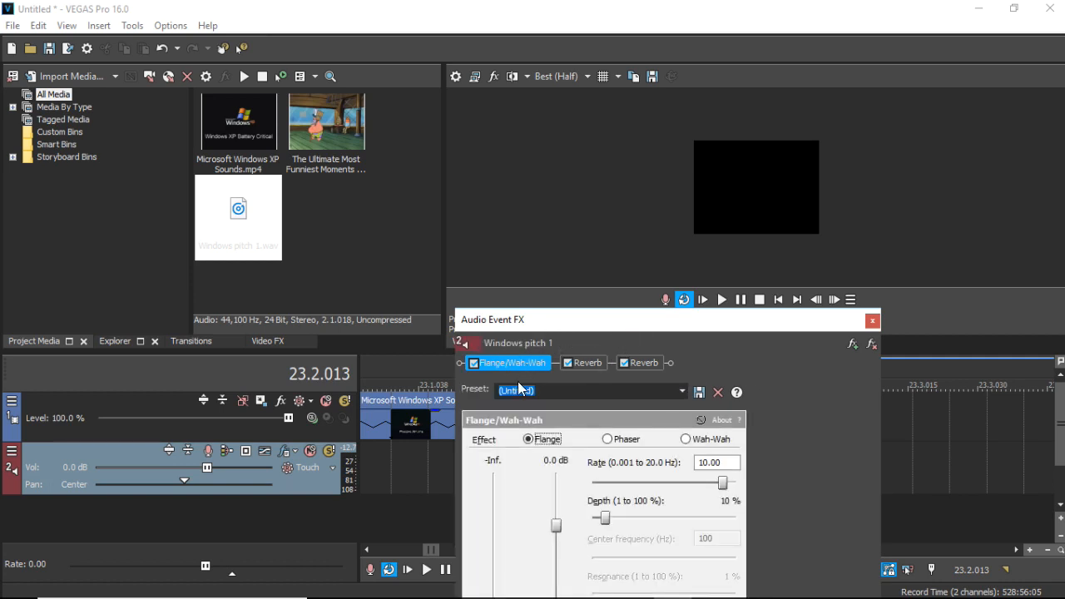
left_click(682, 390)
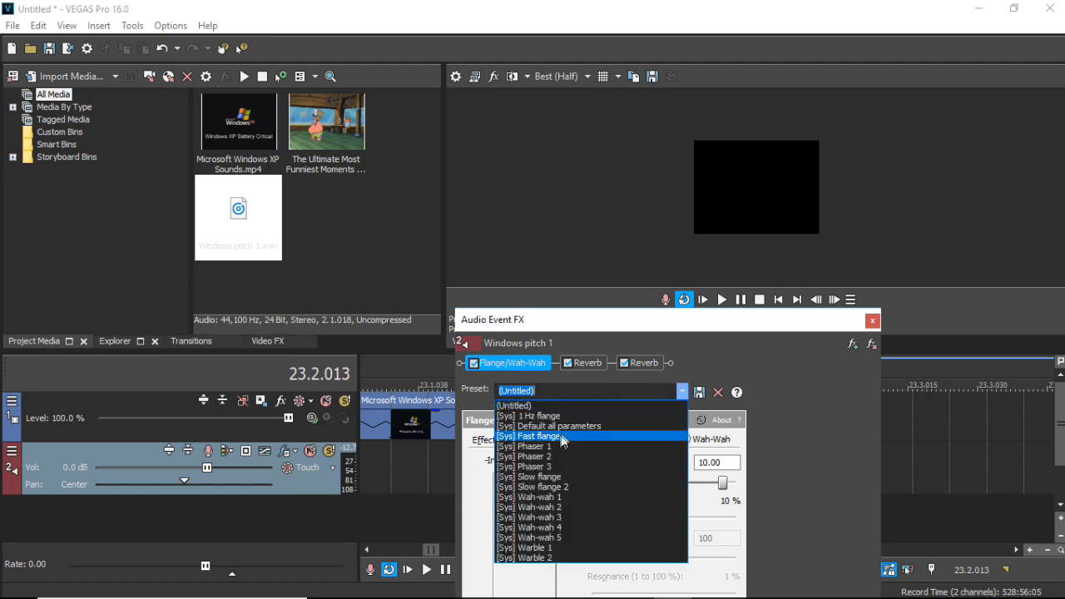
left_click(530, 446)
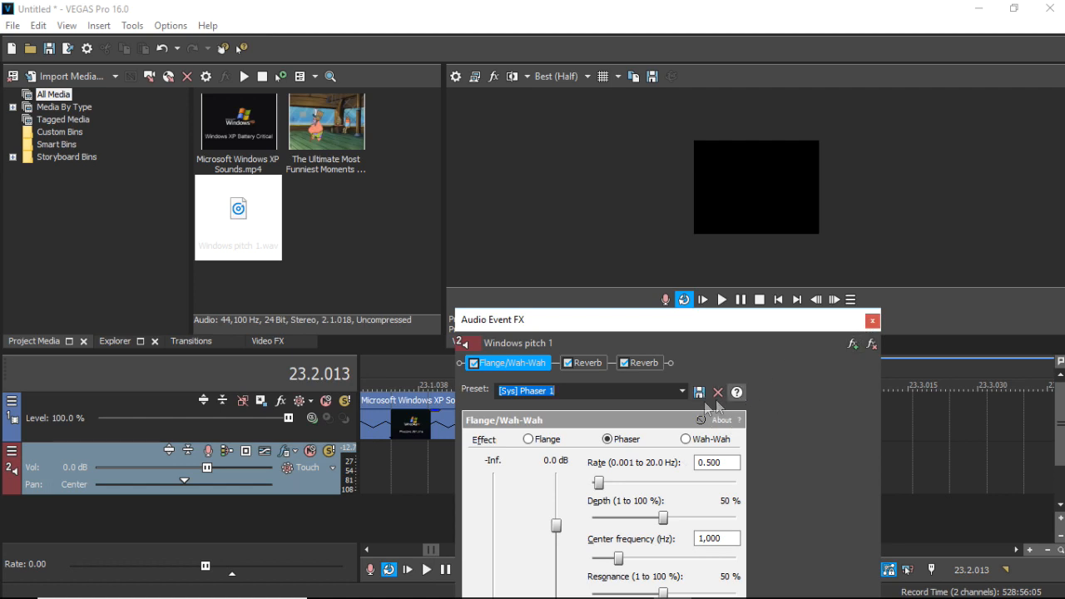
left_click(601, 363)
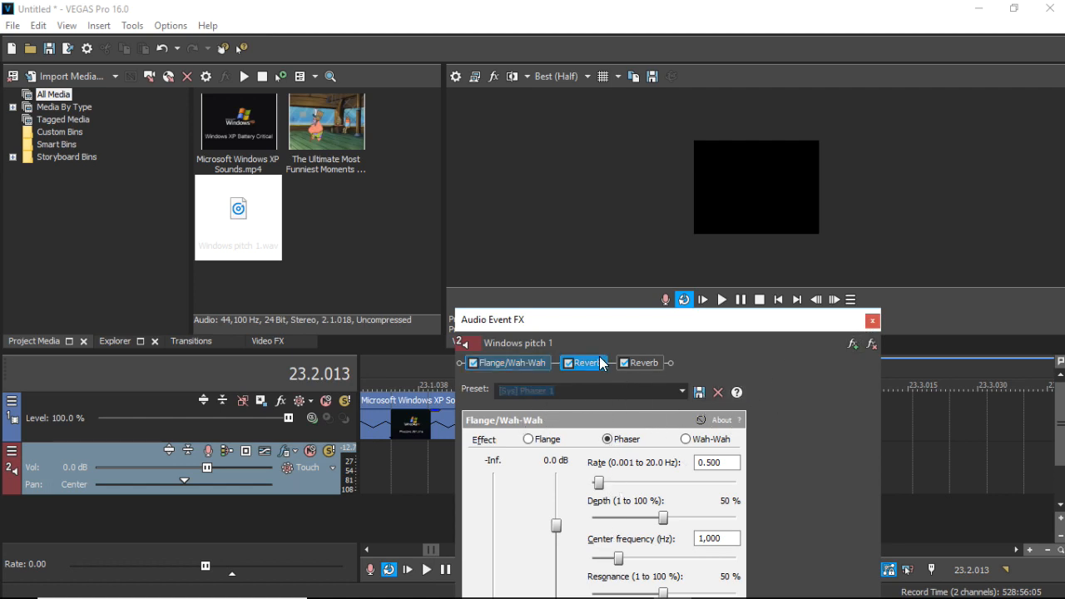
left_click(649, 365)
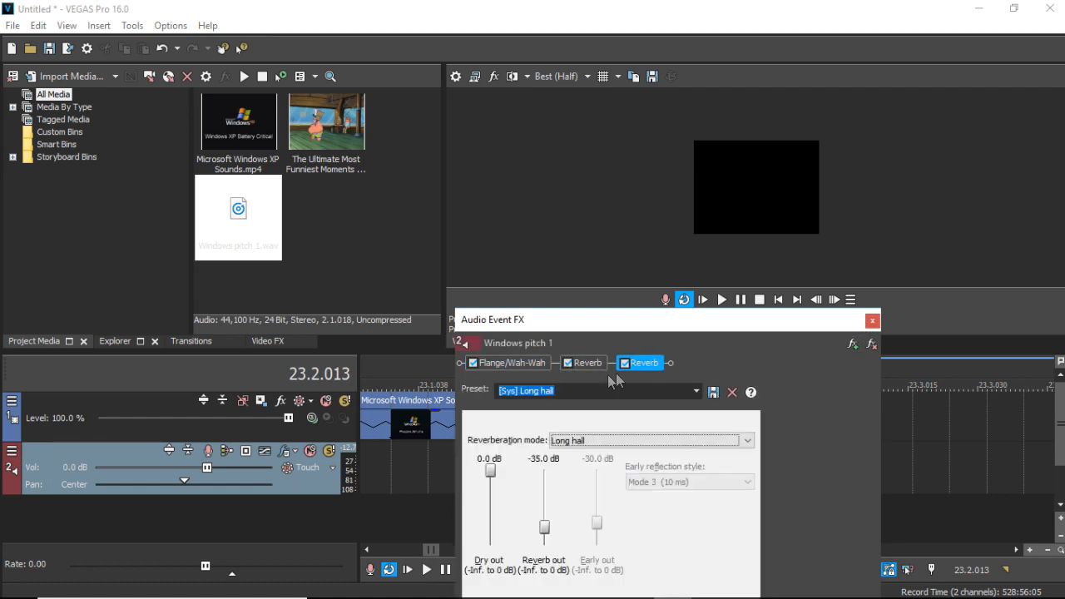
left_click(871, 320)
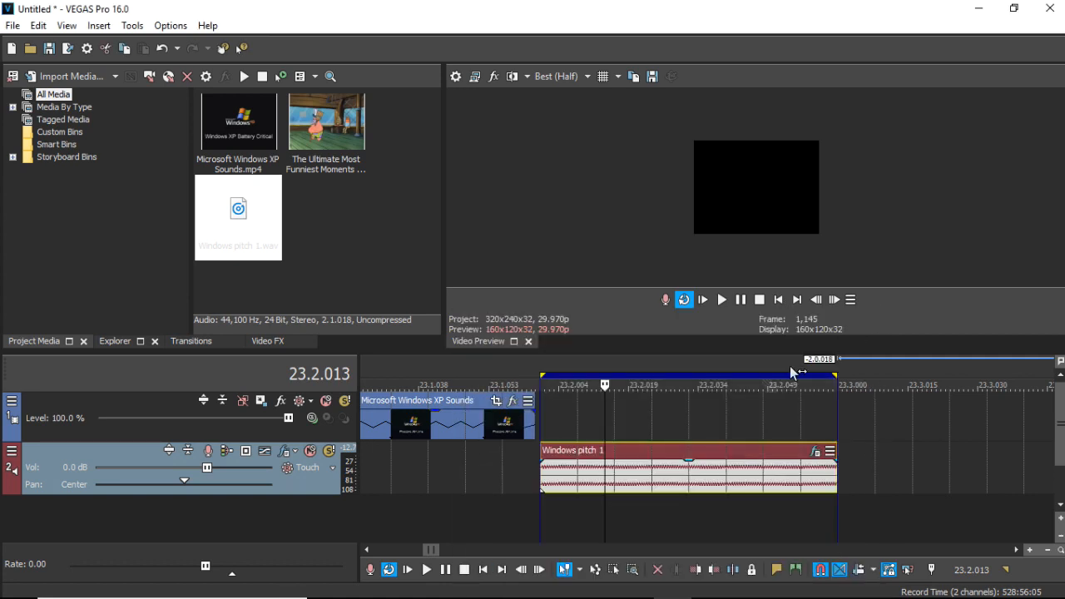
Play the processed Windows pitch 1 event from 23.2.000 to hear its effects, and stop playback.
left_click(541, 484)
left_click(427, 570)
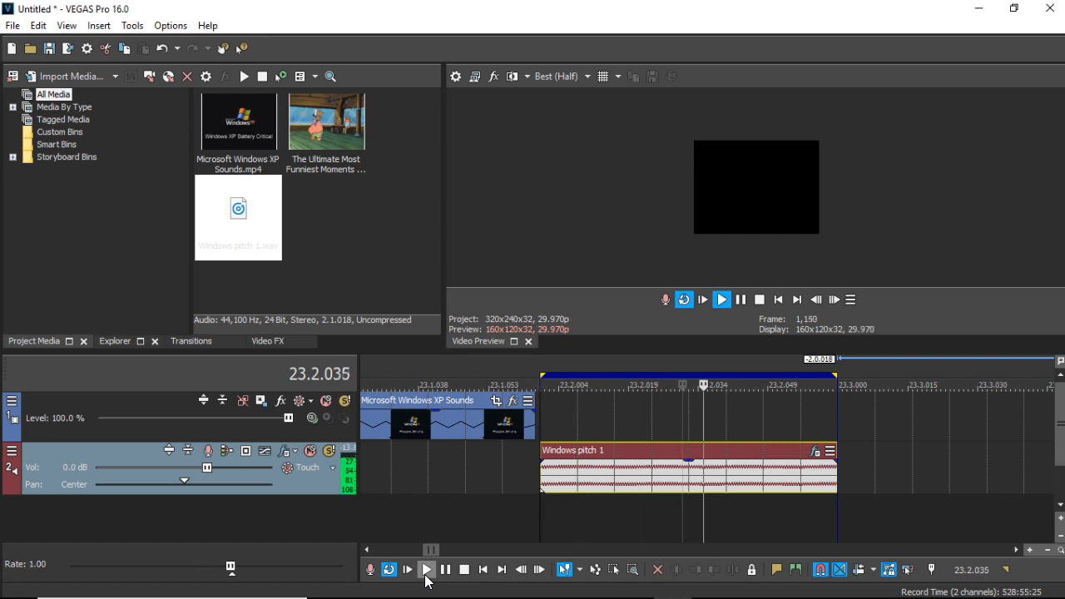
left_click(464, 570)
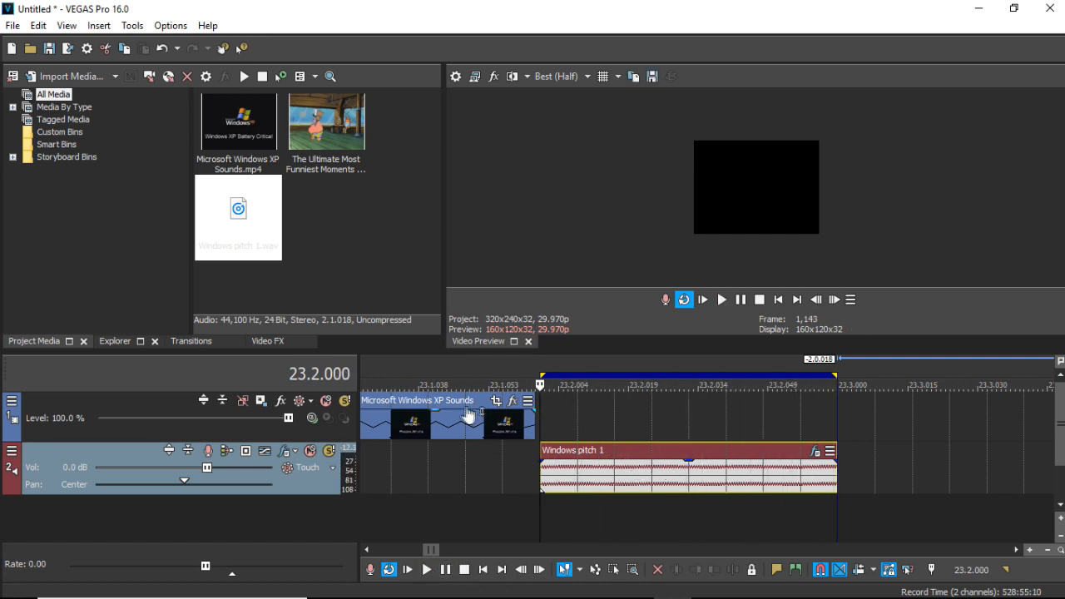
Align the Microsoft Windows XP Sounds video event with Windows pitch 1 at 23.2.000 and play both together.
left_click_drag(450, 430, 661, 363)
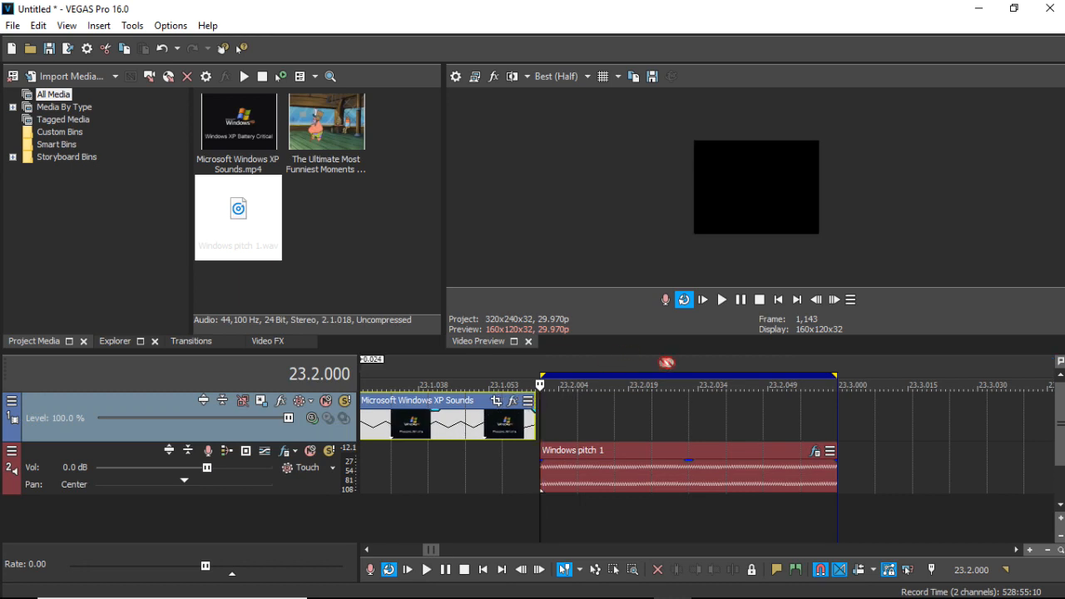
left_click_drag(705, 402, 751, 426)
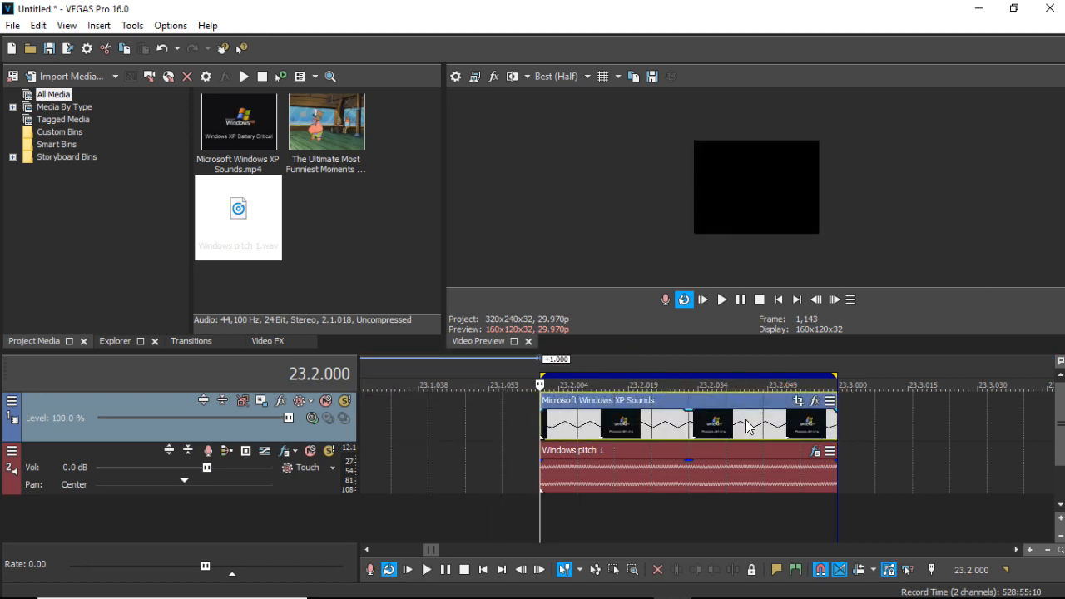
left_click(746, 438)
scroll(742, 439, "down", 2)
left_click(572, 428)
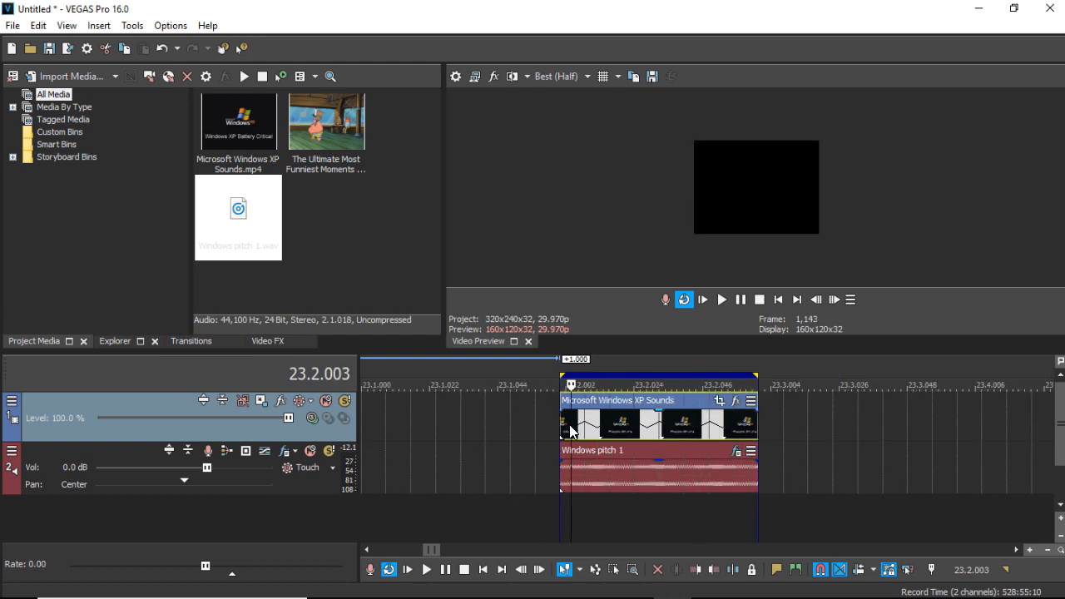
key("space")
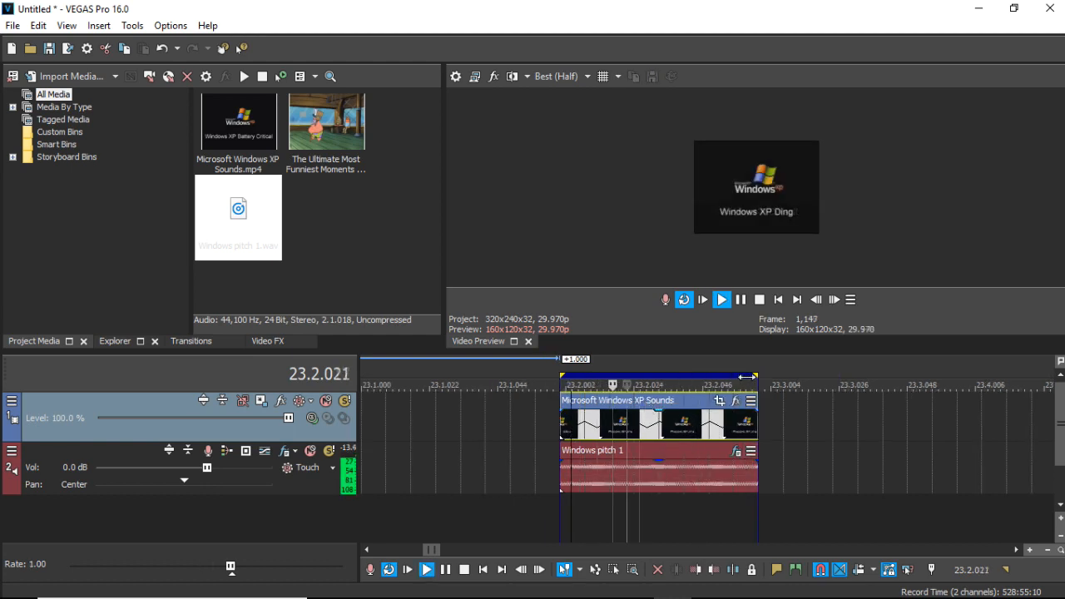
left_click(446, 571)
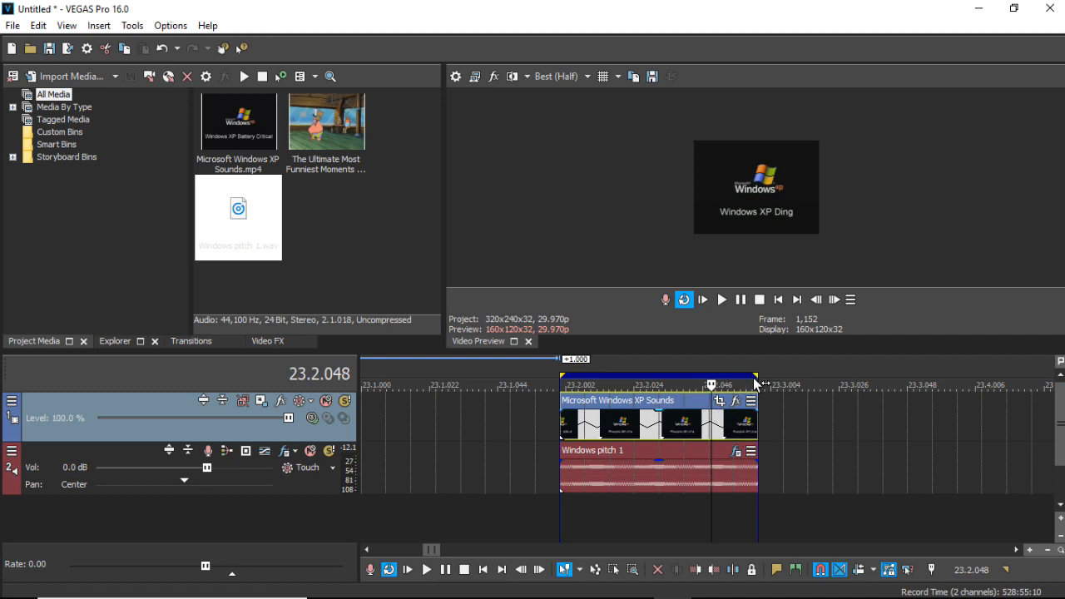
Collapse the loop region to 23.2.000 and paste seven copies of the video and Windows pitch 1 pair end to end after the original.
left_click_drag(758, 371, 557, 387)
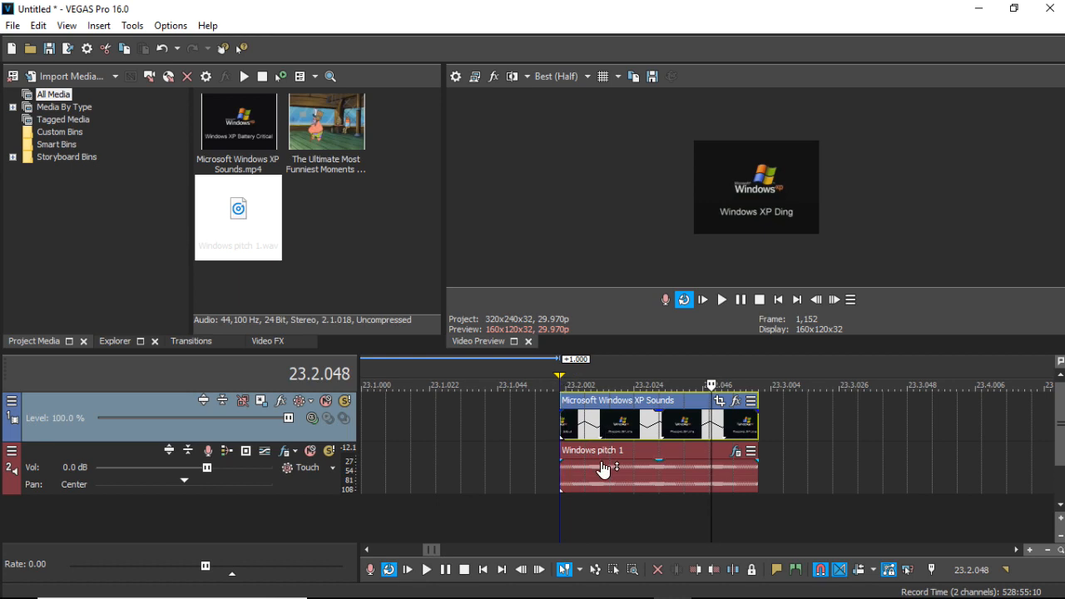
right_click(647, 447)
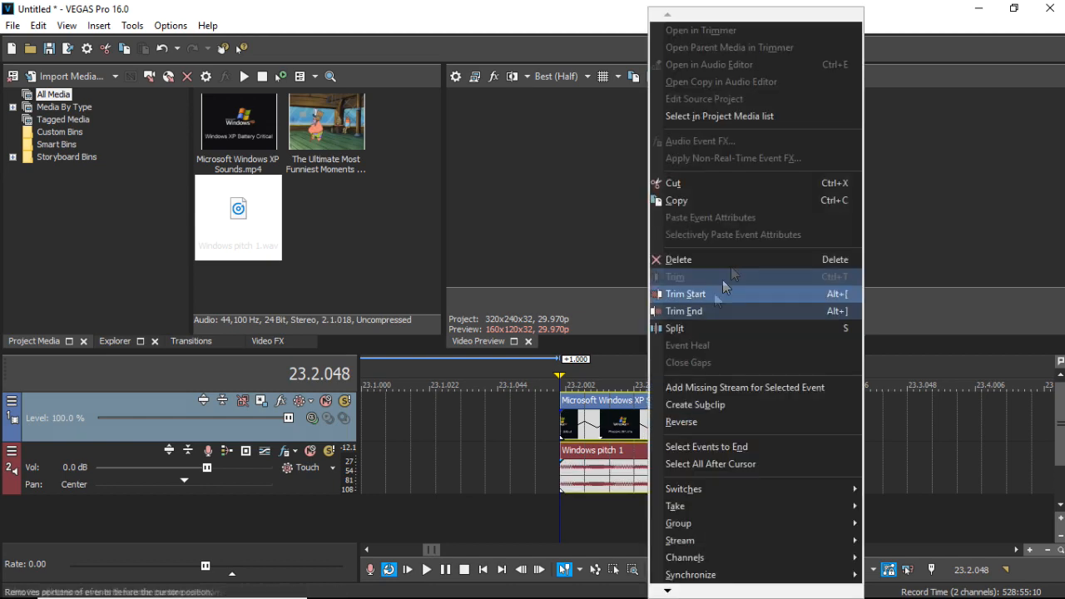
left_click(736, 200)
left_click(753, 421)
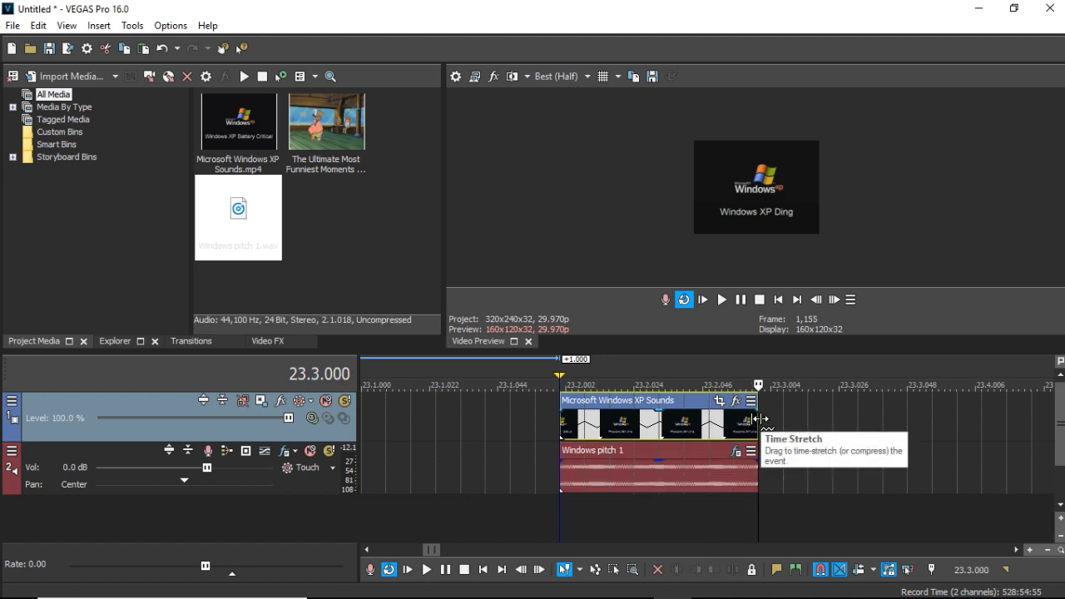
key("ctrl+v")
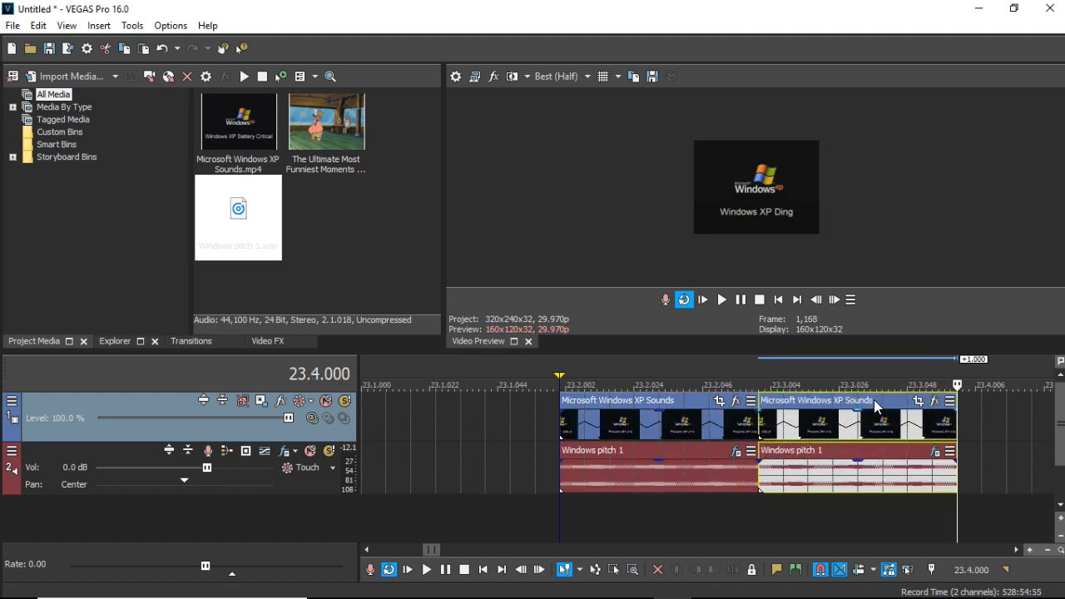
key("ctrl+v")
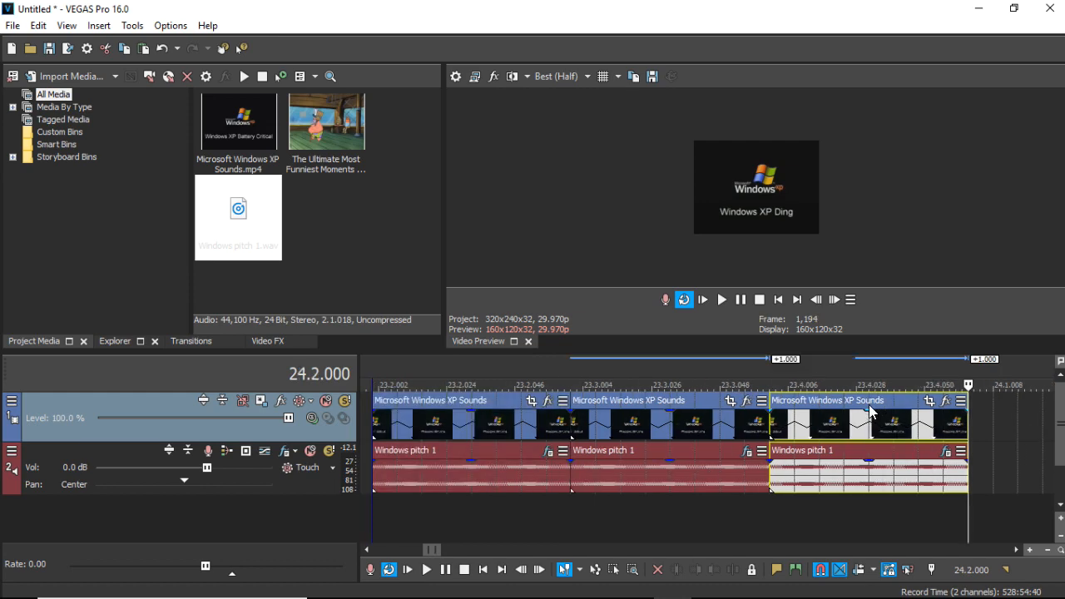
key("ctrl+v")
key("ctrl+v")
key("ctrl+v")
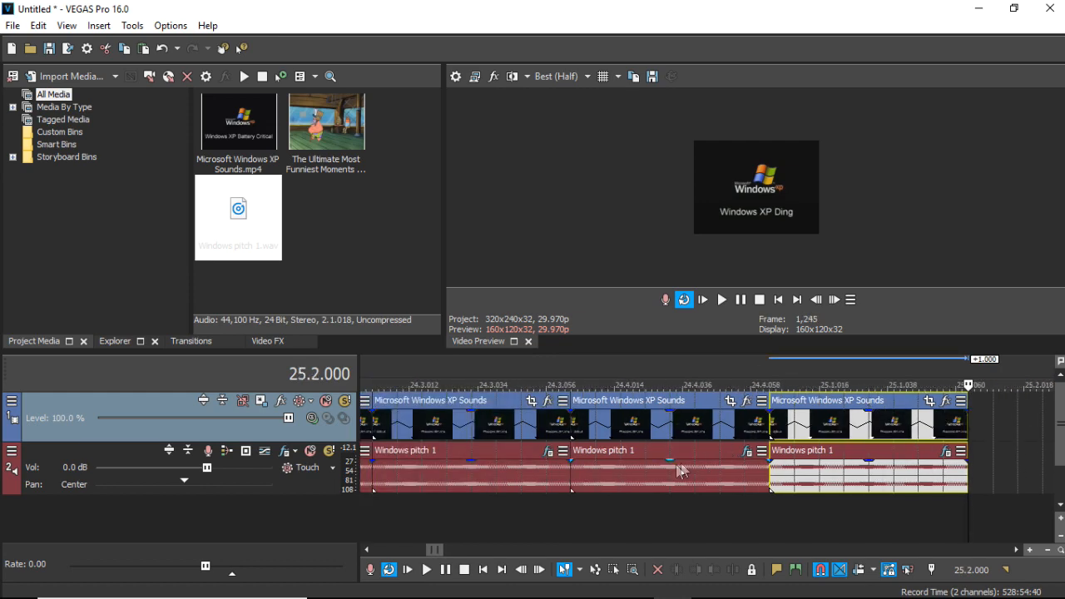
scroll(572, 506, "down", 3)
scroll(506, 527, "down", 1)
left_click(562, 476)
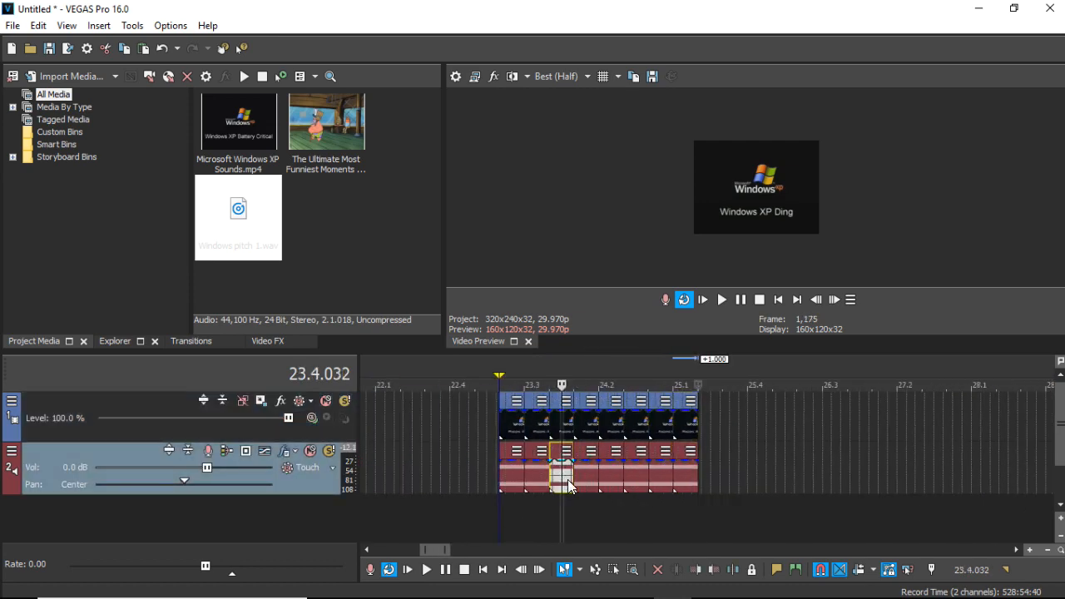
scroll(568, 485, "up", 1)
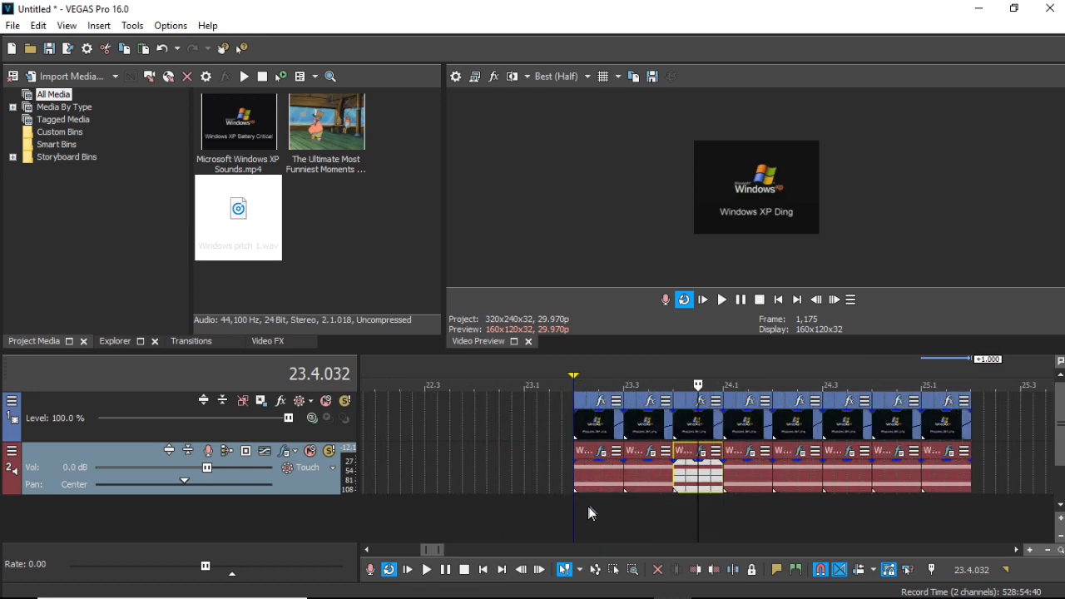
left_click(661, 478)
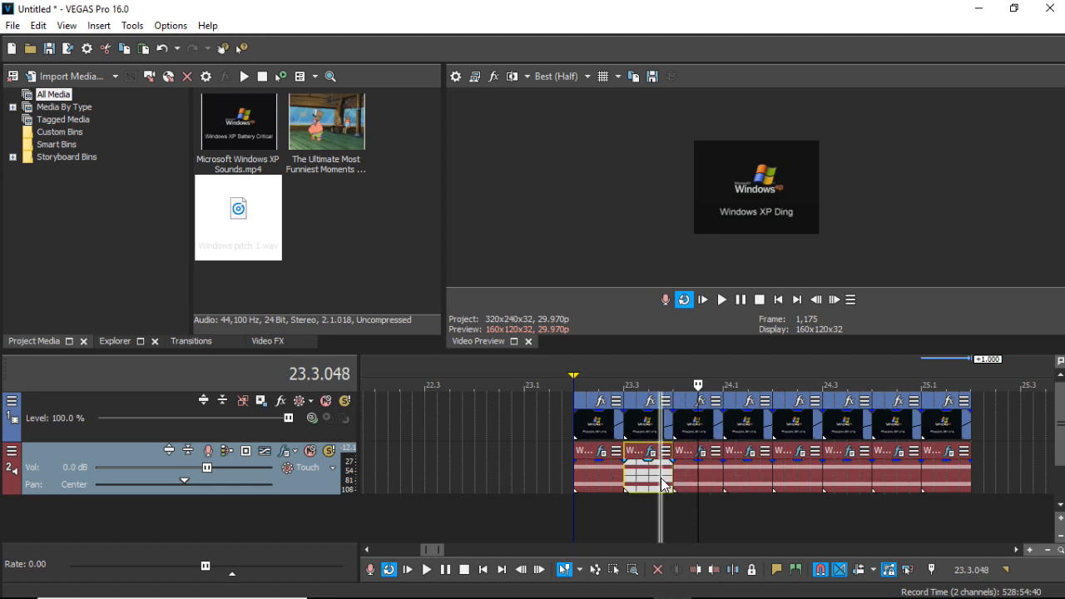
left_click(700, 456)
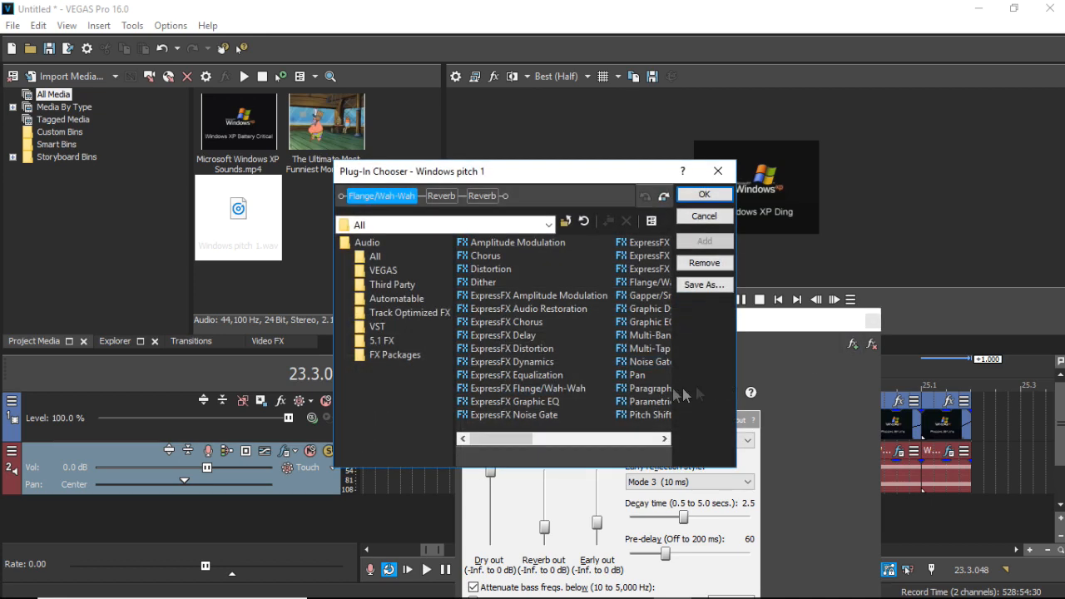
scroll(578, 399, "down", 3)
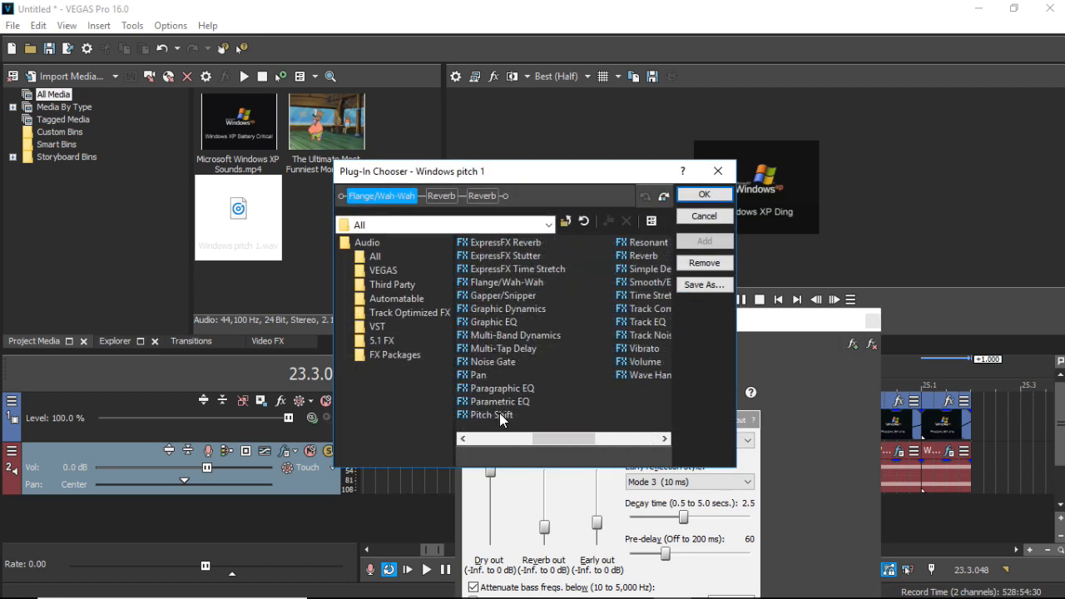
left_click(719, 171)
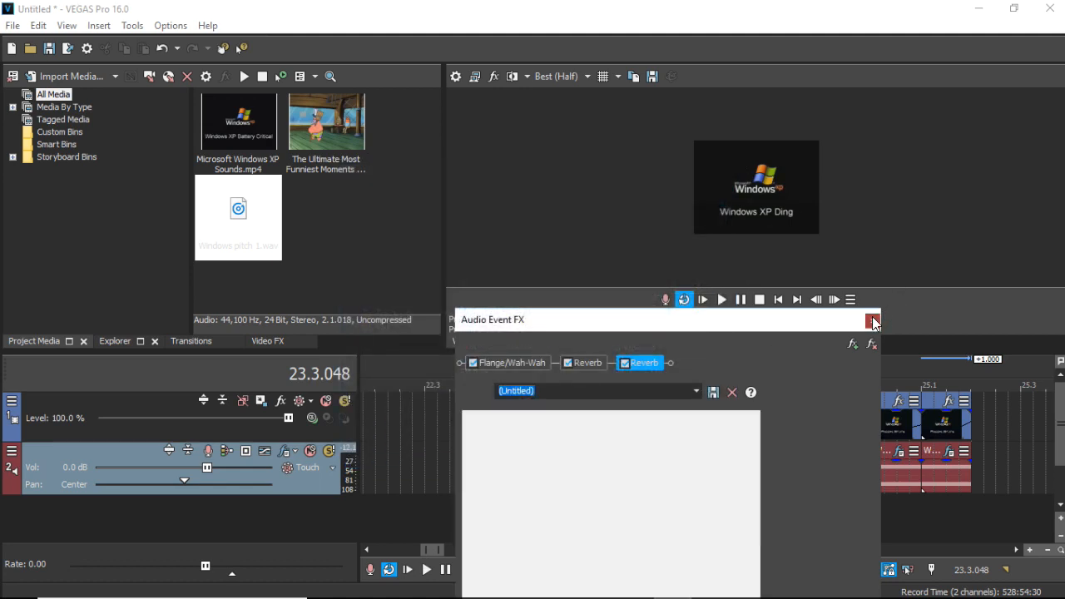
left_click(873, 315)
Shift the third and fourth Windows pitch 1 events up by 1 semitone and the fifth and sixth down by 2 semitones.
left_click(656, 478)
left_click(682, 478)
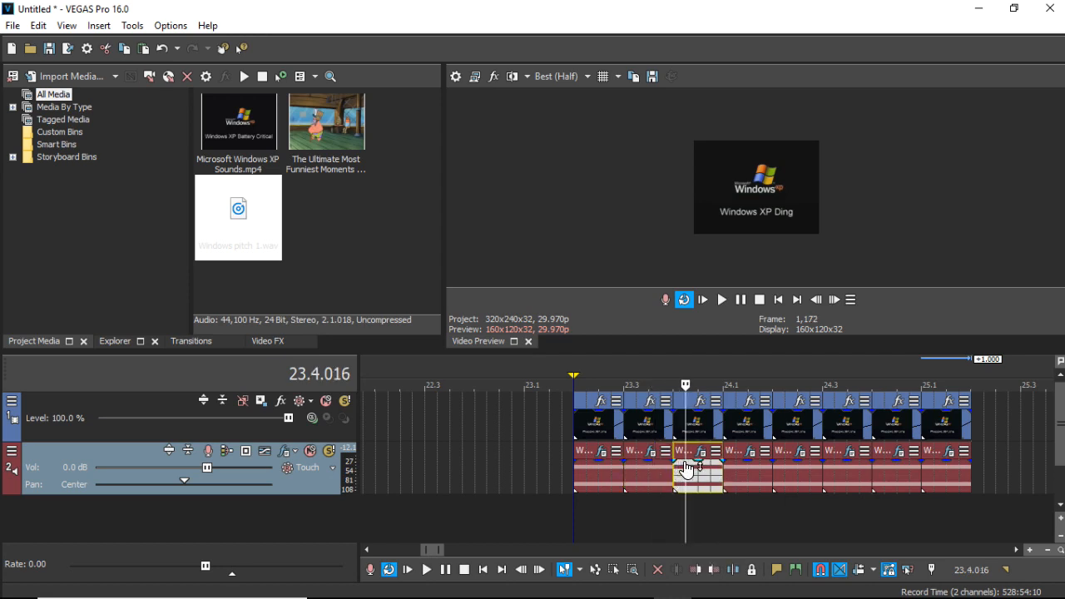
left_click(735, 496)
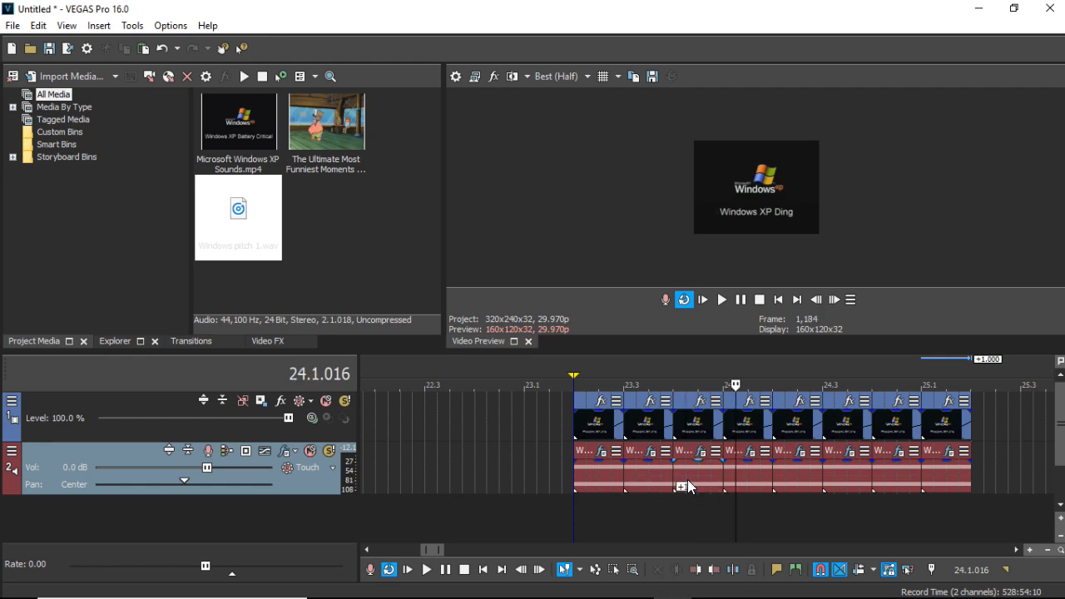
left_click(742, 484)
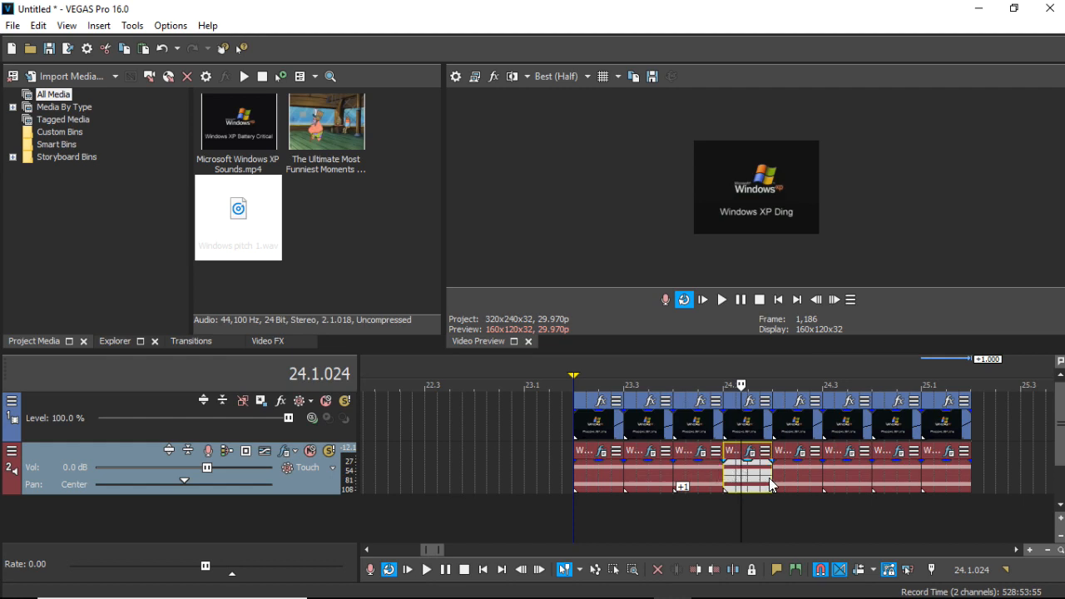
left_click(800, 474)
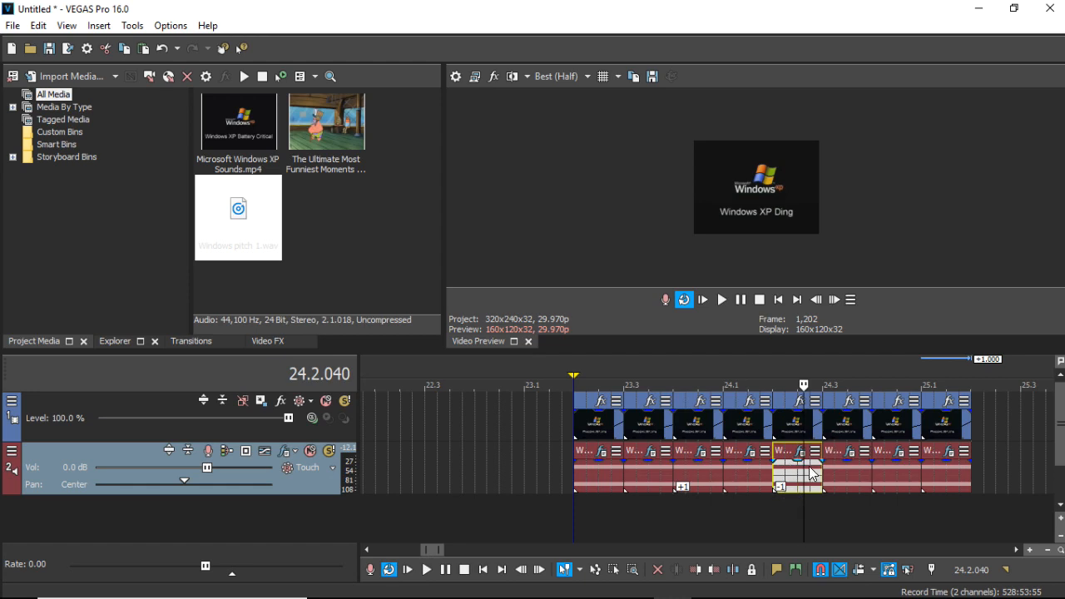
left_click(827, 484)
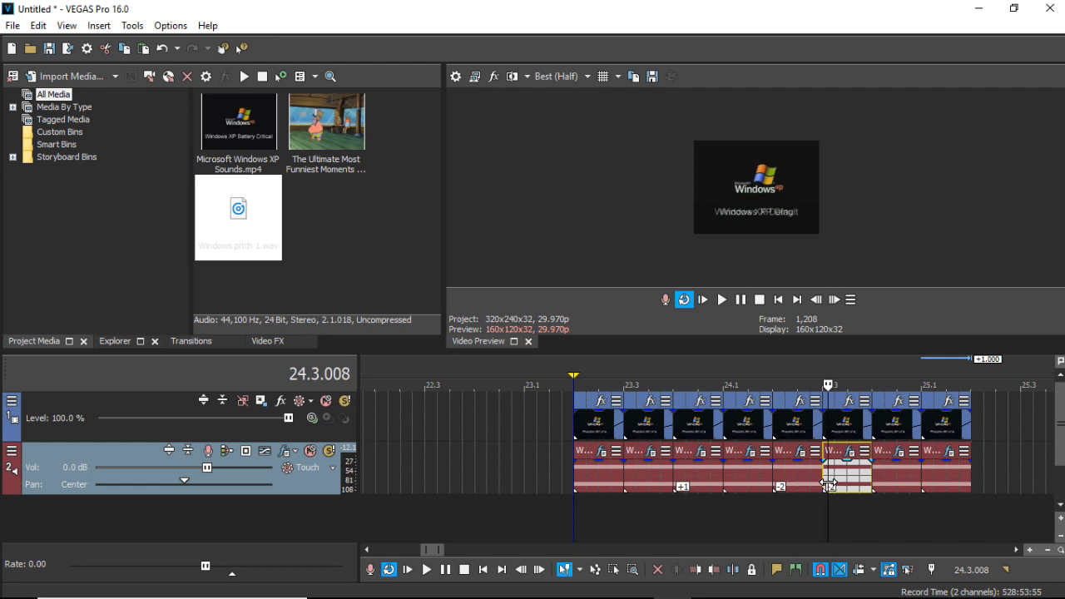
left_click(759, 475)
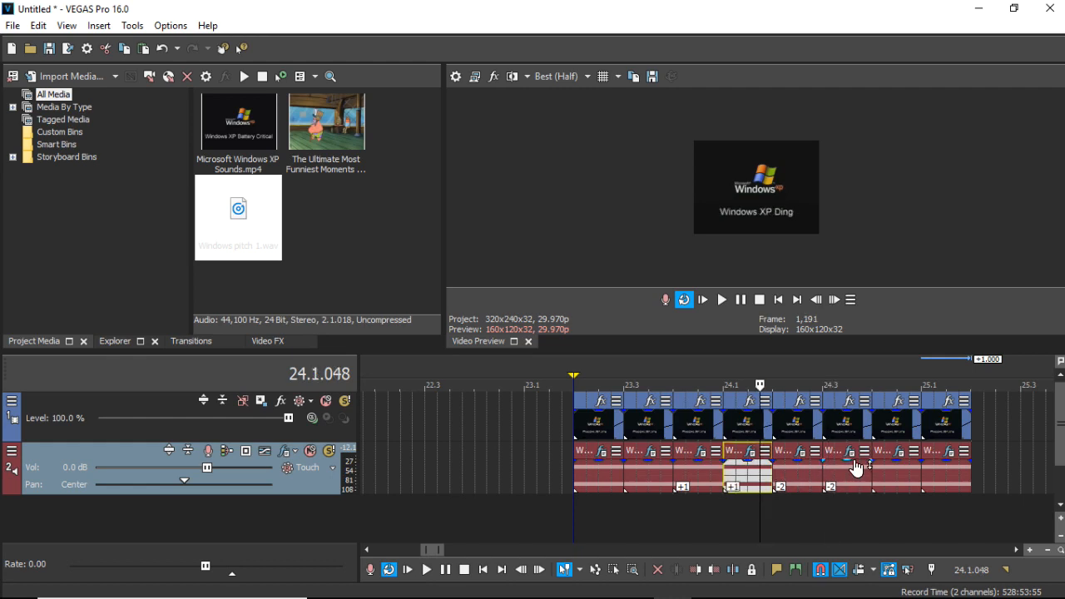
Shift the seventh and eighth Windows pitch 1 events up by 1 semitone.
left_click(896, 474)
key("KP_Add")
left_click(938, 480)
key("KP_Add")
Play the pitched sequence from 23.2.000 to hear the melody, and pause near the end of the last event.
left_click(572, 420)
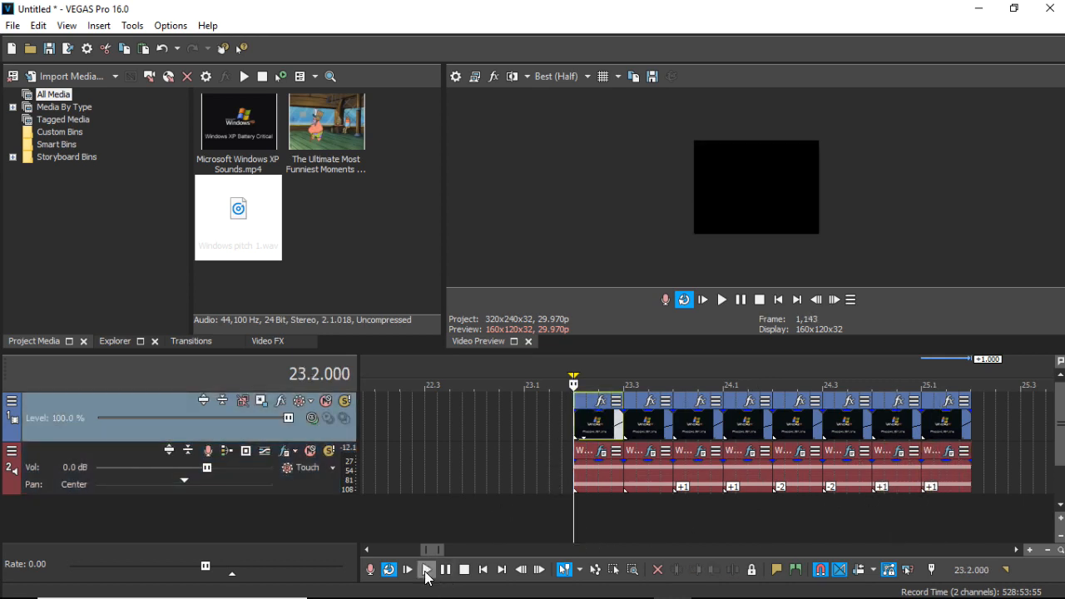
left_click(426, 572)
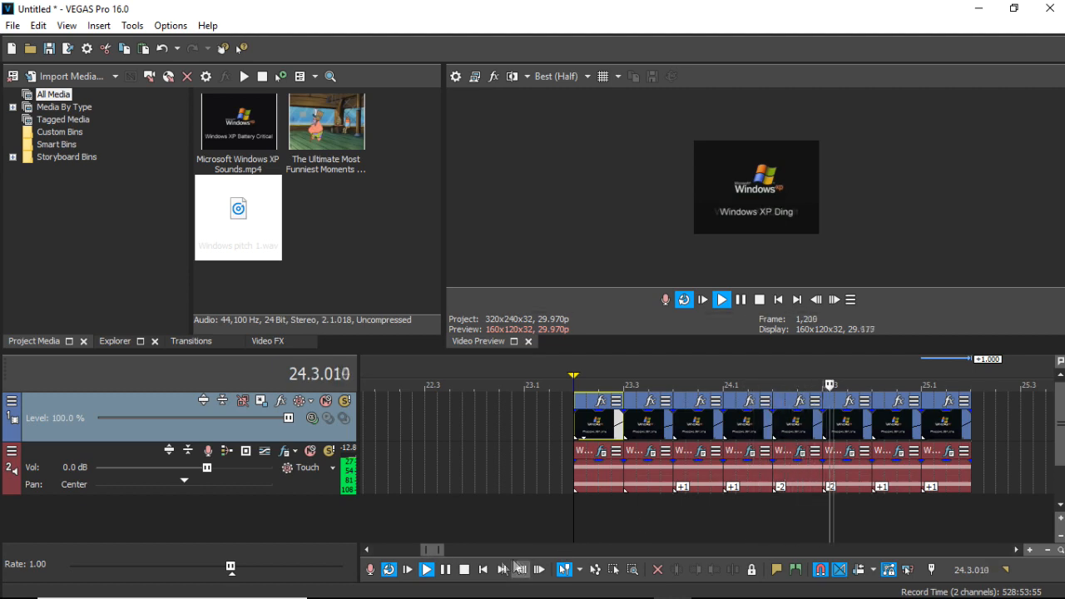
left_click(445, 569)
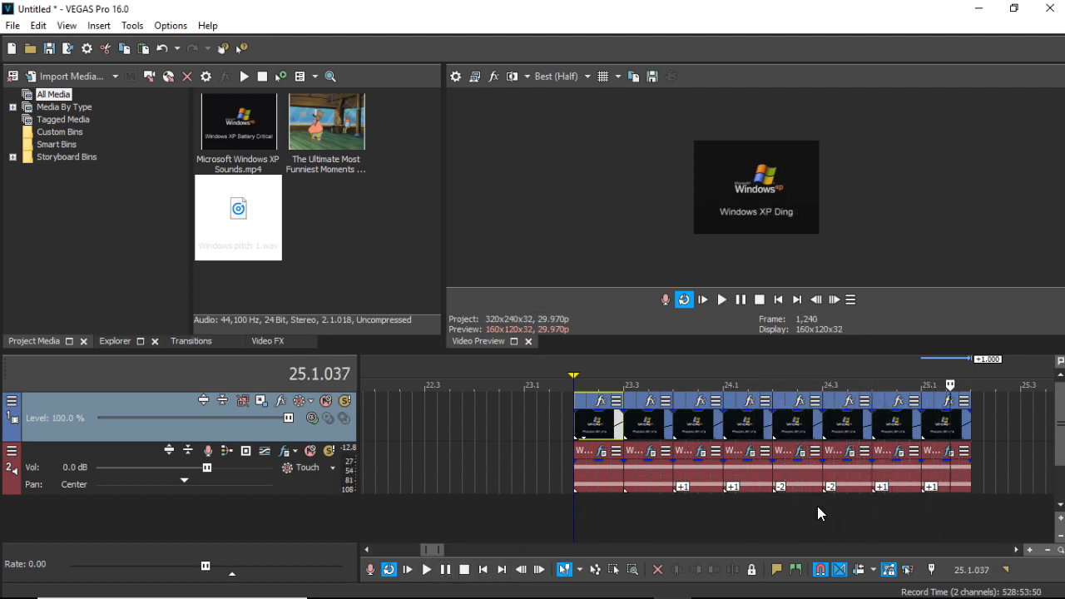
Copy the first video and Windows pitch 1 pair and paste it after the eighth pair at 25.2.000.
right_click(591, 489)
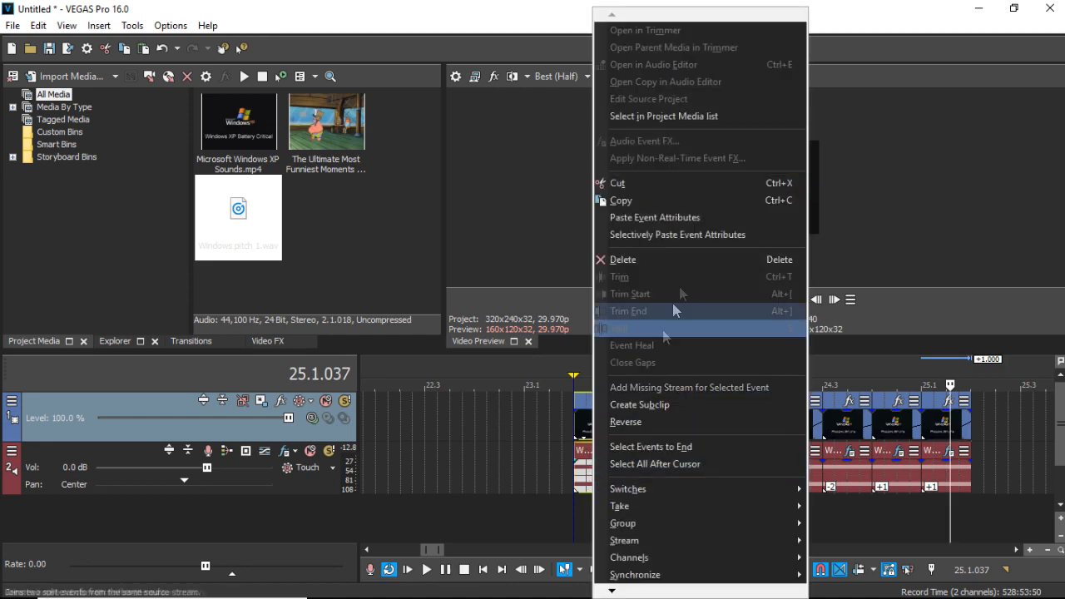
left_click(680, 202)
left_click(954, 429)
left_click(970, 424)
key("ctrl+v")
Trim the ends of the pasted video and audio events back to 25.2.032, half their length.
scroll(975, 417, "up", 5)
left_click_drag(697, 422, 597, 421)
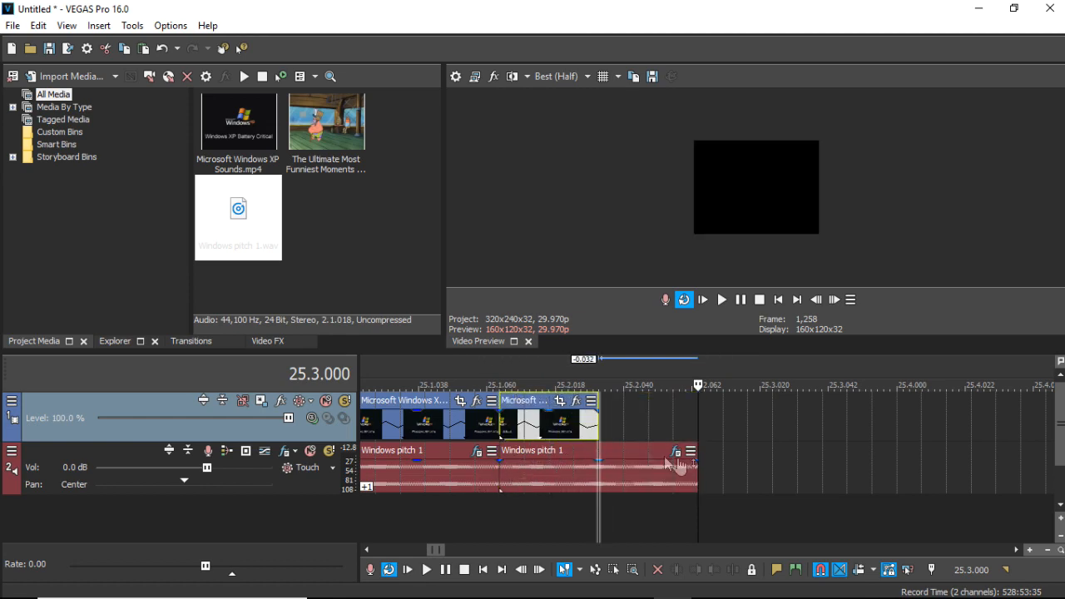
left_click_drag(694, 480, 597, 480)
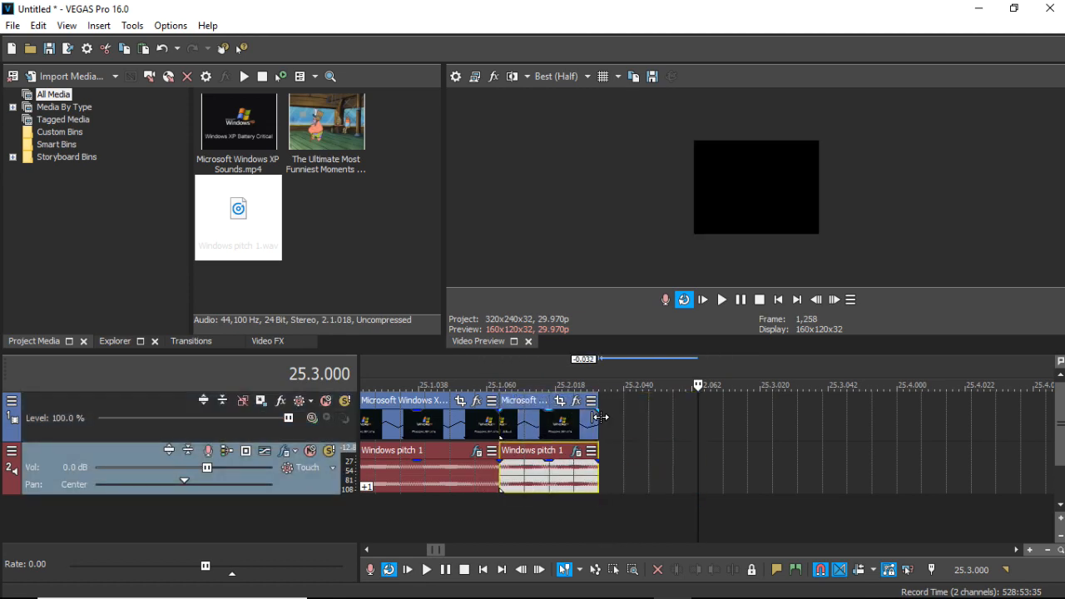
Select the shortened video event together with its Windows pitch 1 audio event at 25.2.000 and copy the pair.
right_click(583, 433)
left_click(566, 425)
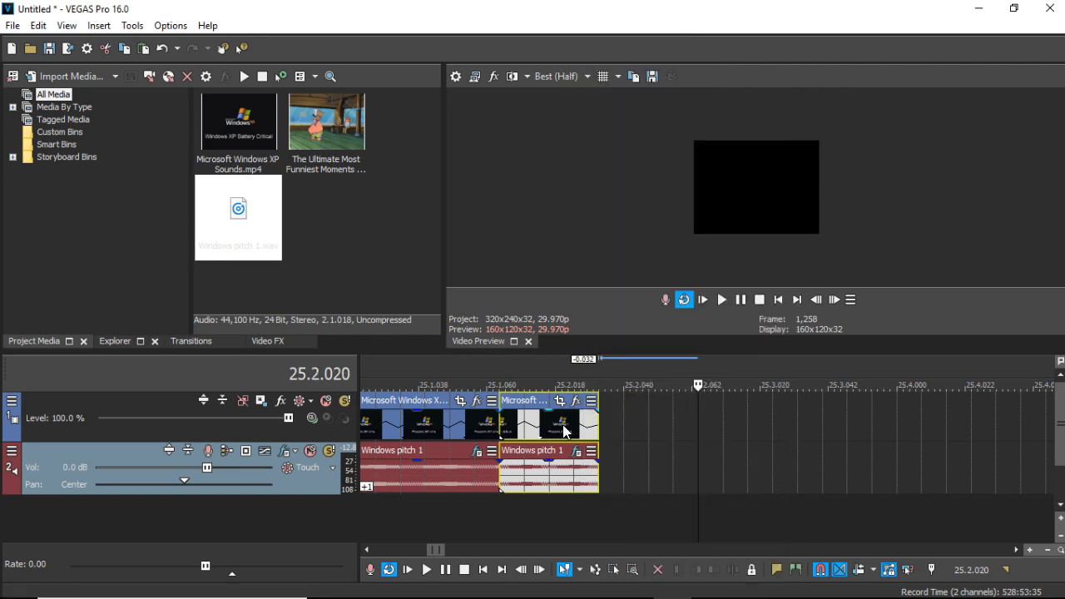
left_click(563, 426)
left_click(542, 477)
left_click(568, 424)
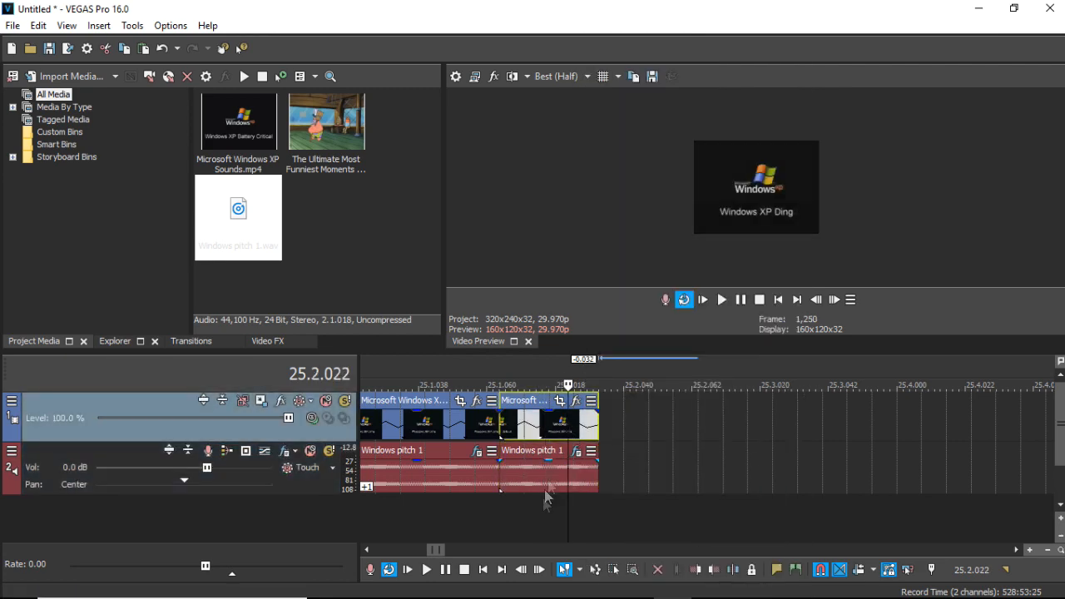
left_click(540, 520)
left_click(555, 485)
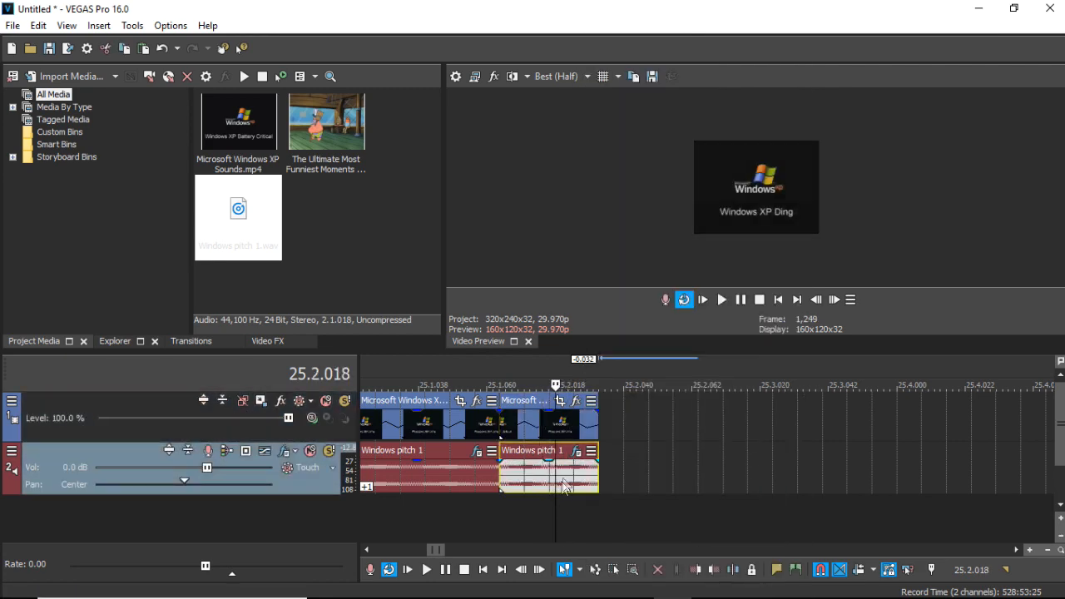
left_click(588, 422, "ctrl")
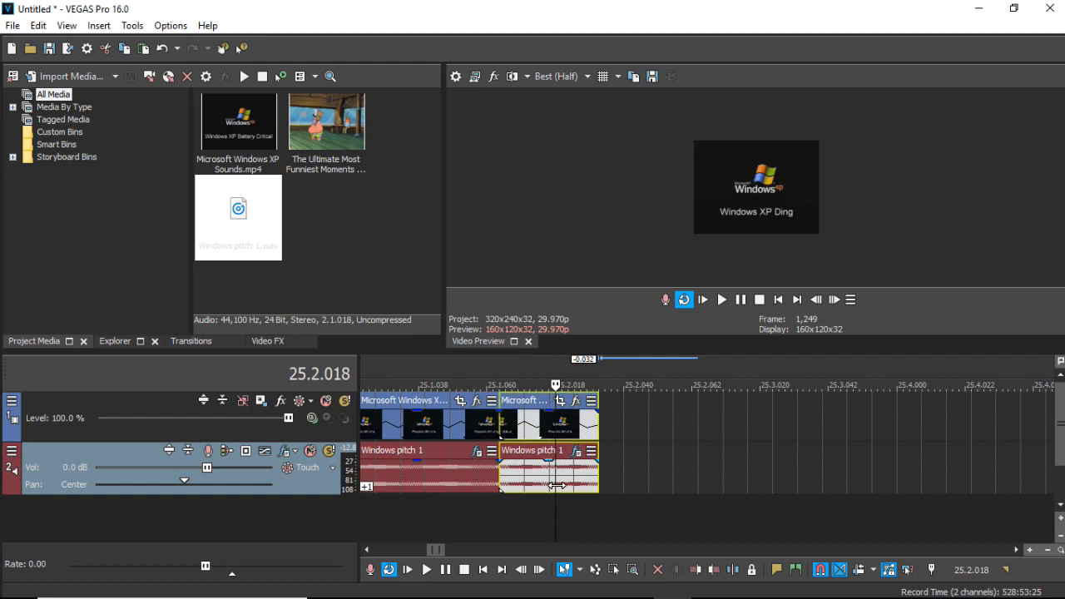
right_click(585, 429)
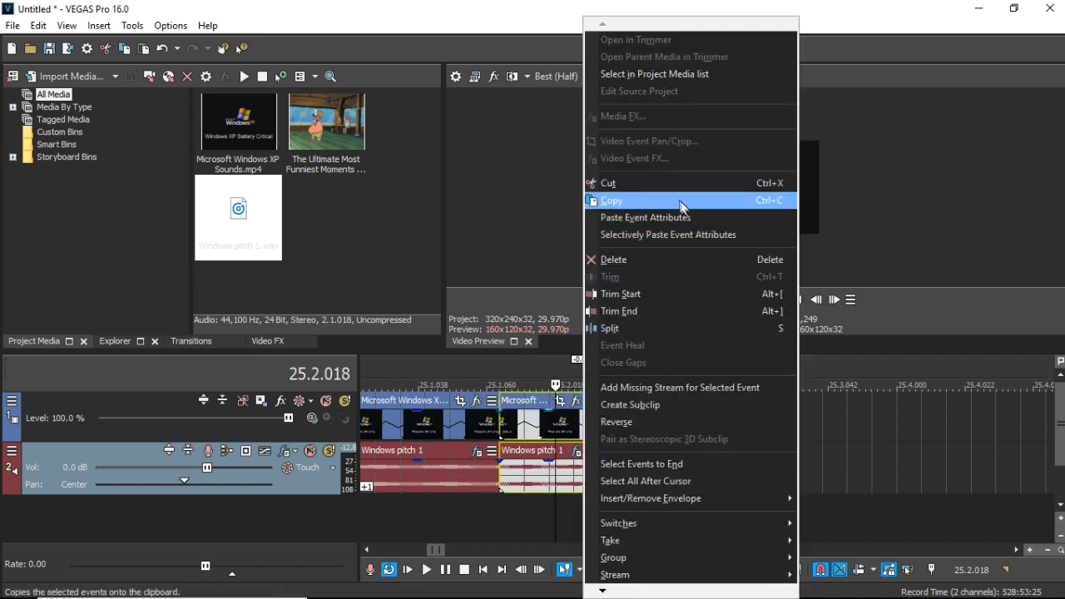
left_click(679, 200)
Paste the shortened pair three times in a row from 25.2.032, filling the timeline up to 25.4.000.
left_click(602, 418)
left_click(592, 424)
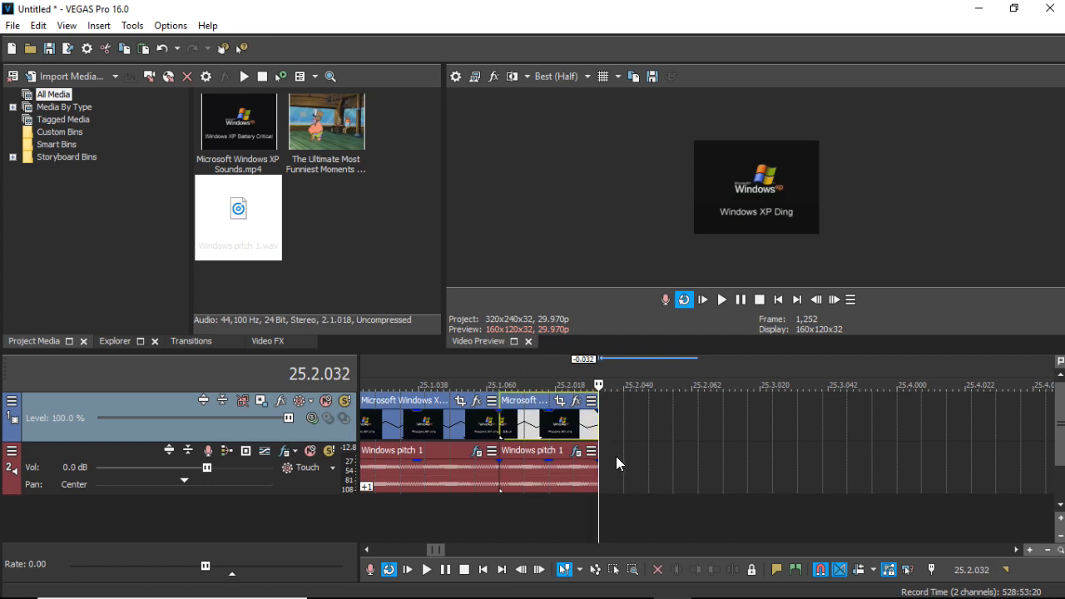
key("ctrl+v")
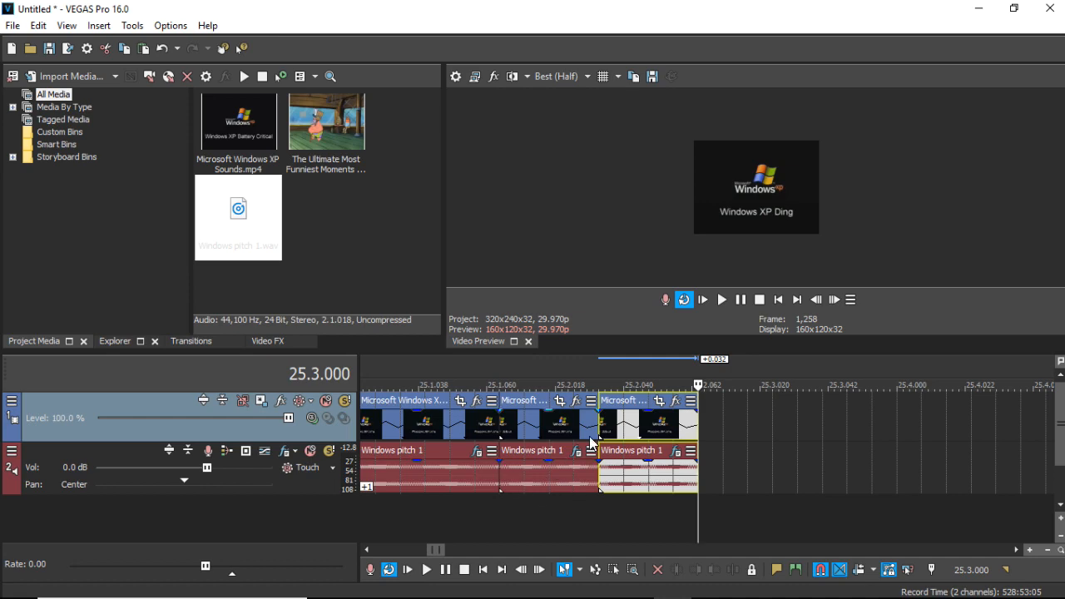
key("ctrl+v")
key("ctrl+v")
scroll(591, 458, "down", 2)
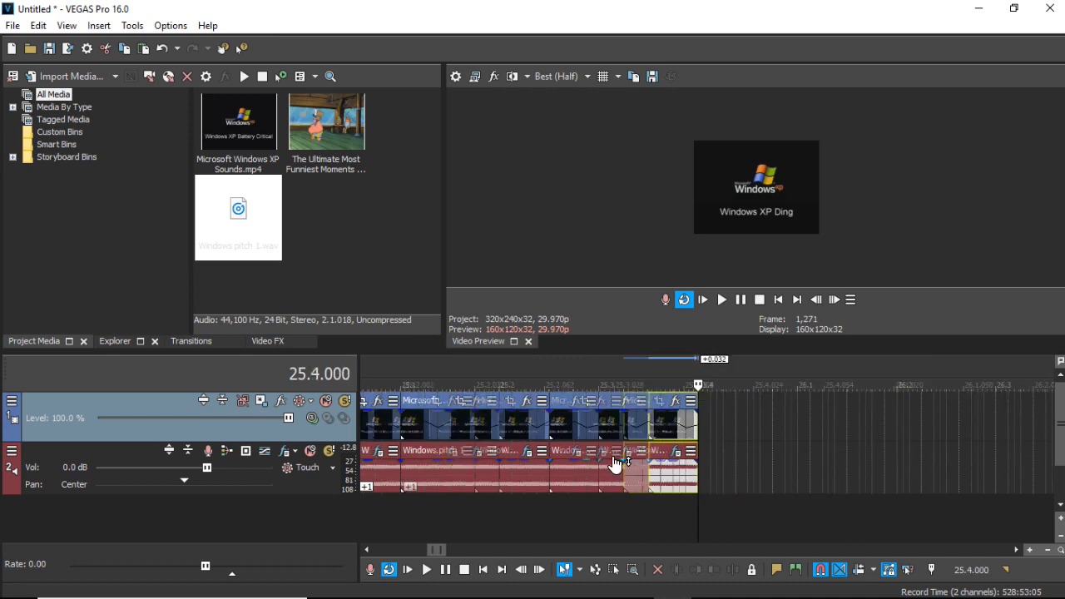
Shift the second and fourth shortened Windows pitch 1 events up by 7 semitones.
left_click(572, 484)
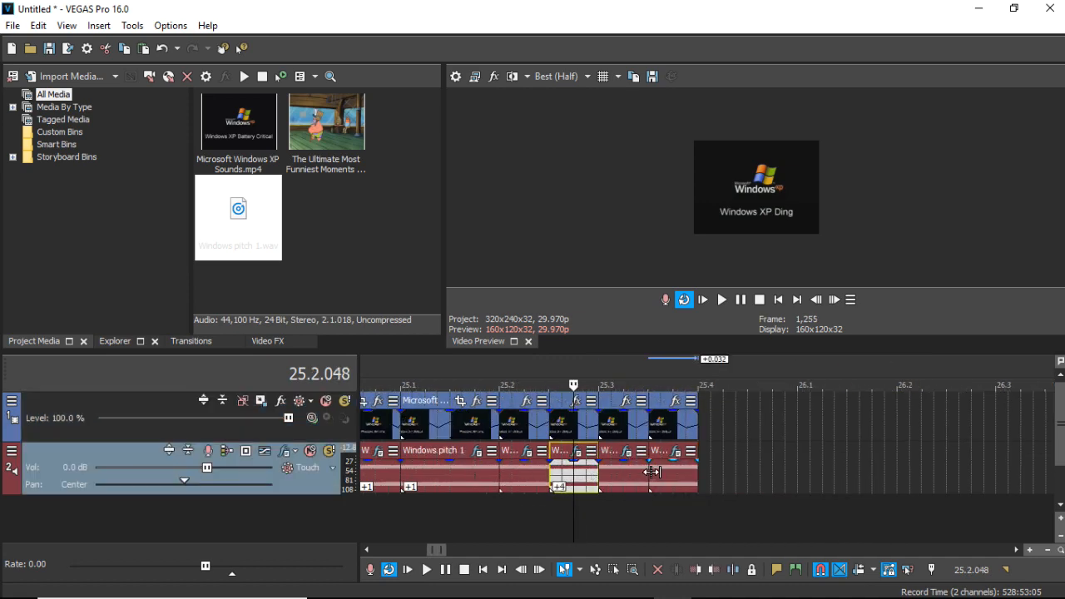
left_click(681, 480)
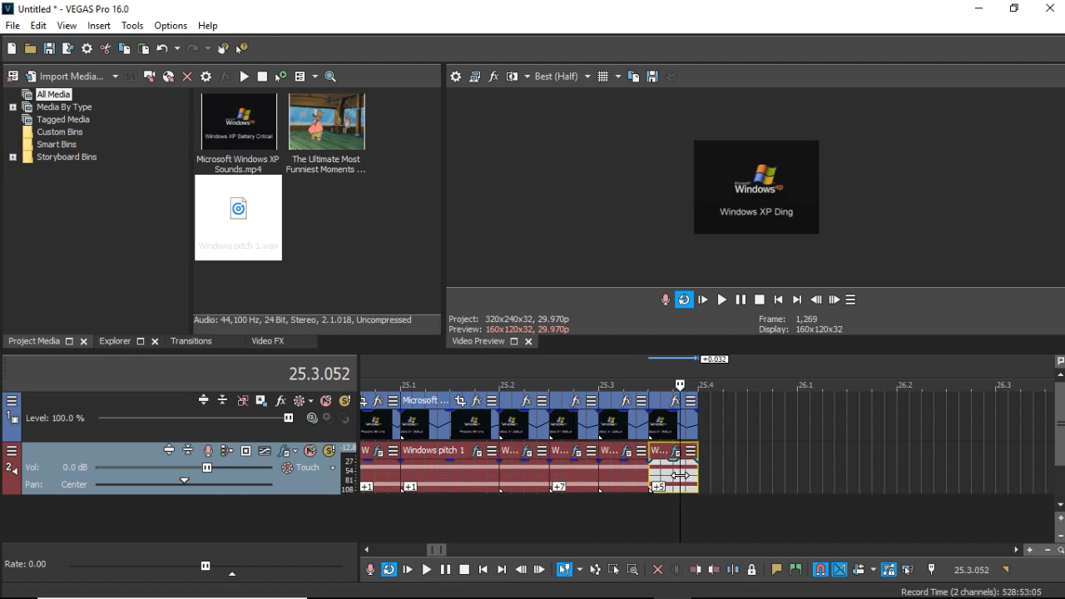
key("=")
Copy the four shortened video and audio pairs, paste them at 25.4.000, and shift the pasted group up by 1 semitone.
left_click(624, 430, "ctrl")
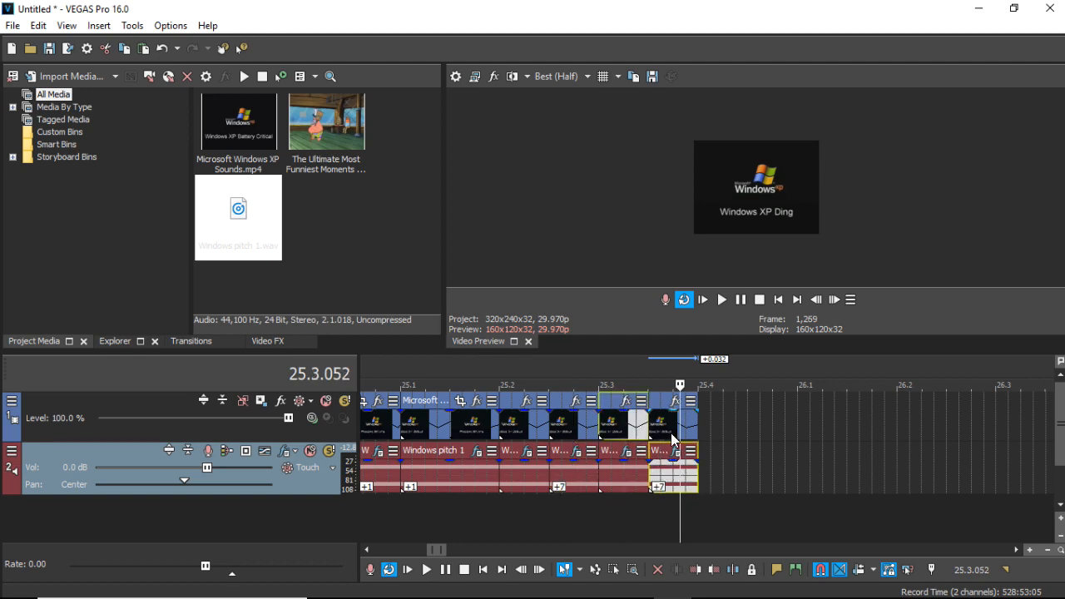
left_click(671, 432, "ctrl")
left_click(623, 481, "ctrl")
left_click(586, 481, "ctrl")
left_click(579, 435, "ctrl")
right_click(524, 433)
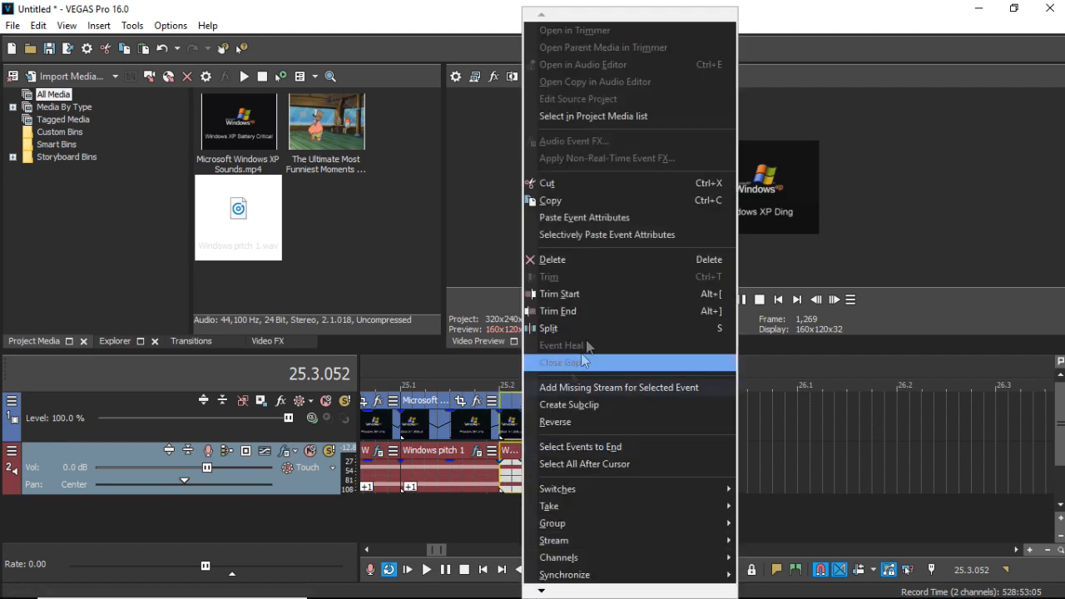
left_click(619, 200)
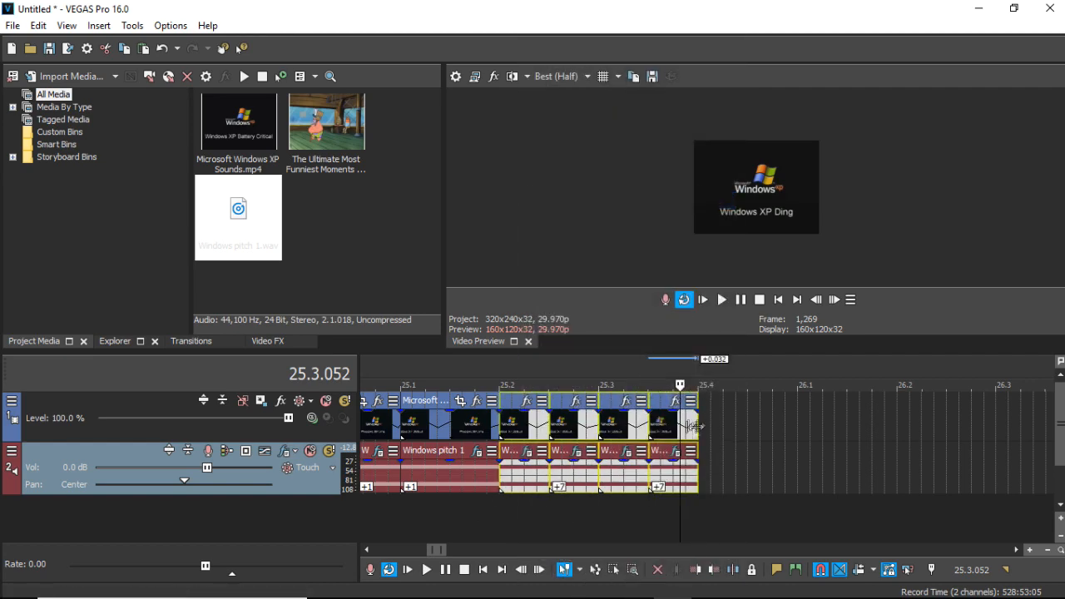
left_click(696, 431)
key("ctrl+v")
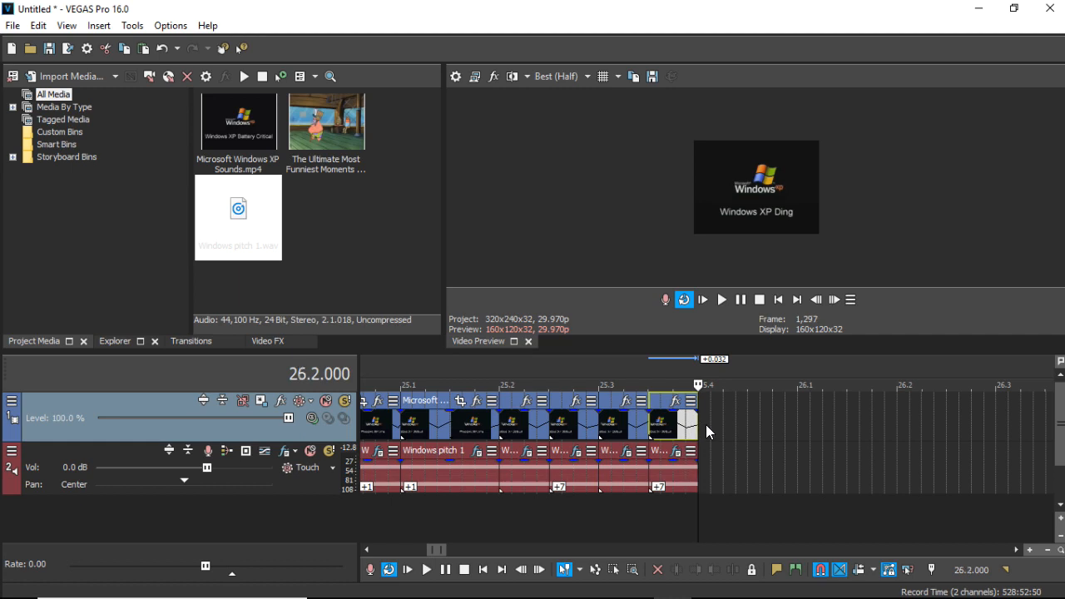
key("KP_Add")
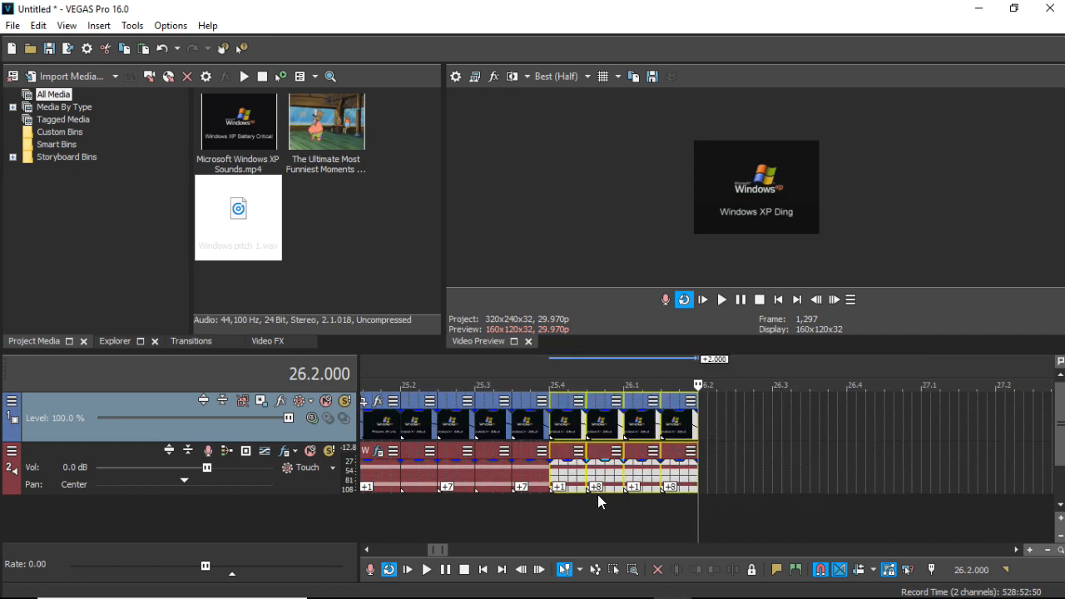
Paste the four-note group at 26.2.000 shifted down 2 semitones and again at 26.4.000 shifted up 1 semitone.
scroll(597, 494, "up", 2)
scroll(566, 490, "down", 1)
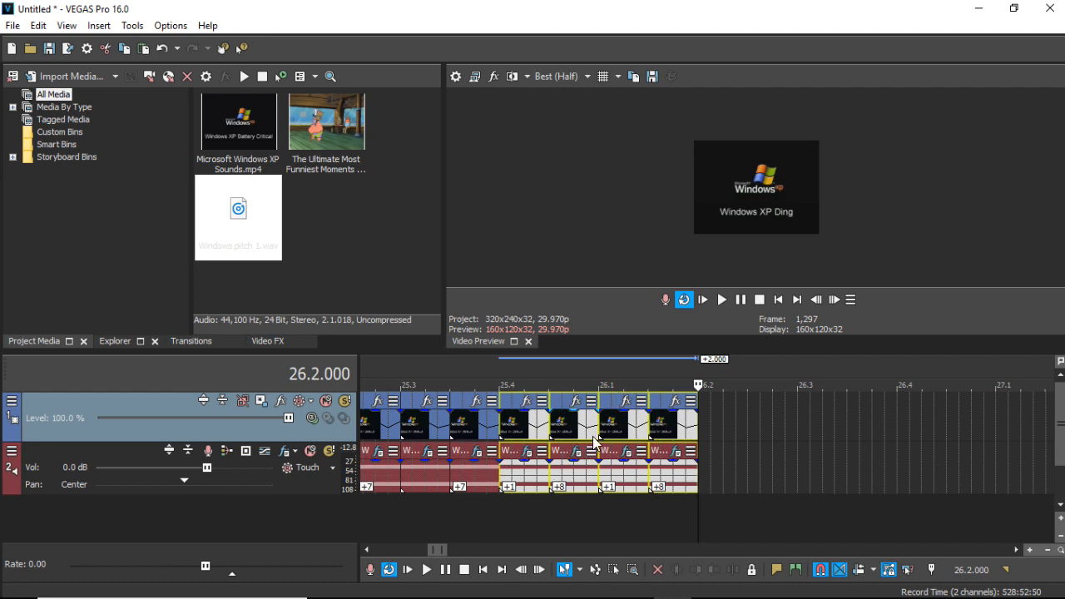
key("ctrl+v")
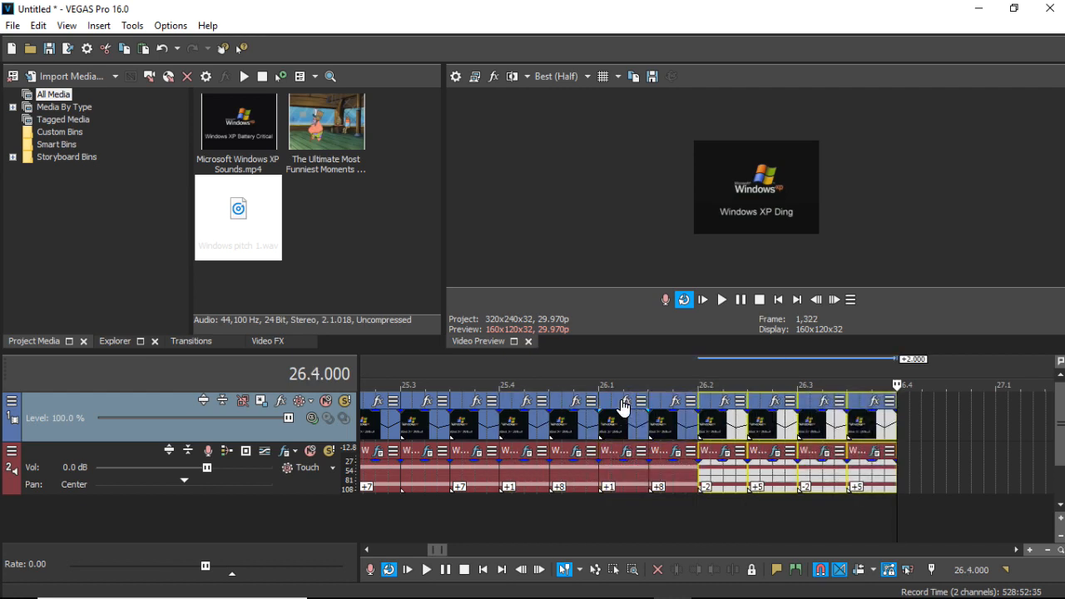
key("ctrl+v")
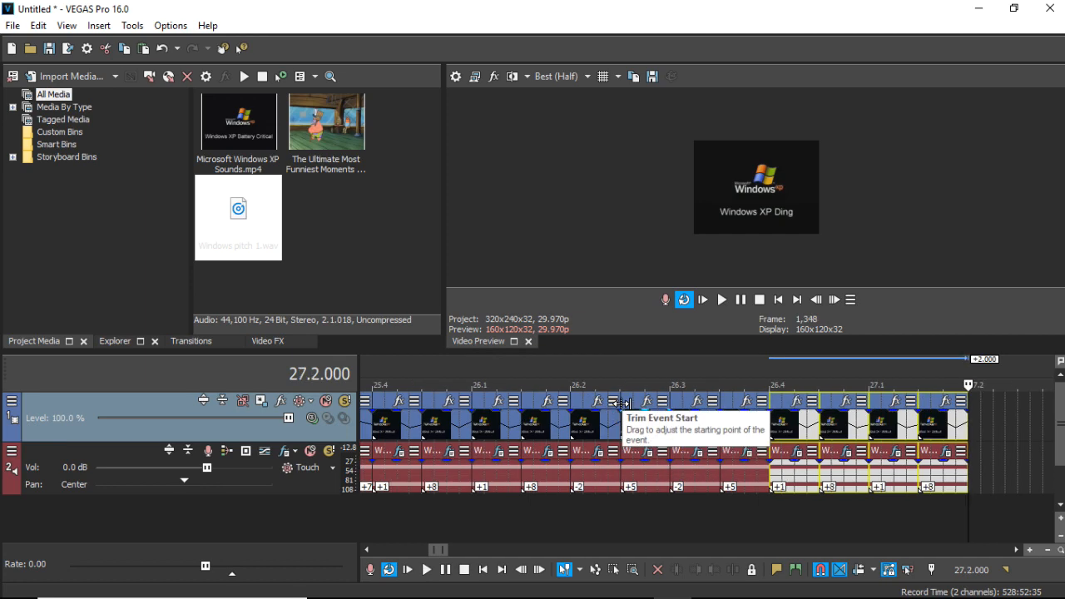
Play the run of short notes from its beginning to the end of the last pasted group.
scroll(618, 504, "down", 2)
scroll(538, 511, "down", 2)
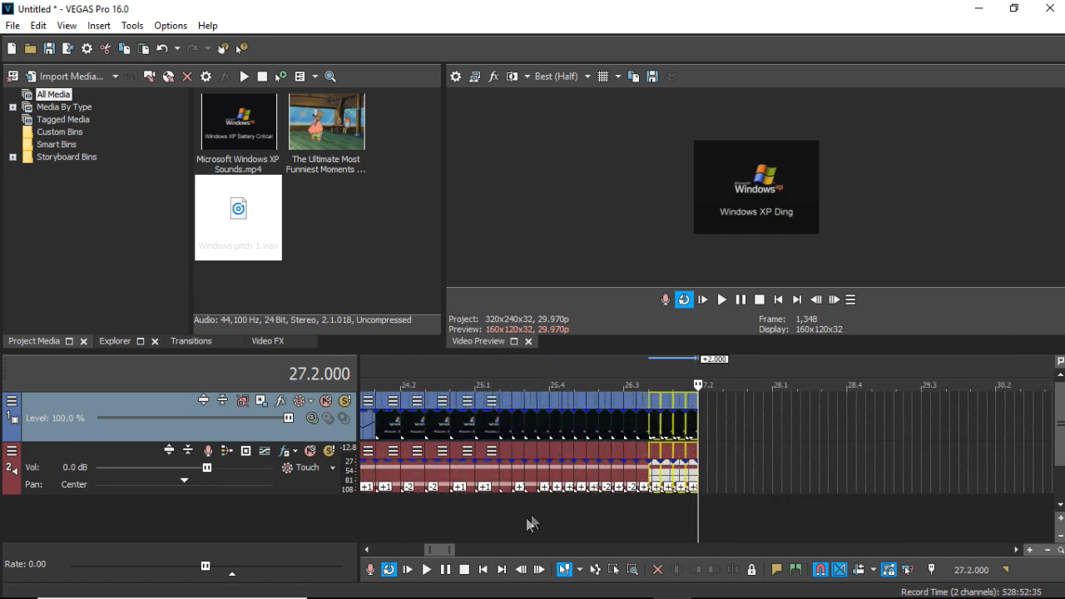
left_click(501, 516)
key("space")
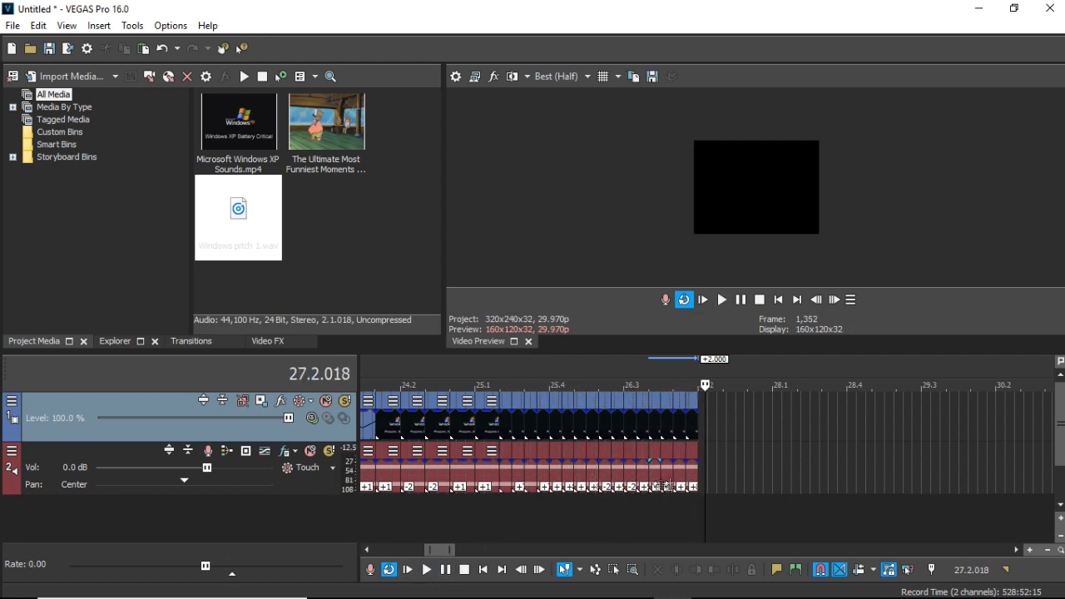
Mirror the second video event, at 23.3.000, horizontally with Event Pan/Crop and close its window.
scroll(669, 509, "down", 2)
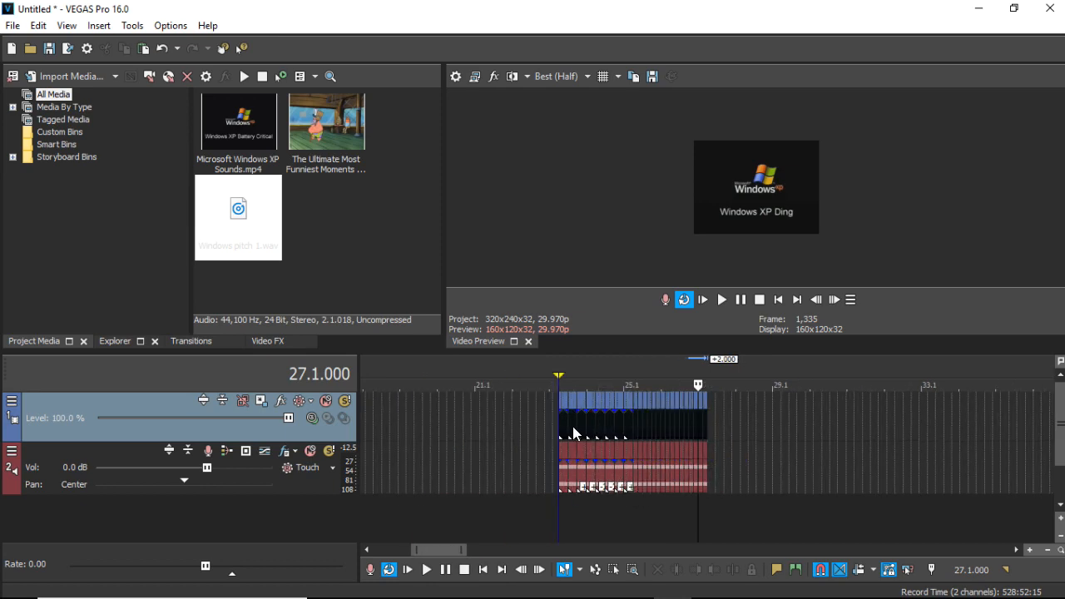
scroll(572, 426, "up", 3)
scroll(732, 412, "up", 2)
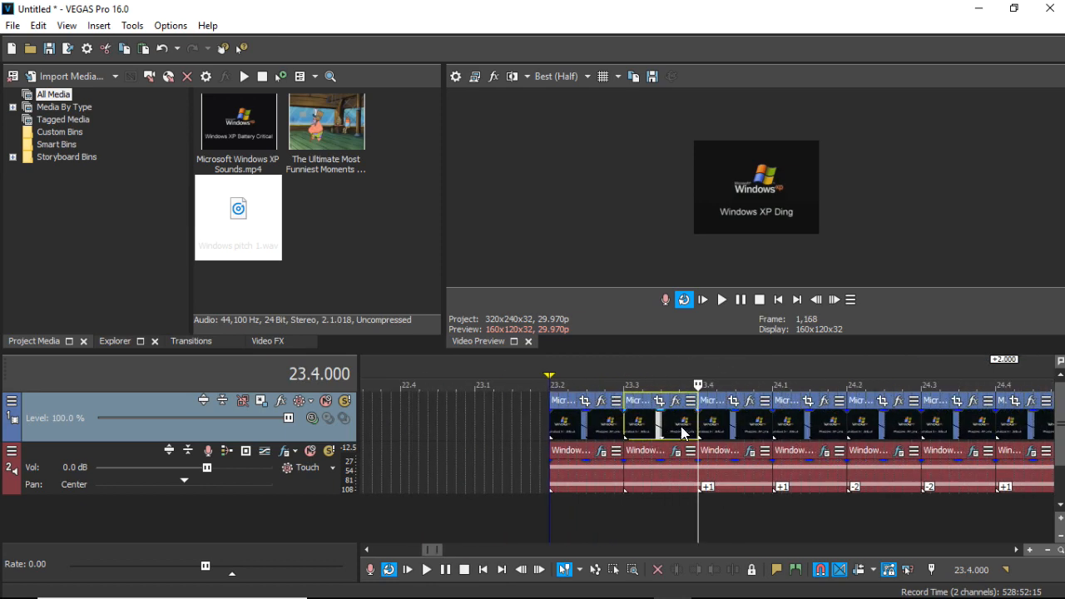
left_click(630, 419)
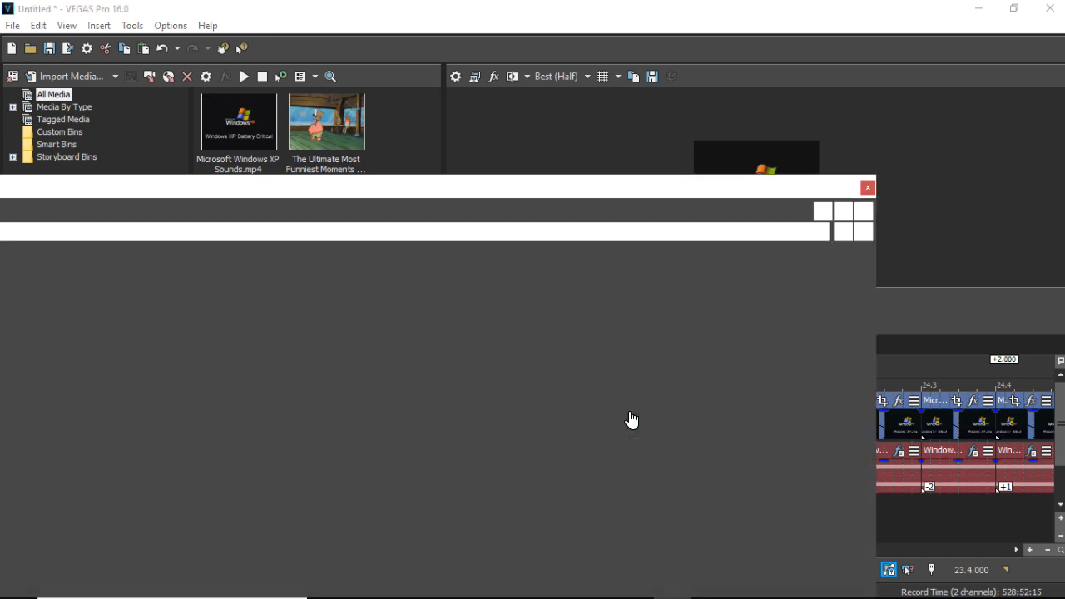
left_click_drag(559, 195, 585, 83)
scroll(514, 334, "down", 5)
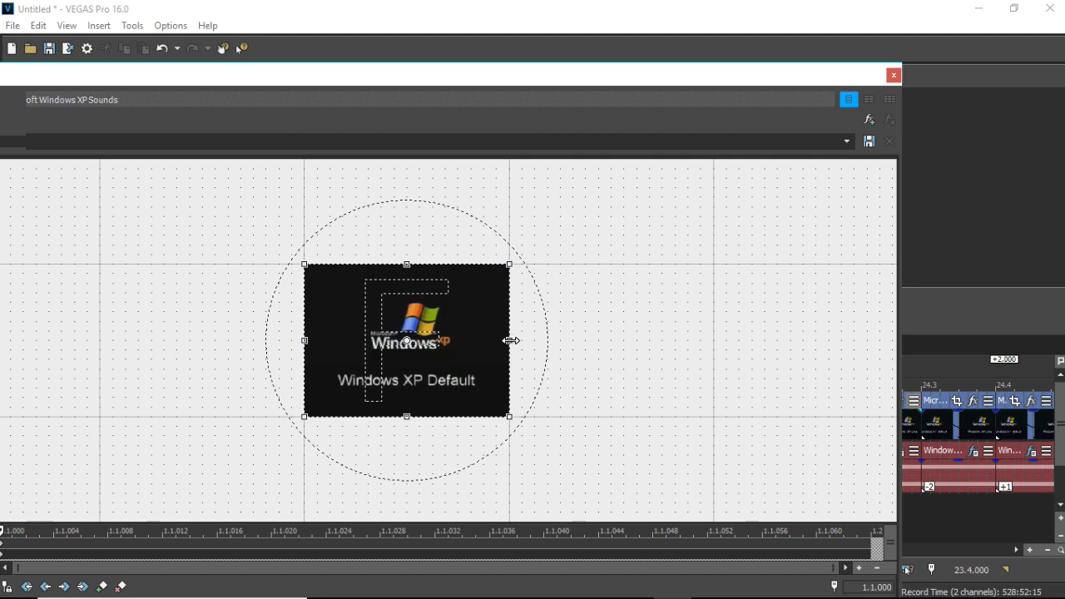
left_click_drag(511, 340, 299, 360)
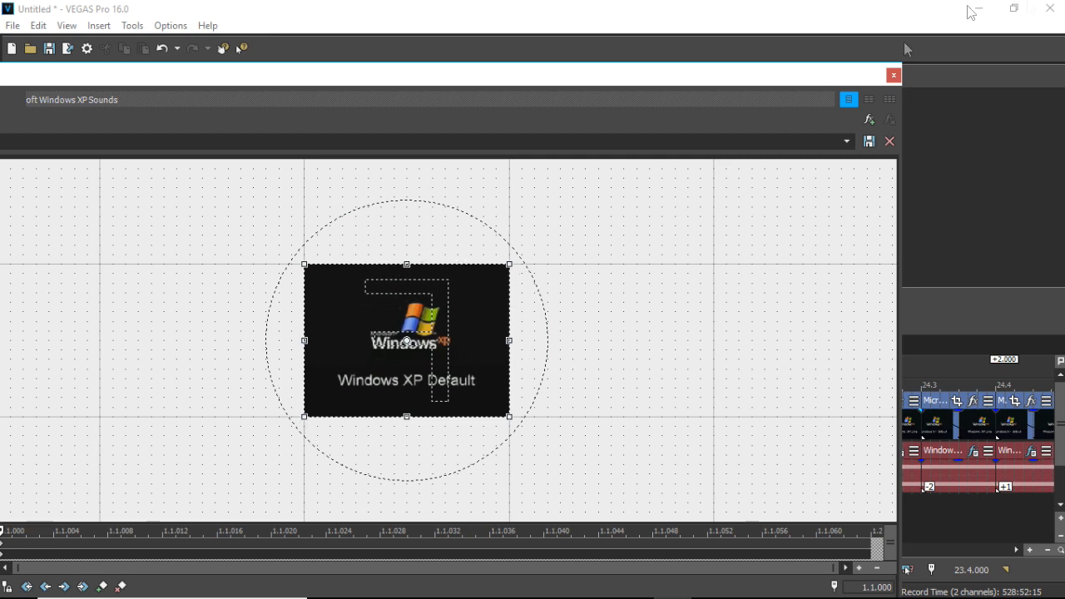
left_click(892, 75)
Compare the preview of the first video event with that of the mirrored second one.
left_click(661, 427)
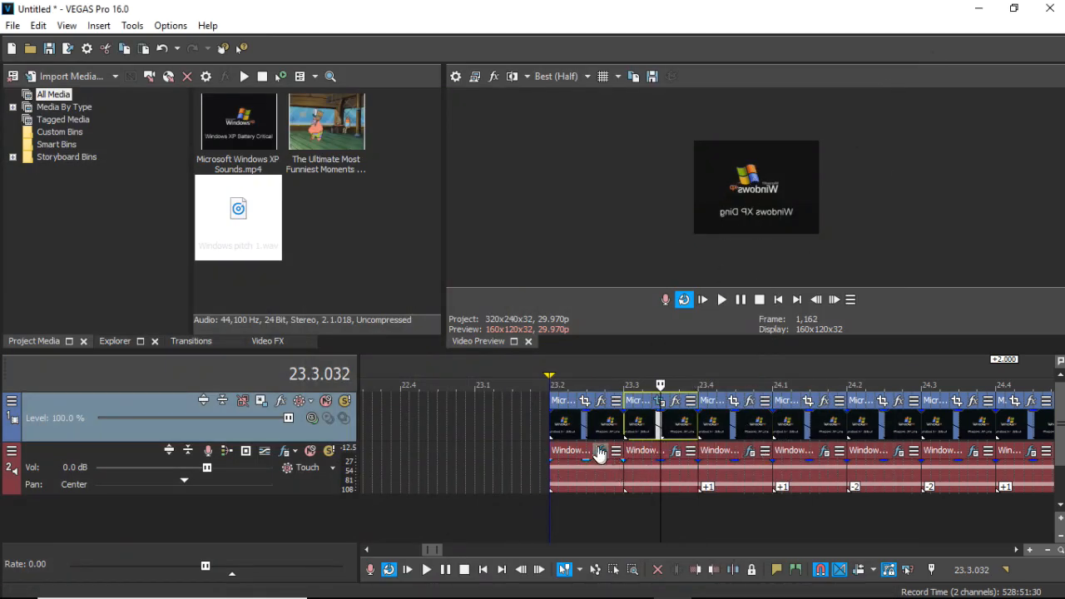
left_click(579, 429)
left_click(642, 428)
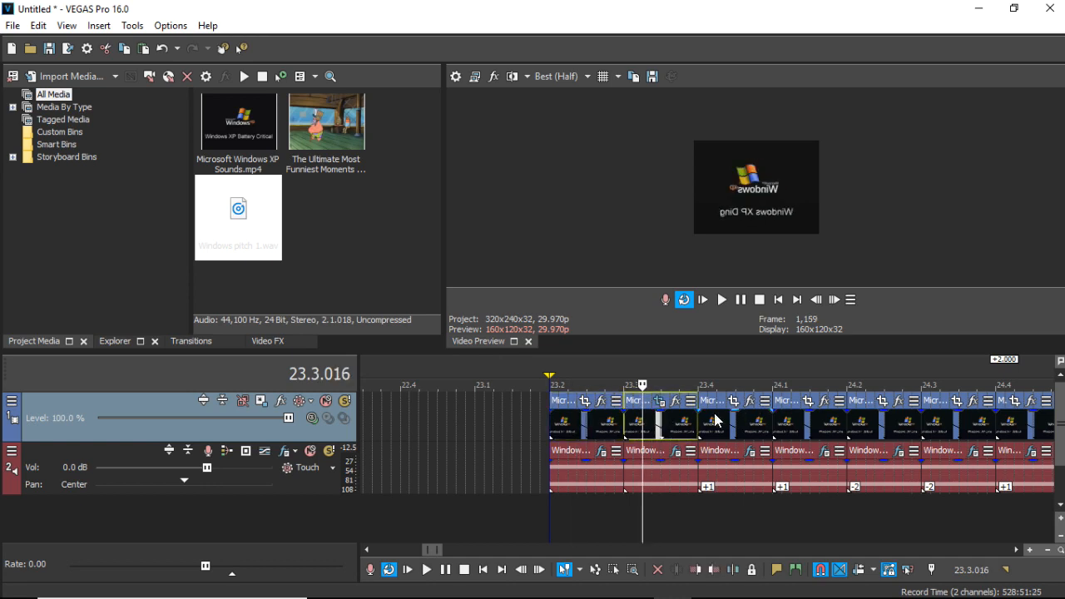
Delete the fourth, sixth and eighth video events, keeping their Windows pitch 1 audio events.
left_click(715, 420)
left_click(792, 437)
scroll(850, 429, "down", 2)
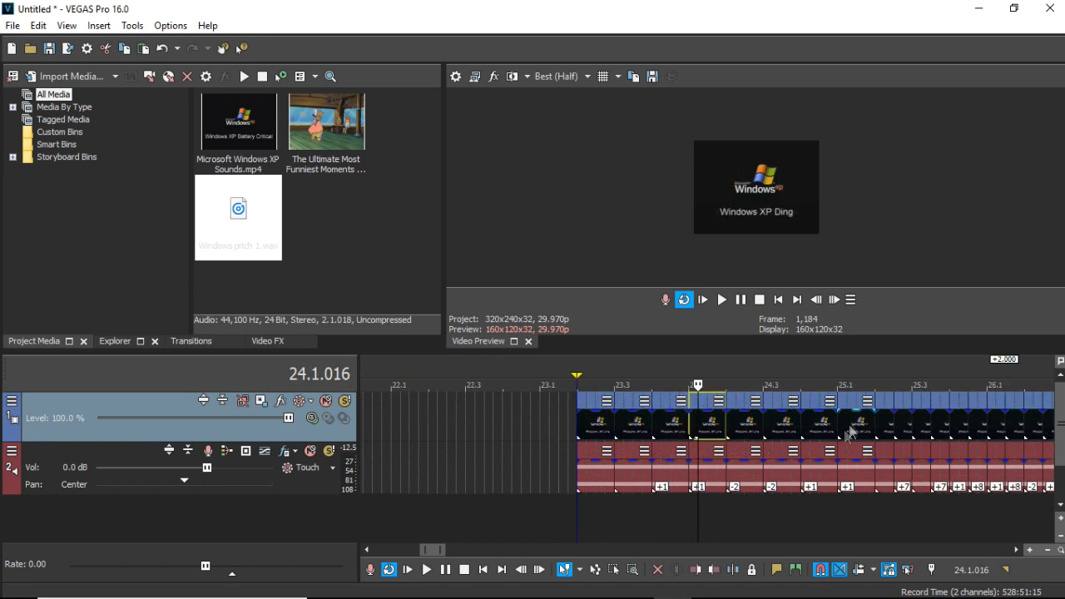
left_click(773, 430, "ctrl")
left_click(844, 430, "ctrl")
right_click(842, 434)
left_click(897, 258)
Copy the mirrored second video event and paste it into the gaps at 24.1.000, 24.3.000 and 25.1.000.
left_click(629, 424)
right_click(629, 424)
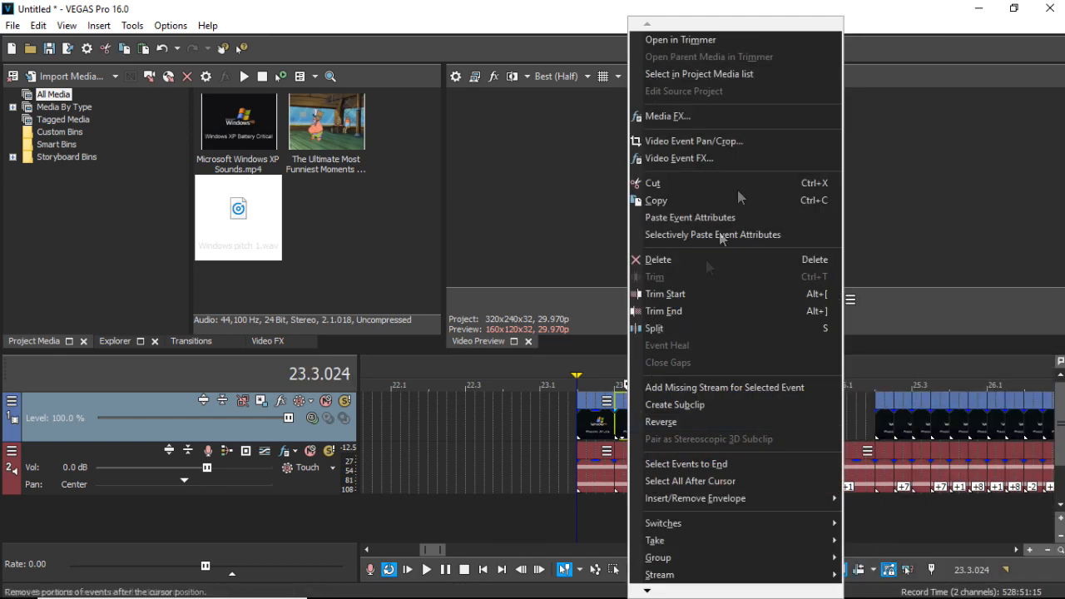
left_click(666, 200)
left_click(690, 420)
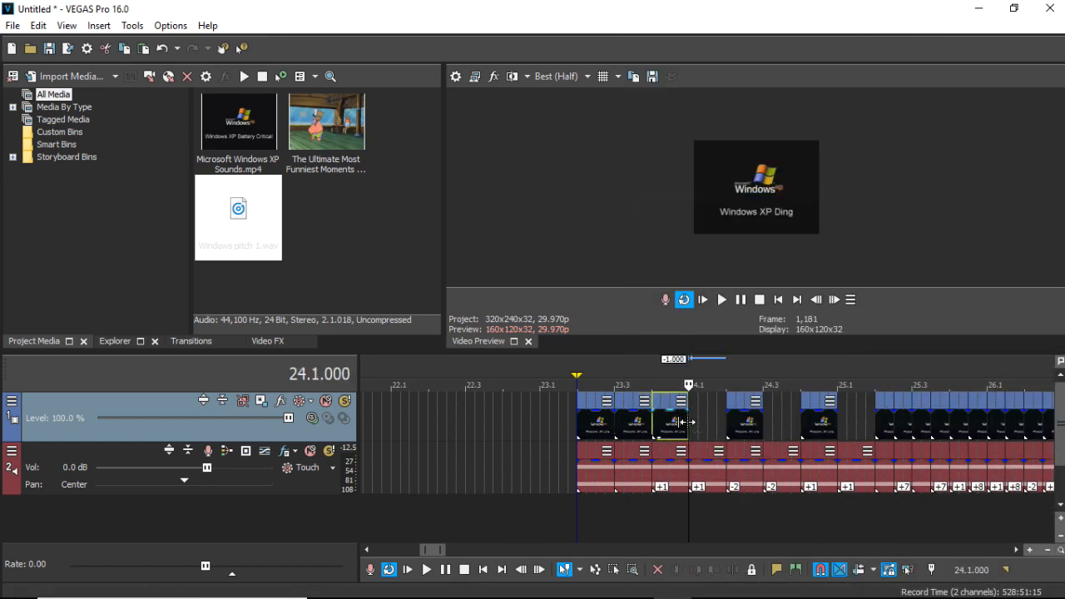
key("ctrl+v")
left_click(770, 425)
key("ctrl+v")
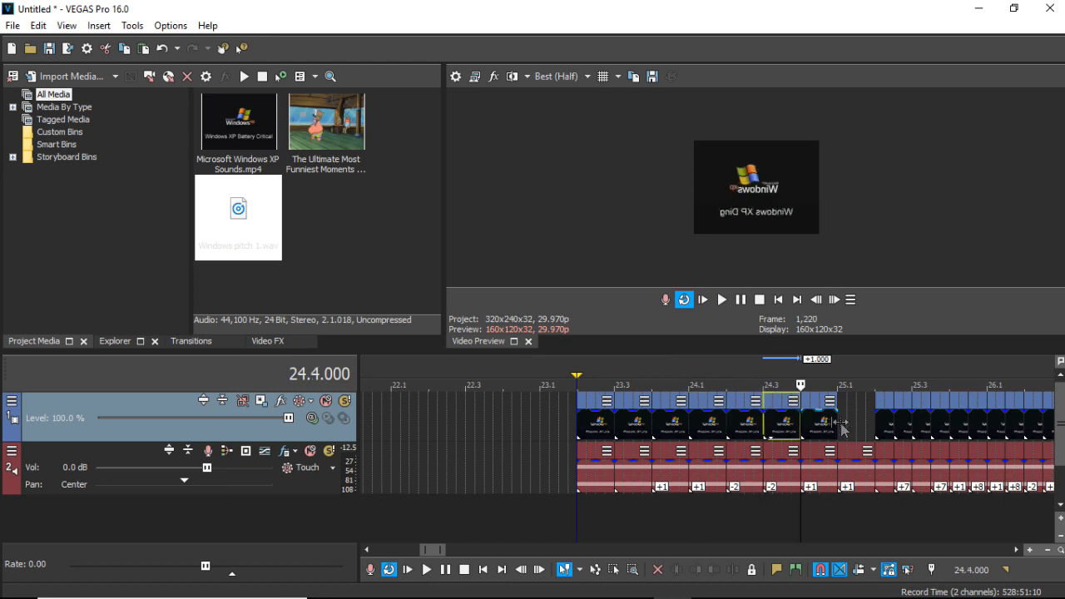
left_click(838, 423)
key("ctrl+v")
Play the sequence from 23.2.000 to check the alternating mirrored videos, and pause near the end of the eighth event.
scroll(839, 424, "down", 1)
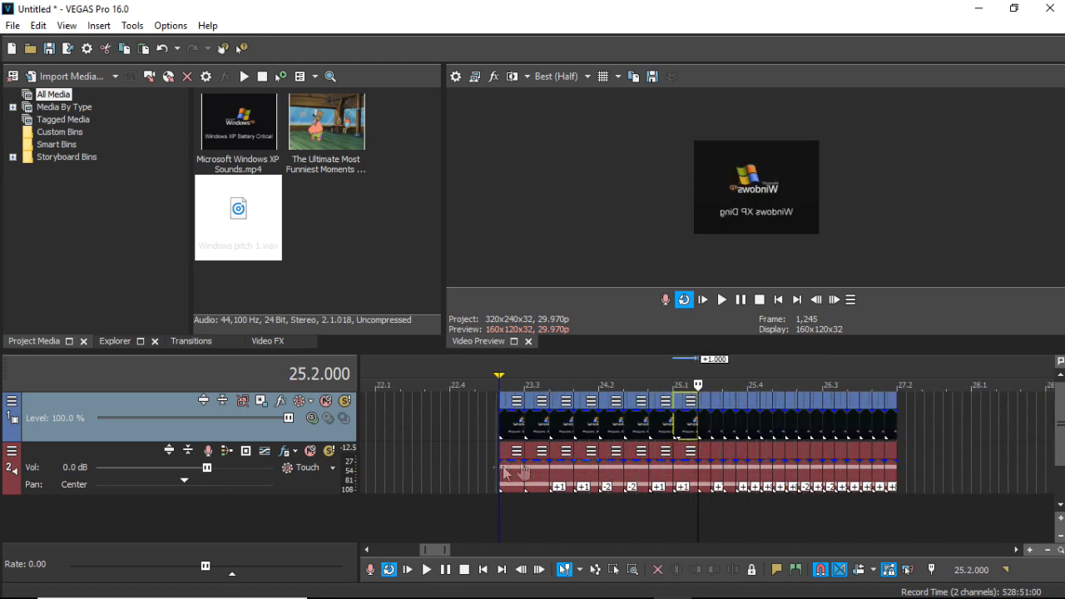
left_click(503, 424)
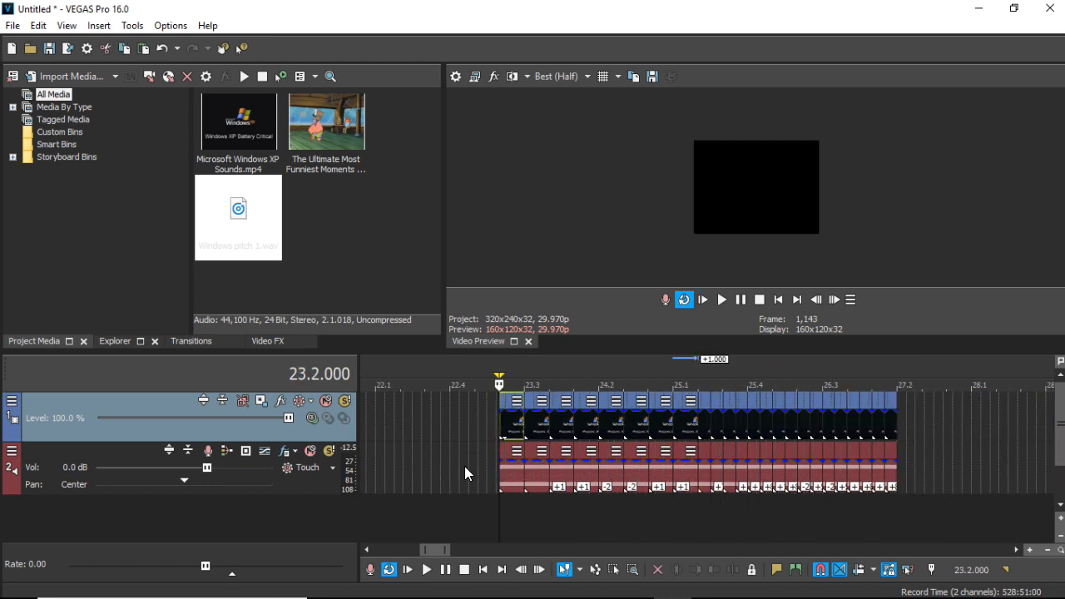
left_click(425, 571)
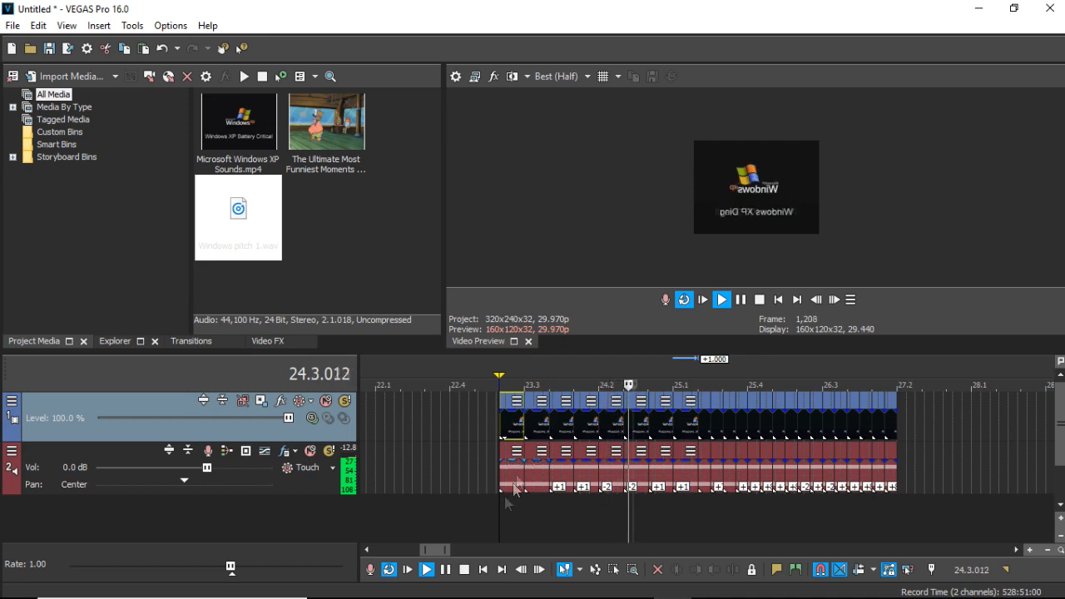
left_click(446, 570)
scroll(800, 374, "down", 2)
scroll(800, 374, "up", 5)
scroll(796, 382, "down", 4)
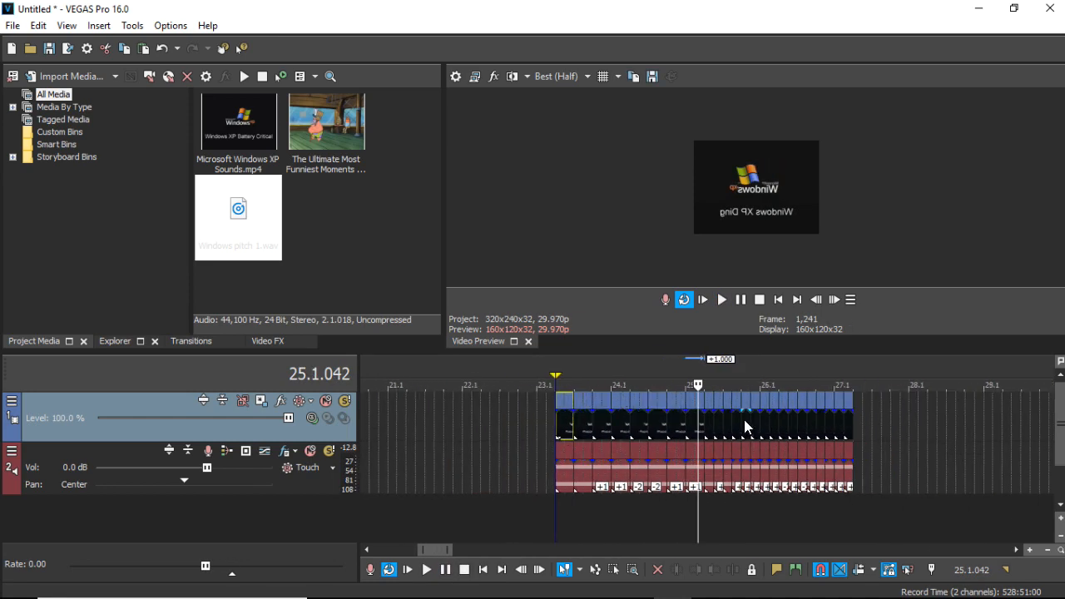